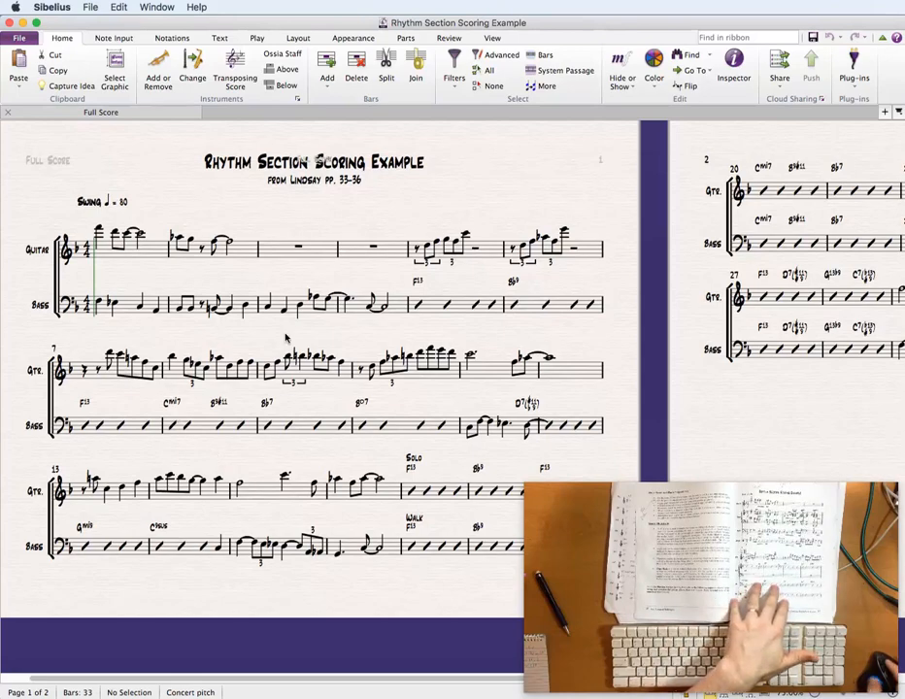
Add fermatas to the guitar and bass whole notes in the final bar, bar 33.
mouse_move(287, 331)
mouse_down()
mouse_move(271, 329)
mouse_move(290, 314)
mouse_move(282, 330)
mouse_up()
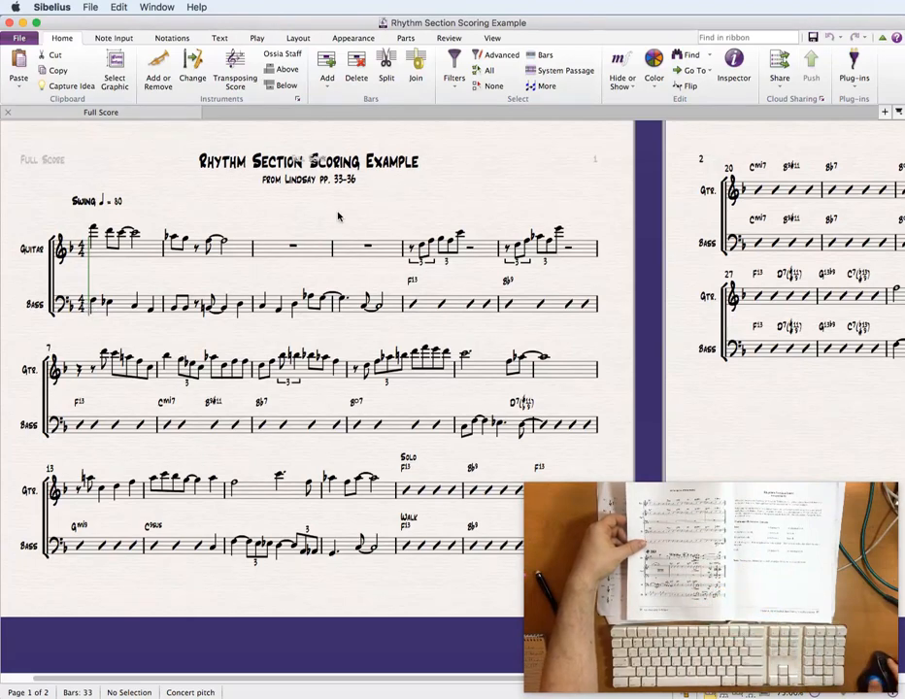
drag(845, 412, 134, 483)
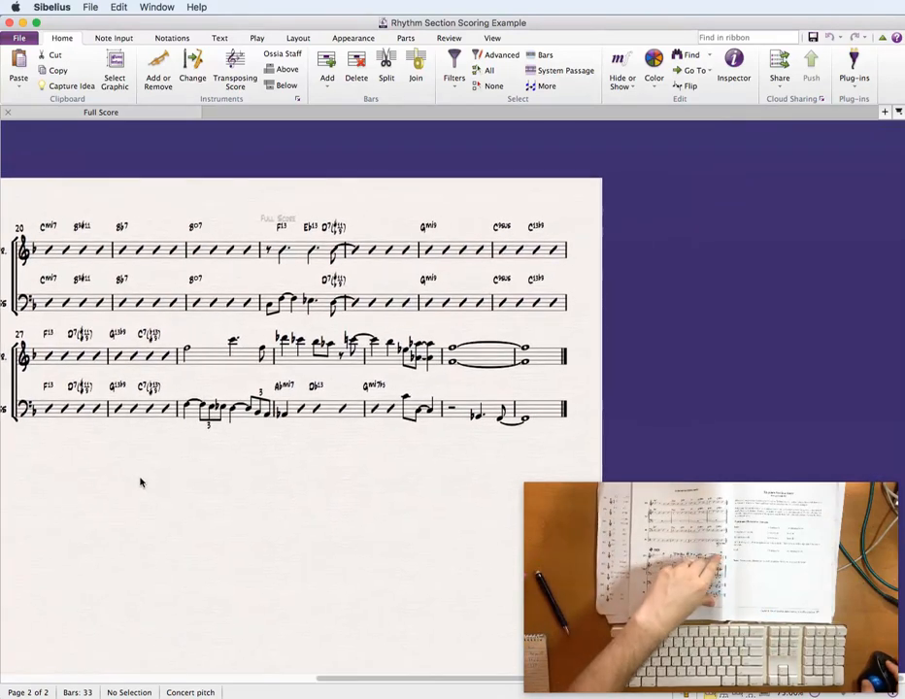
click(550, 370)
shift+click(550, 418)
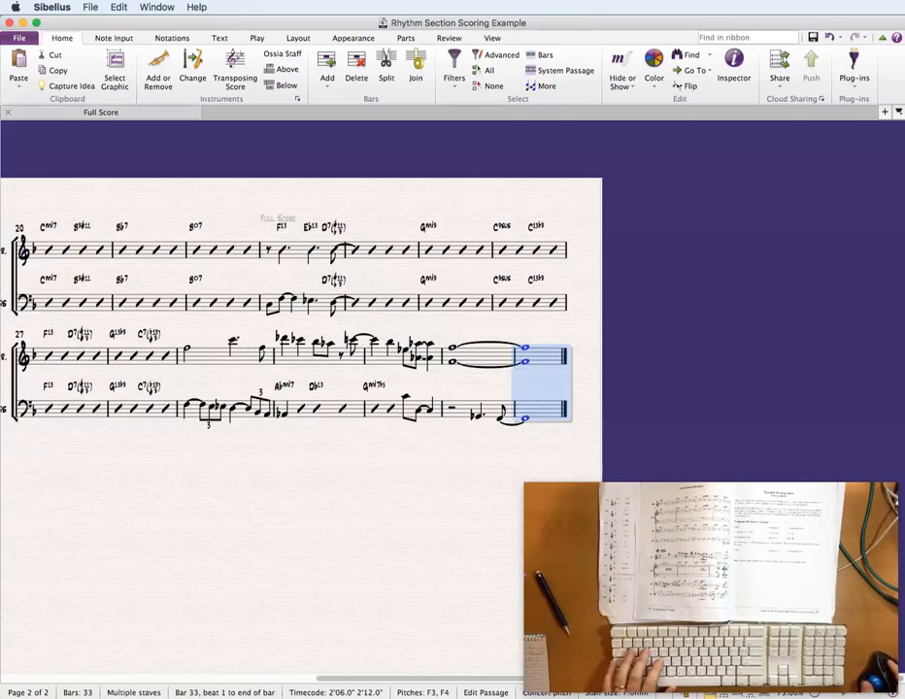
key(super+alt+k)
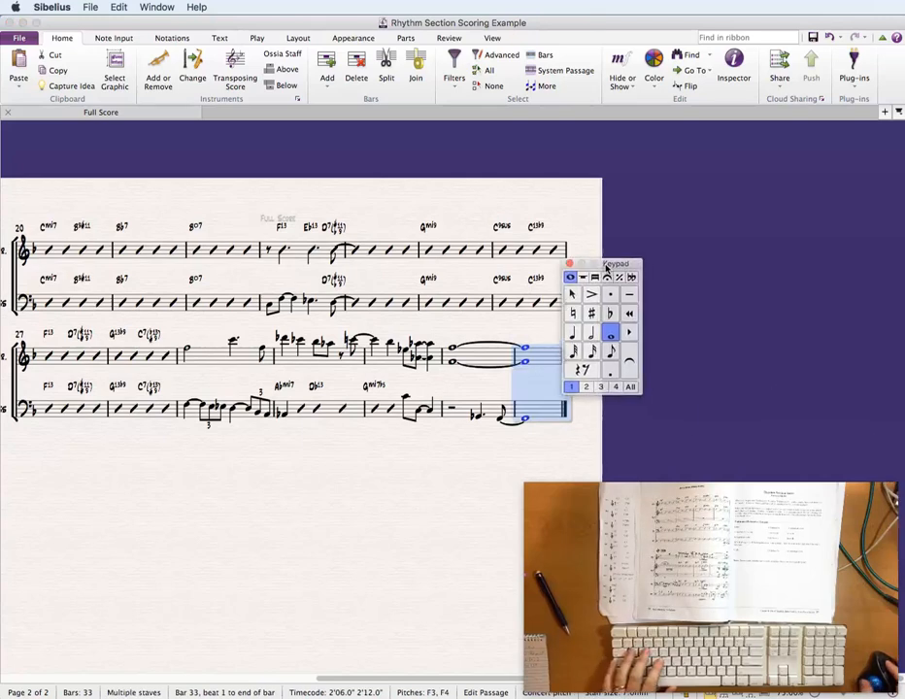
drag(606, 266, 721, 255)
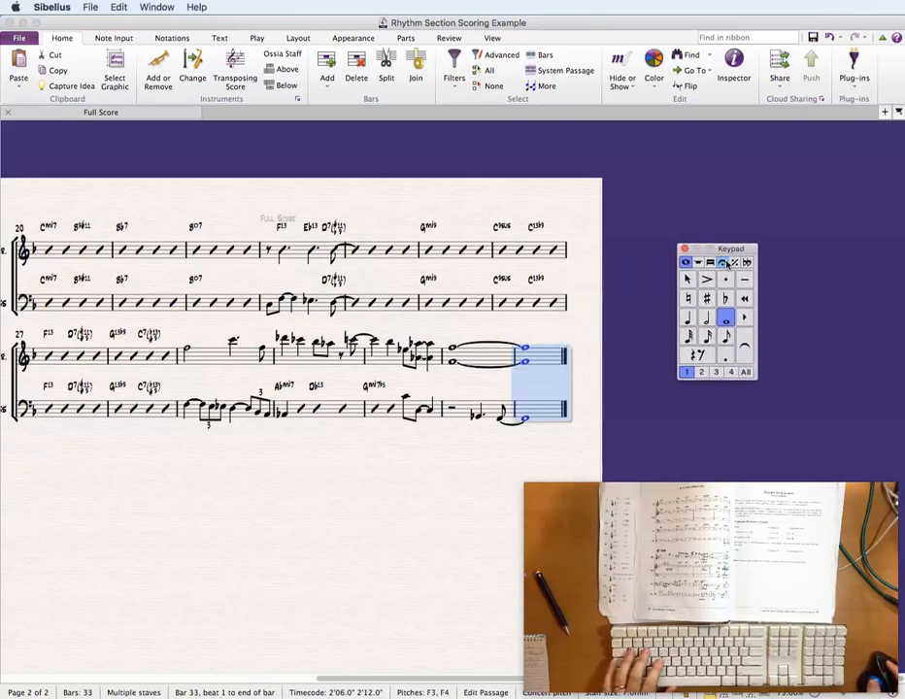
click(723, 263)
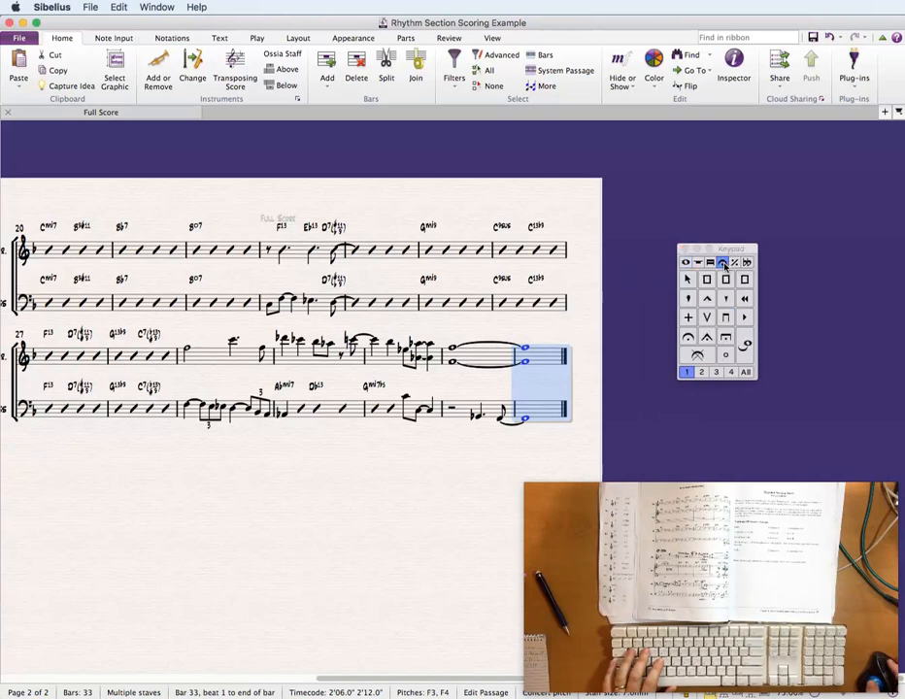
click(689, 337)
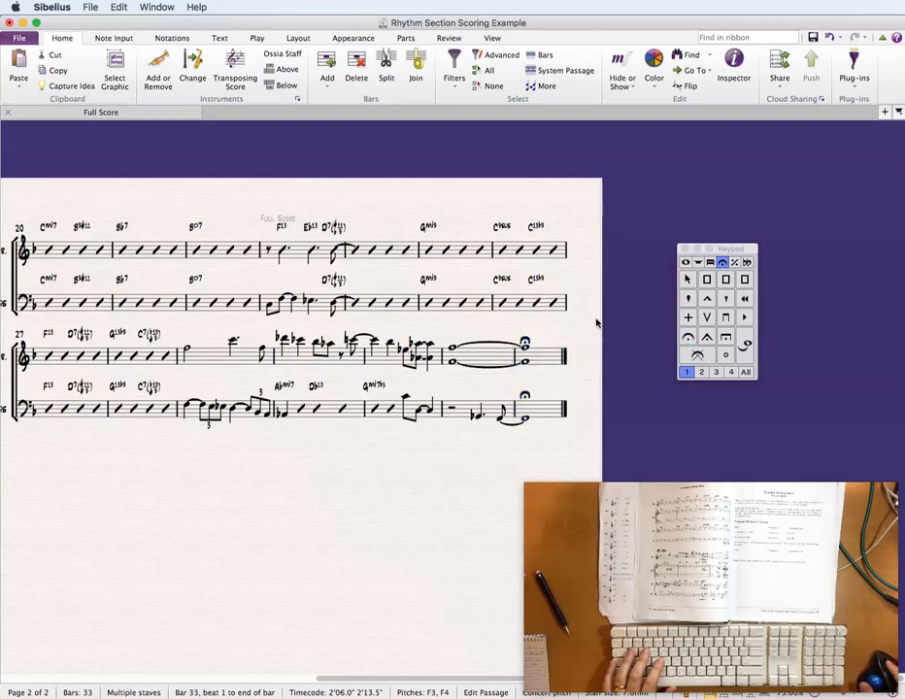
Place a double barline at the end of bar 4, just before the bass's first F13 slash bar.
click(269, 505)
drag(269, 505, 840, 471)
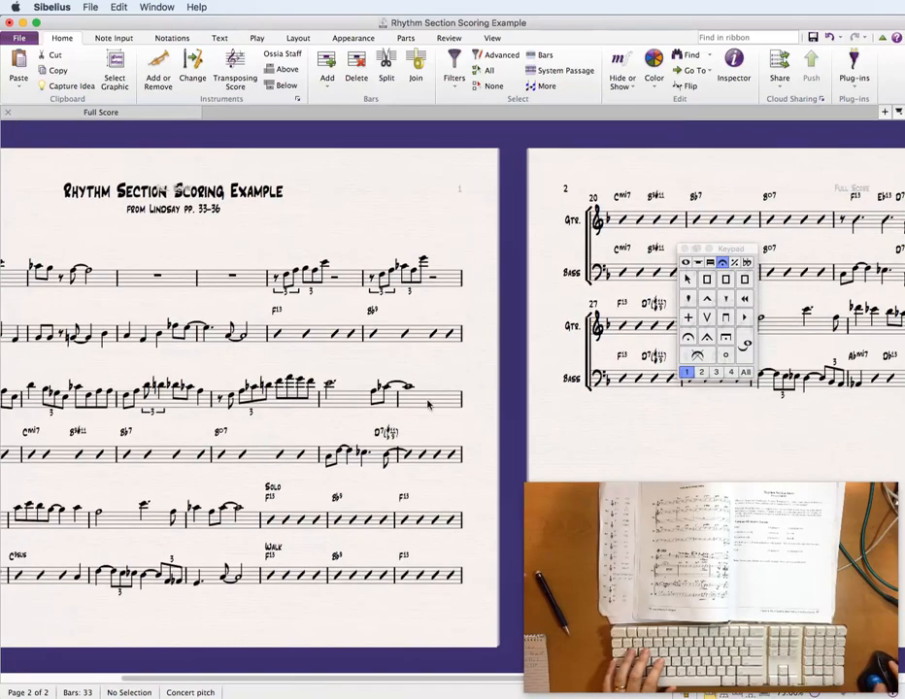
drag(384, 227, 507, 243)
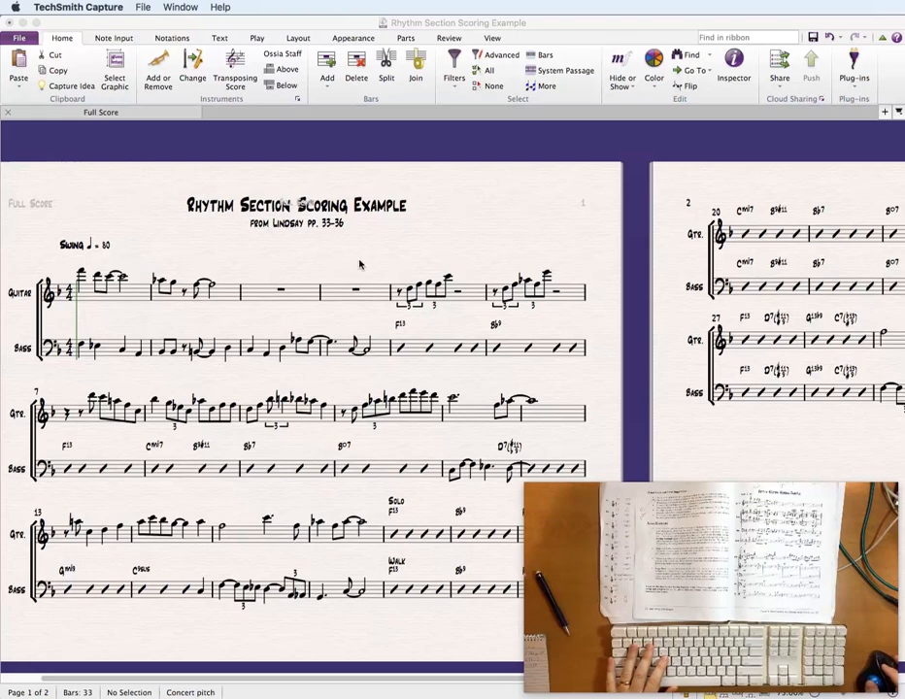
right_click(360, 264)
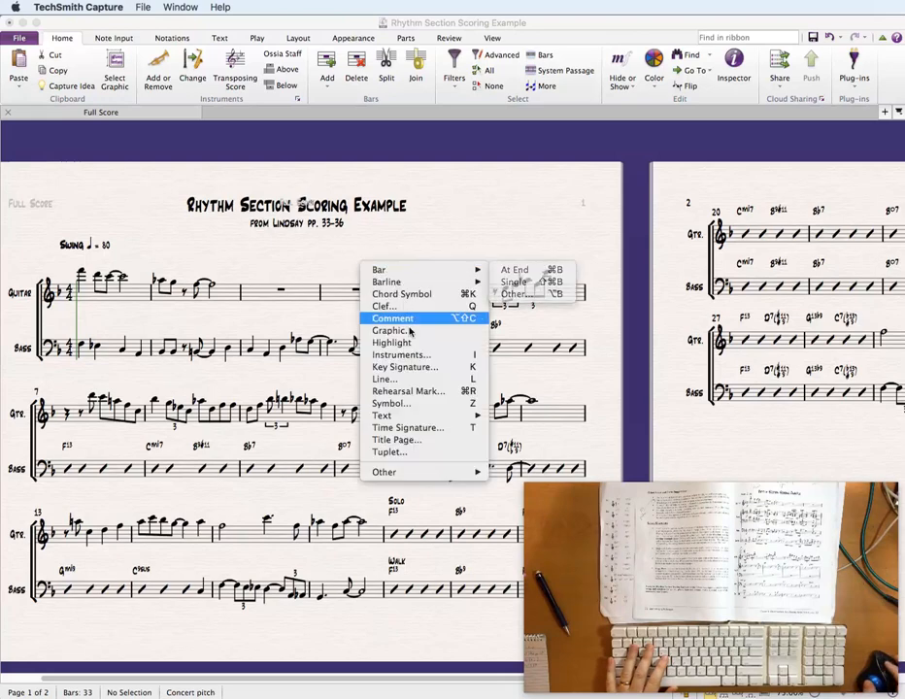
mouse_move(403, 288)
click(516, 306)
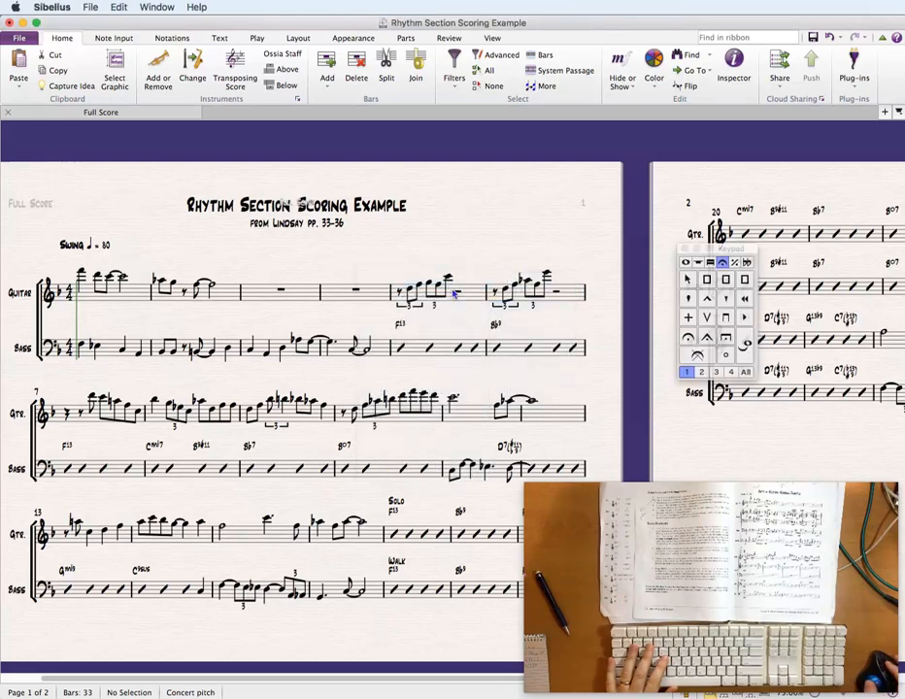
click(387, 292)
Place a double barline at the end of bar 16, just before the Solo and Walk section.
drag(392, 255, 381, 111)
drag(168, 232, 142, 211)
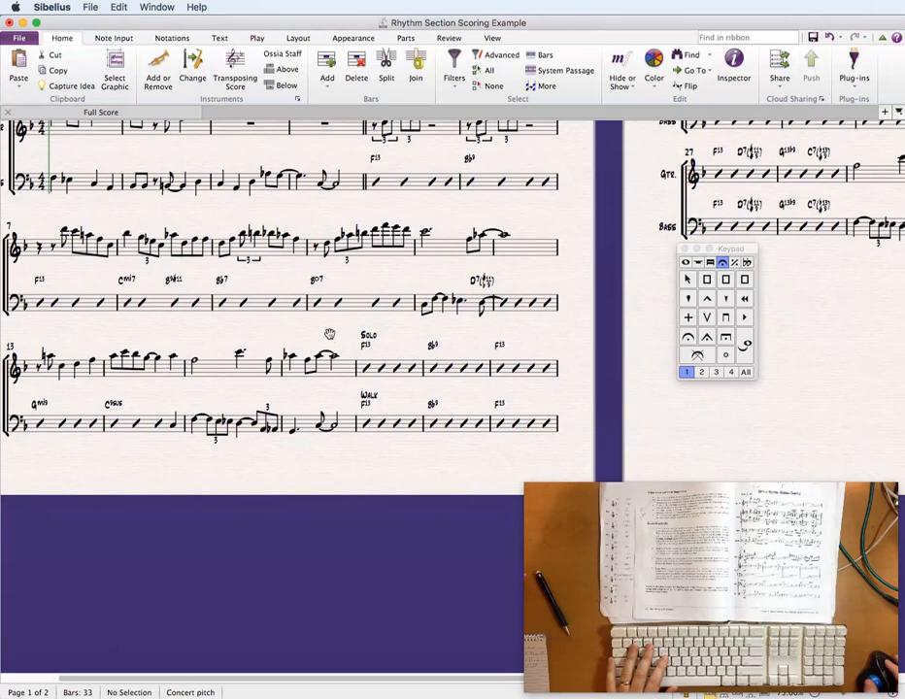
drag(329, 334, 193, 263)
click(238, 289)
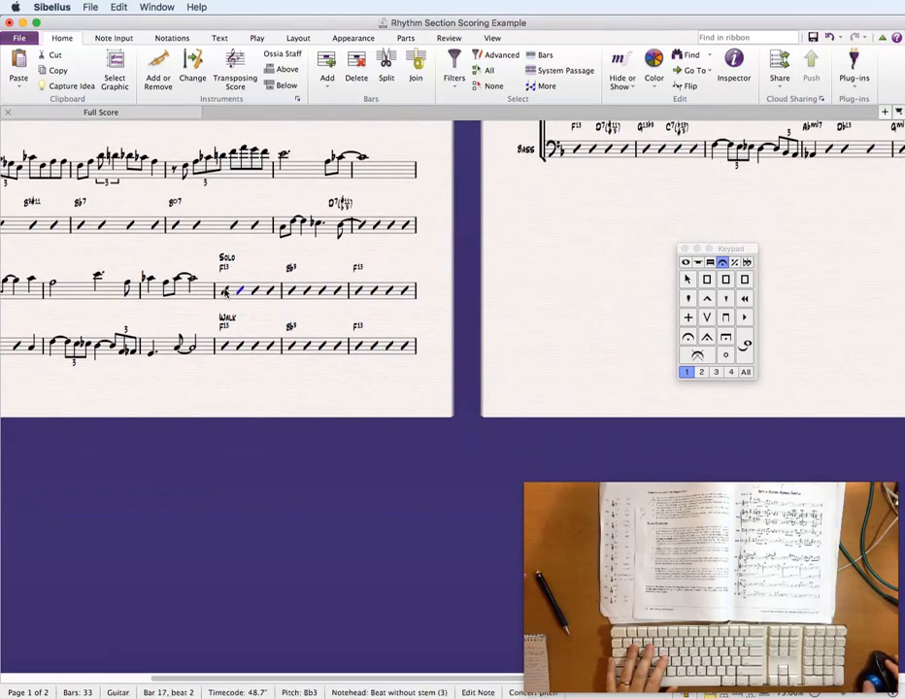
key(Escape)
right_click(199, 259)
right_click(158, 254)
mouse_move(169, 273)
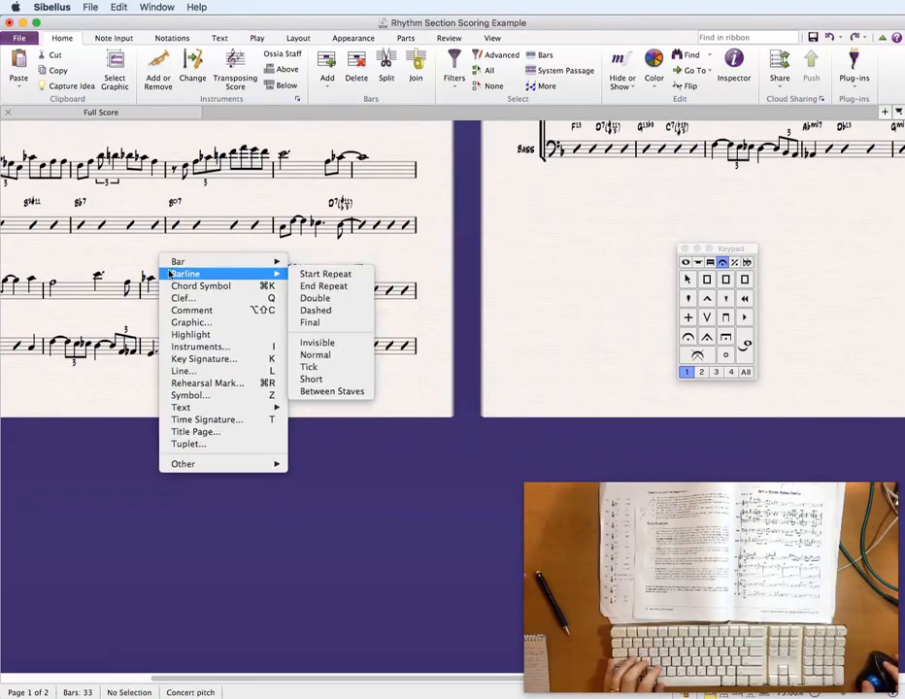
click(298, 297)
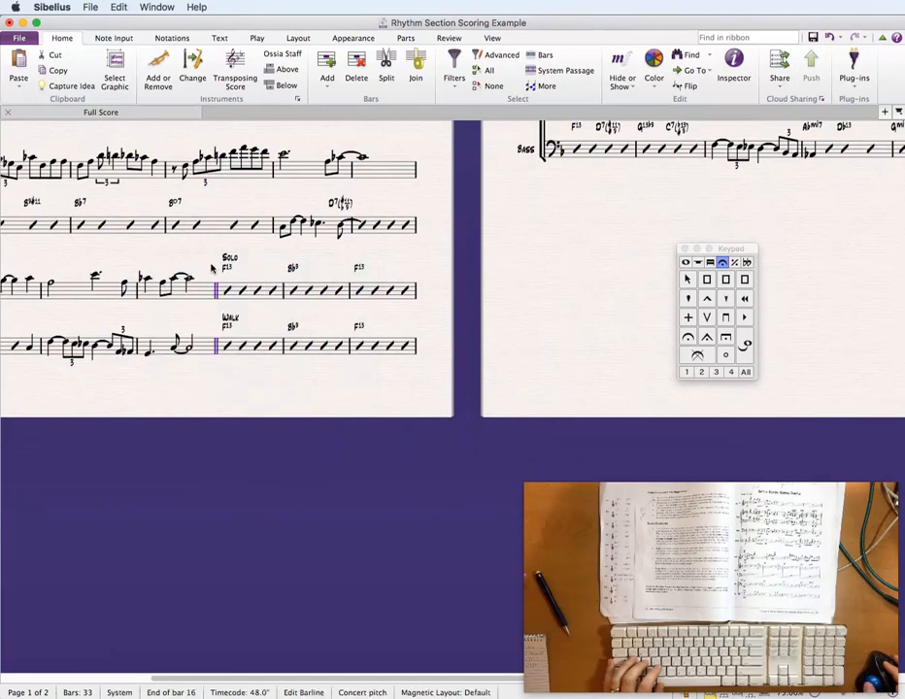
Place a double barline at the end of bar 28 on page 2.
drag(205, 258, 206, 337)
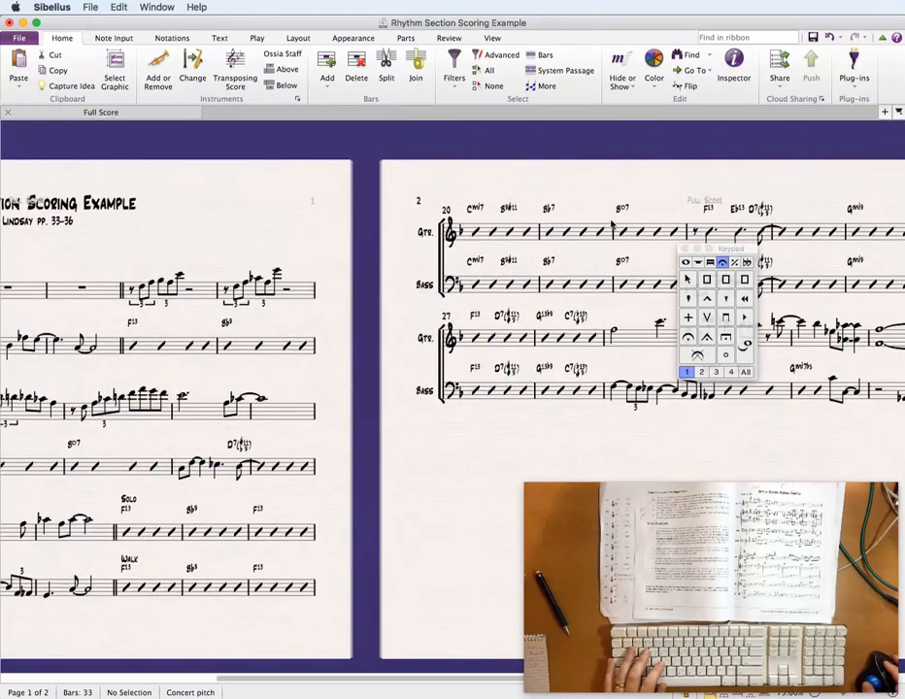
drag(607, 184, 239, 141)
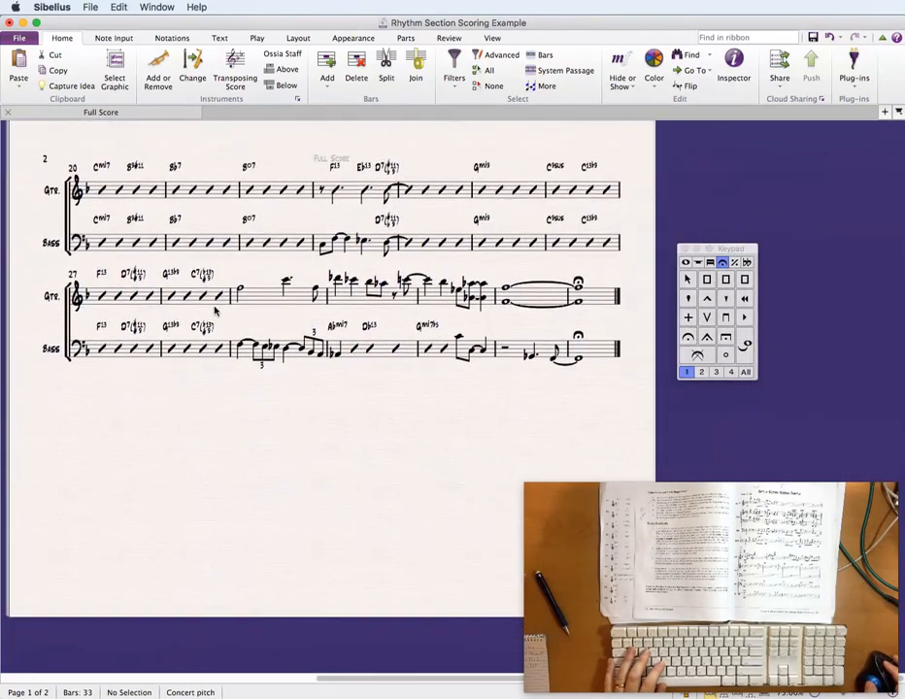
click(230, 300)
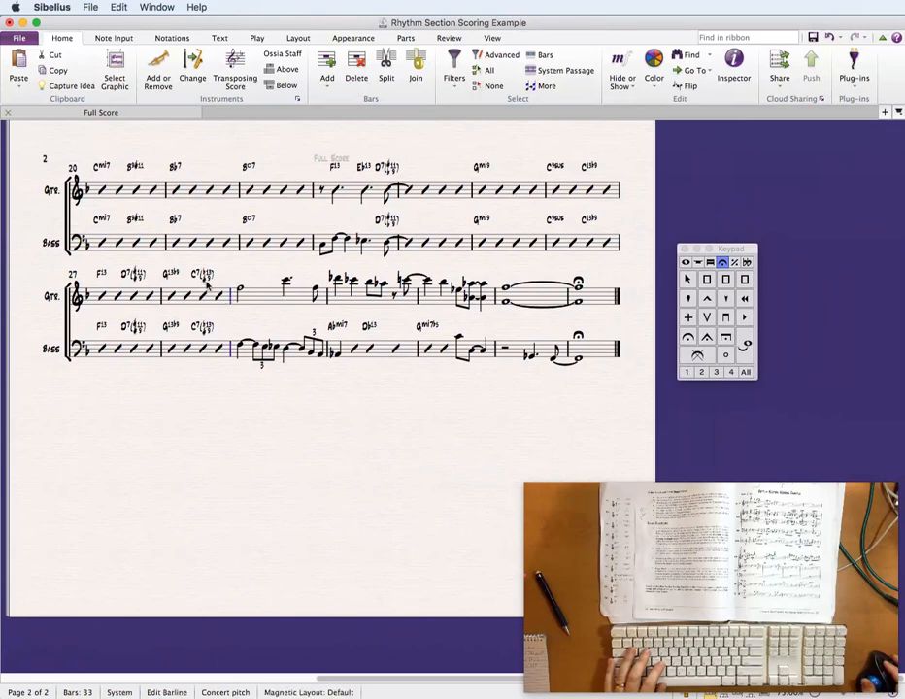
key(Escape)
right_click(129, 389)
mouse_move(159, 410)
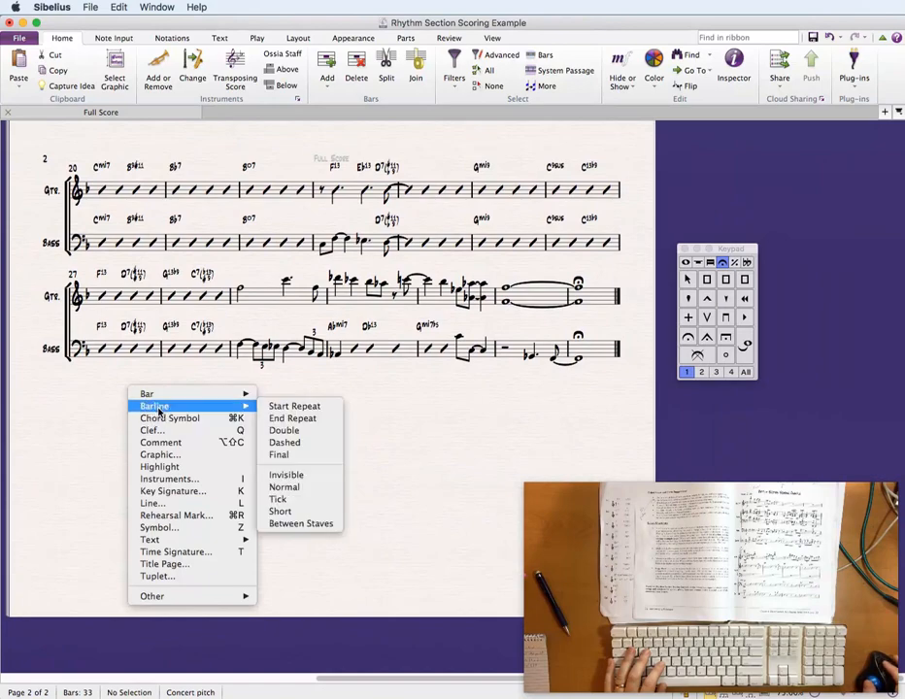
click(285, 431)
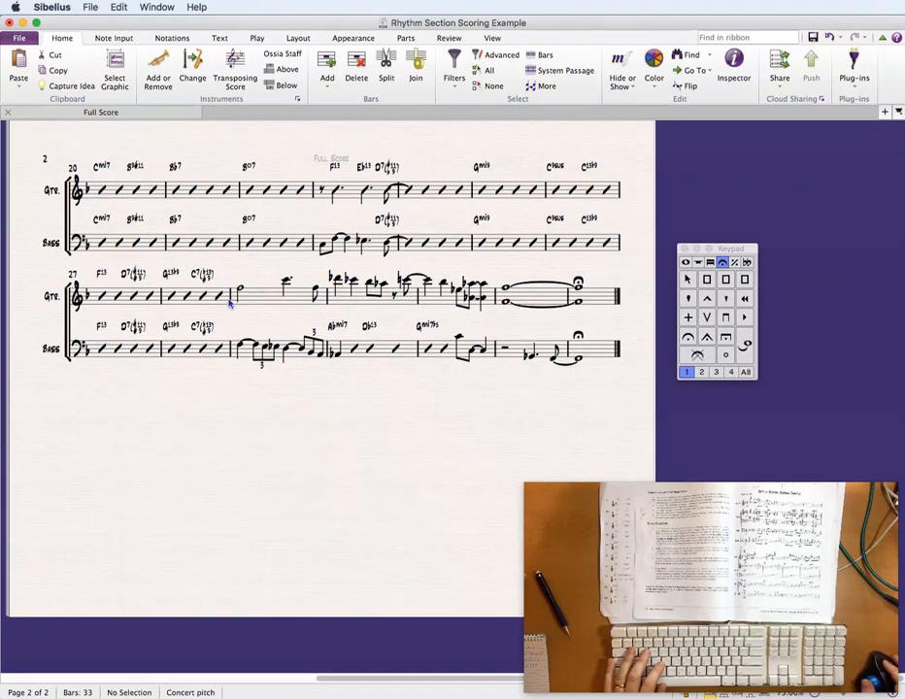
key(Escape)
Add rehearsal mark A at the start of bar 5 on page 1.
drag(214, 152, 807, 174)
drag(462, 168, 598, 156)
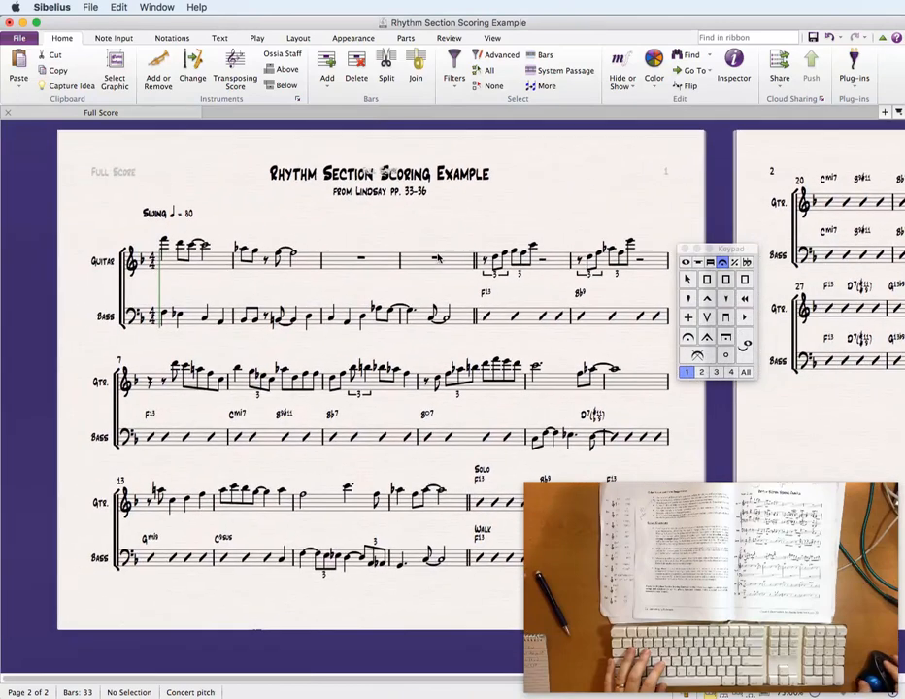
click(562, 260)
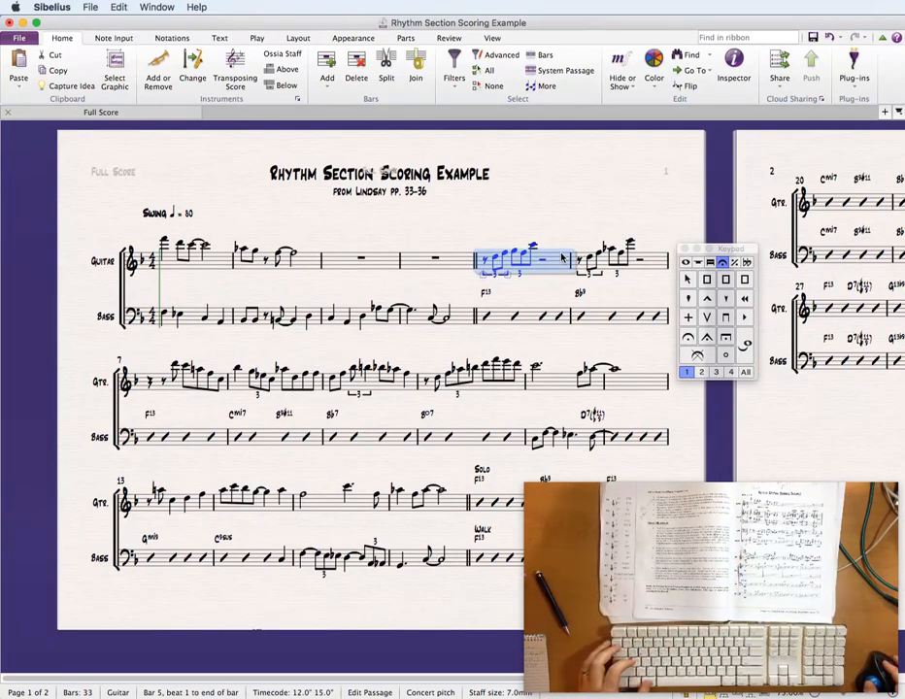
key(super+r)
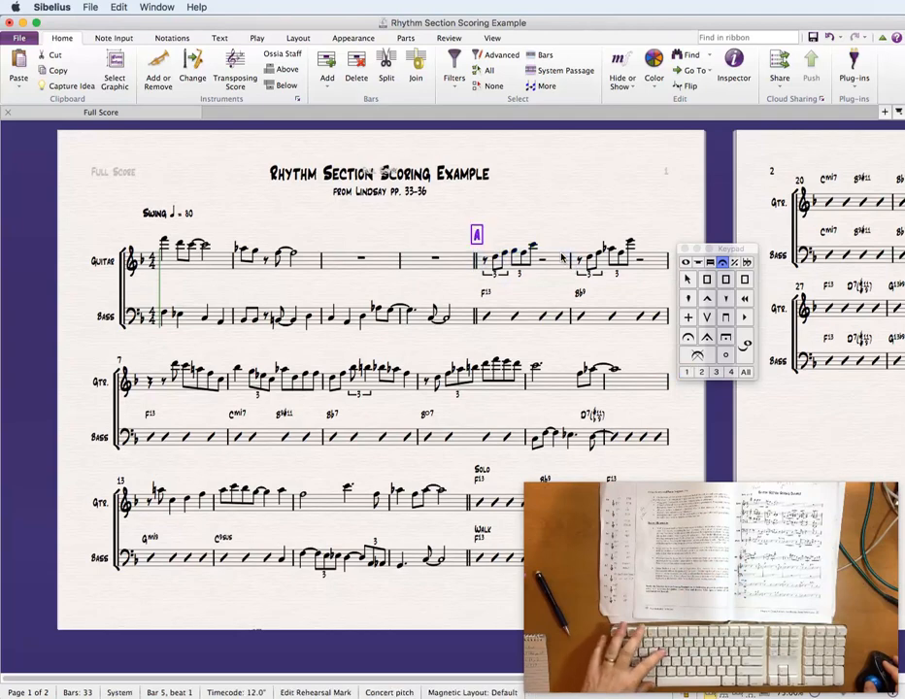
key(Escape)
Add rehearsal mark B at bar 17, where the Solo section begins.
drag(444, 346, 114, 238)
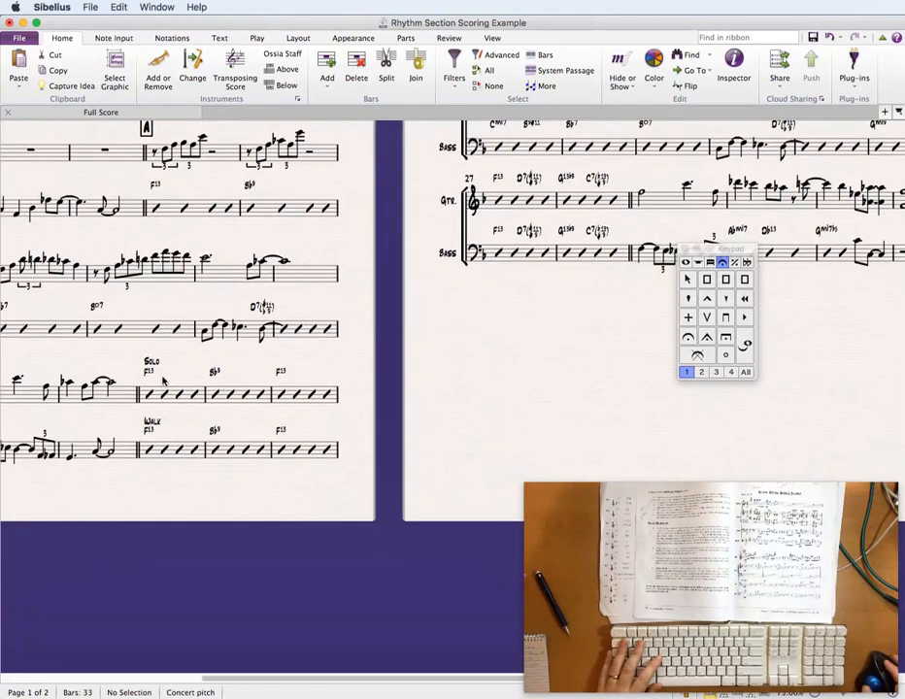
click(175, 392)
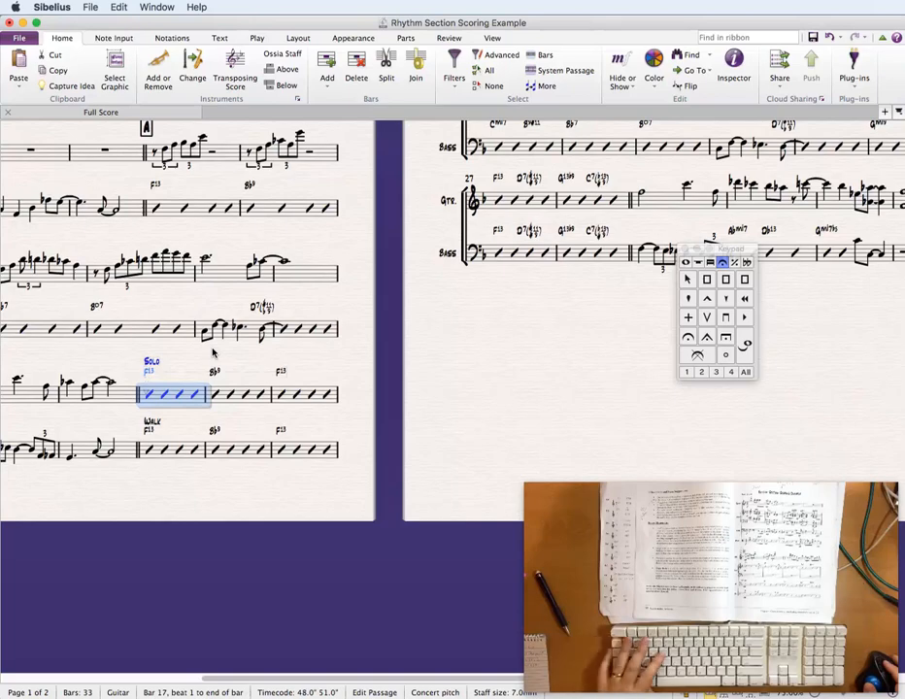
key(super+r)
key(Escape)
Examine the available system text styles, including Repeat (D.C./D.S./To Coda), and the Segno and Coda entries among the common symbols.
drag(503, 333, 768, 389)
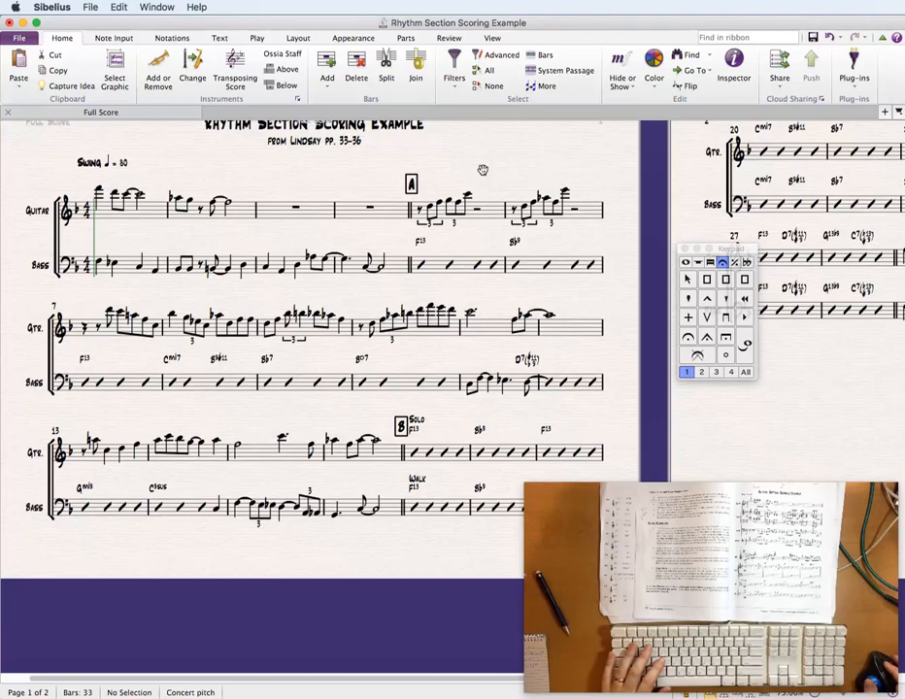
drag(483, 170, 376, 170)
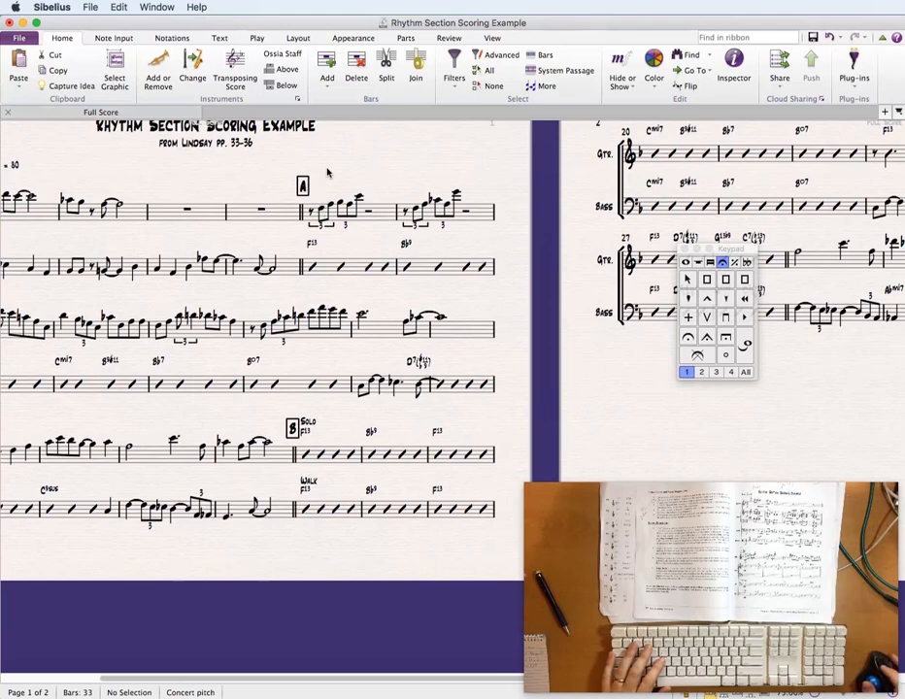
right_click(329, 173)
mouse_move(343, 177)
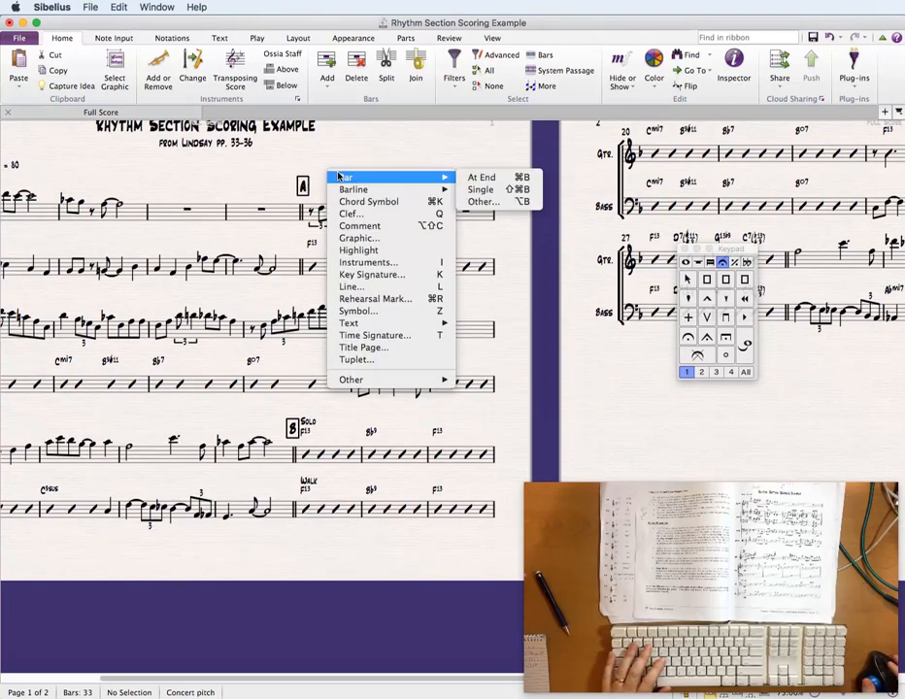
key(Escape)
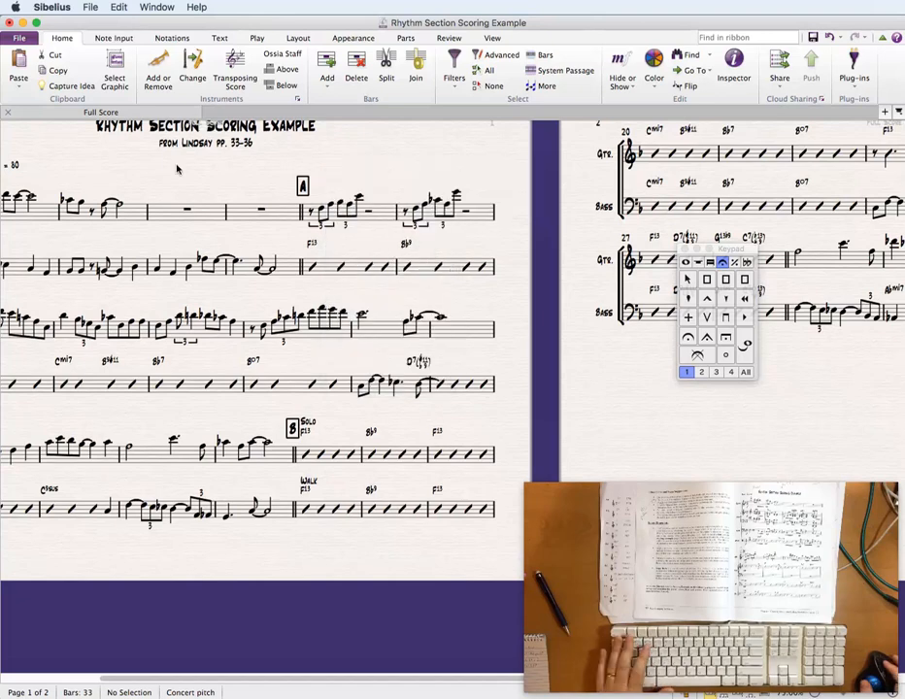
right_click(57, 148)
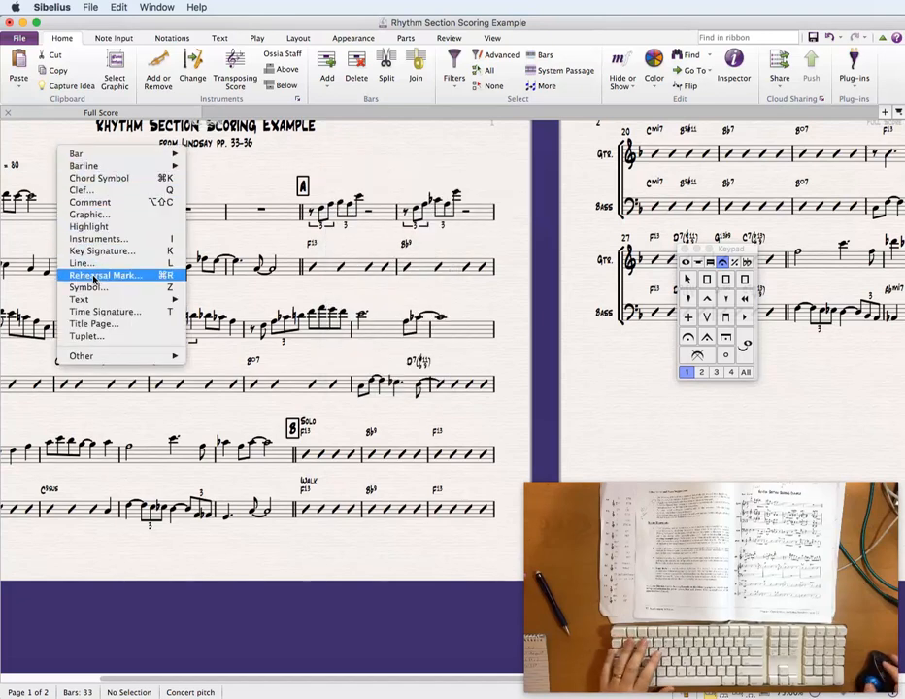
mouse_move(79, 300)
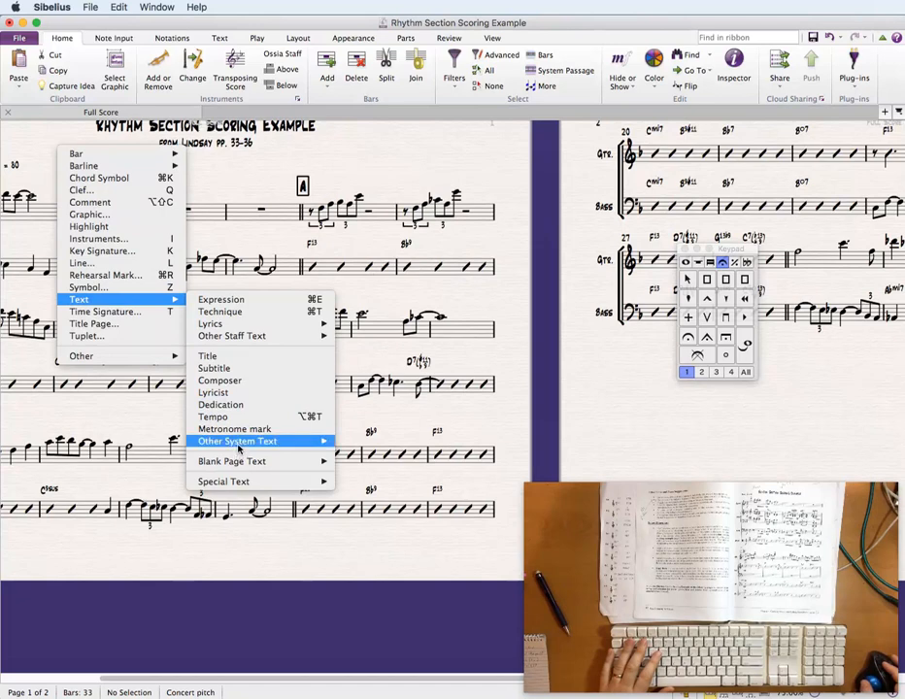
mouse_move(248, 441)
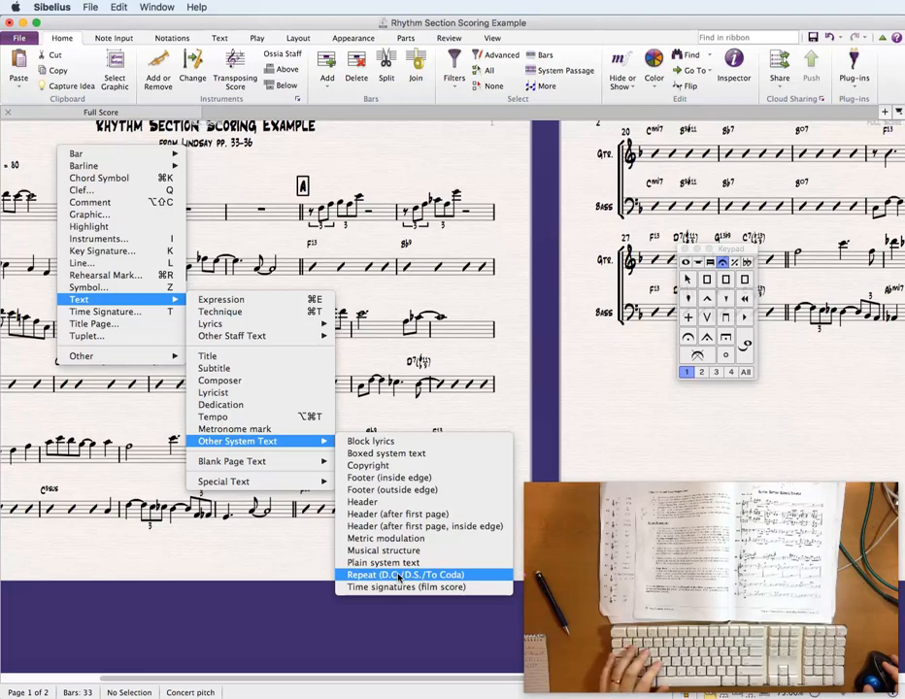
key(Escape)
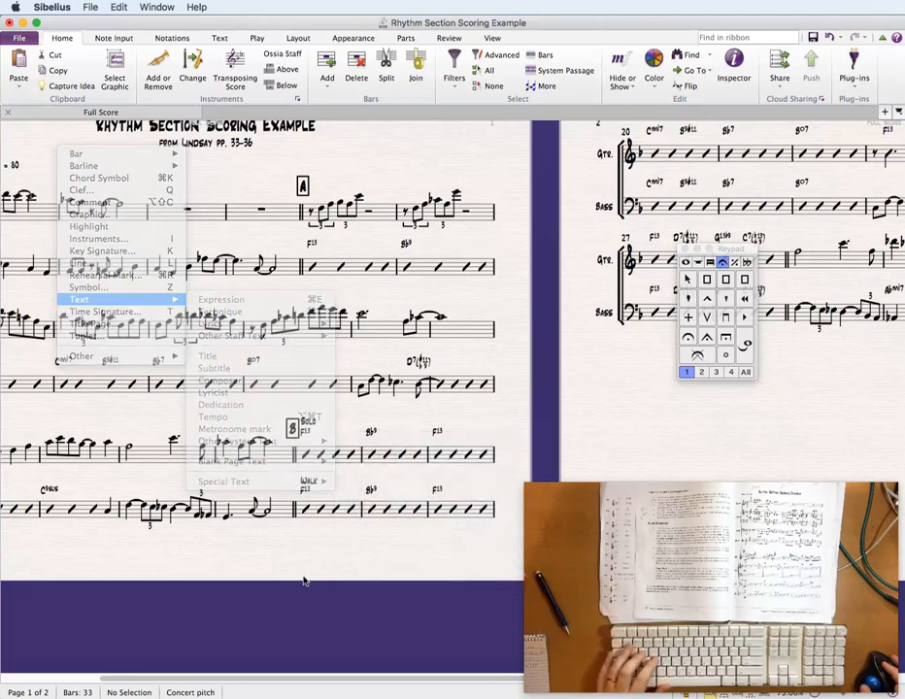
key(z)
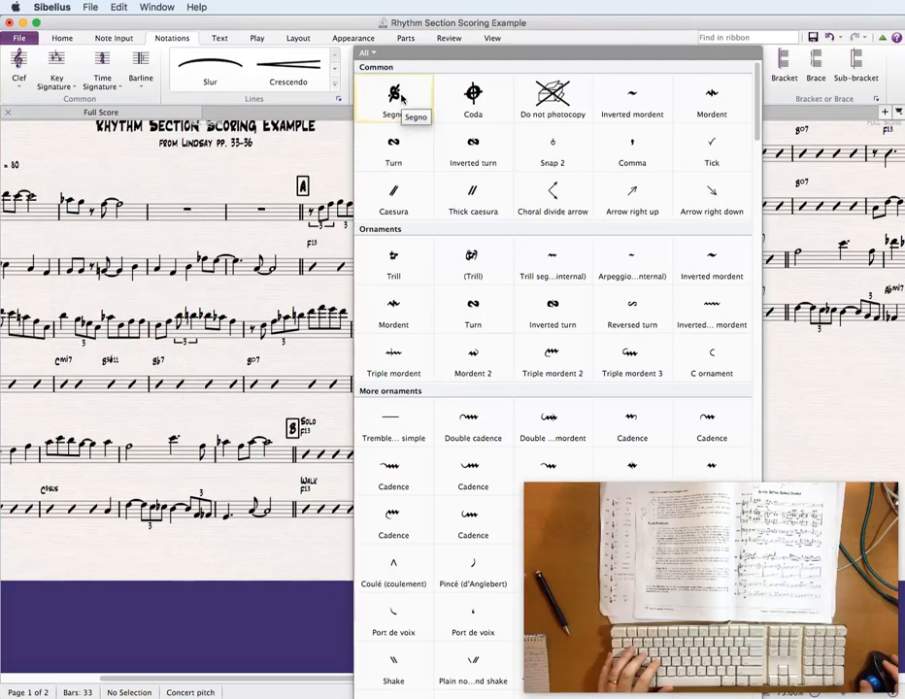
click(342, 158)
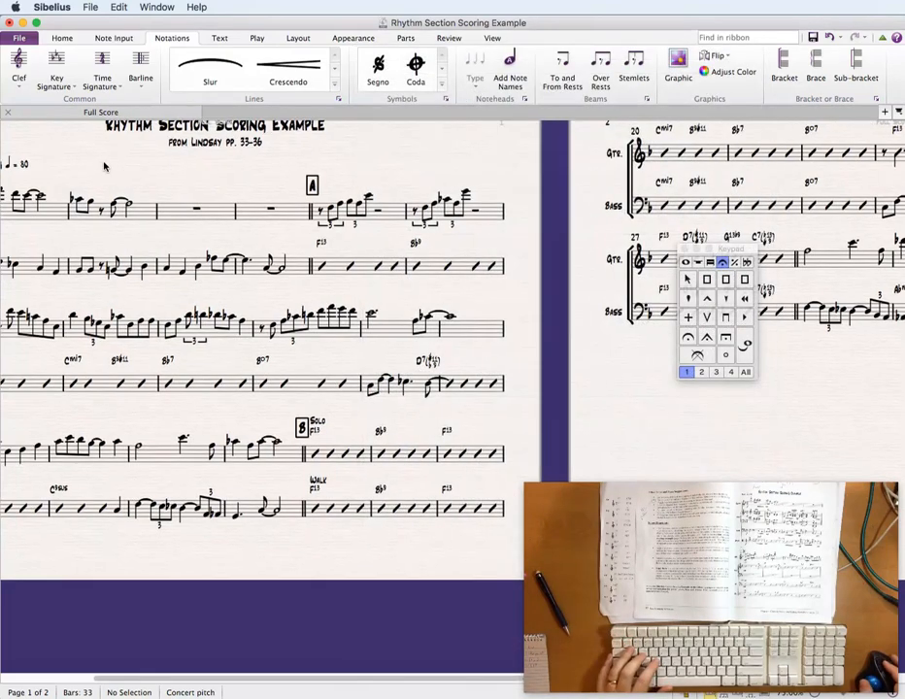
Add a large segno at the start of bar 5, beside rehearsal mark A, using the Repeat (D.C./D.S./To Coda) system text style.
right_click(104, 164)
mouse_move(136, 318)
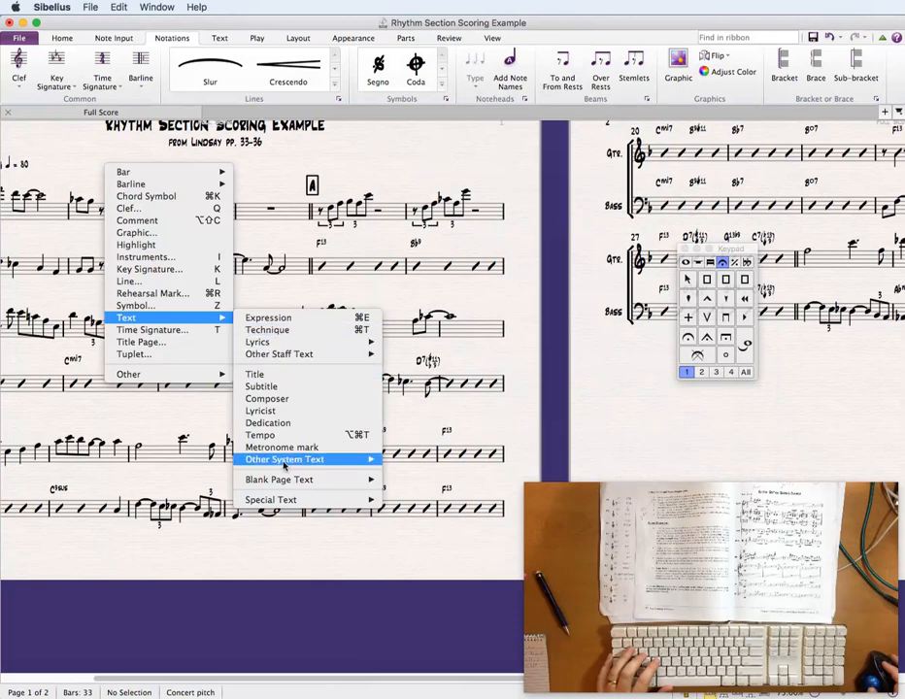
mouse_move(284, 462)
click(418, 592)
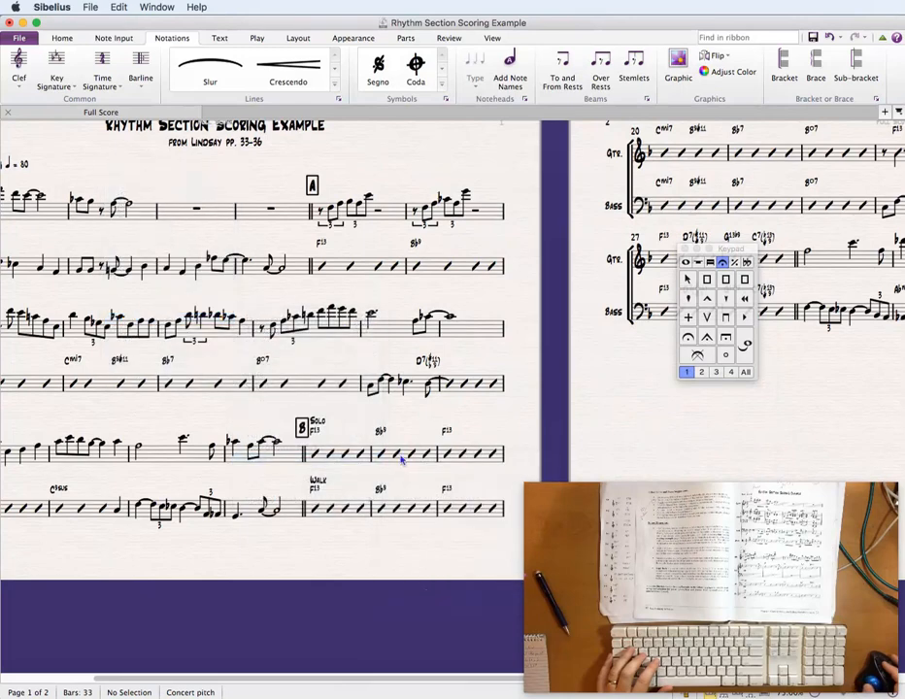
click(324, 189)
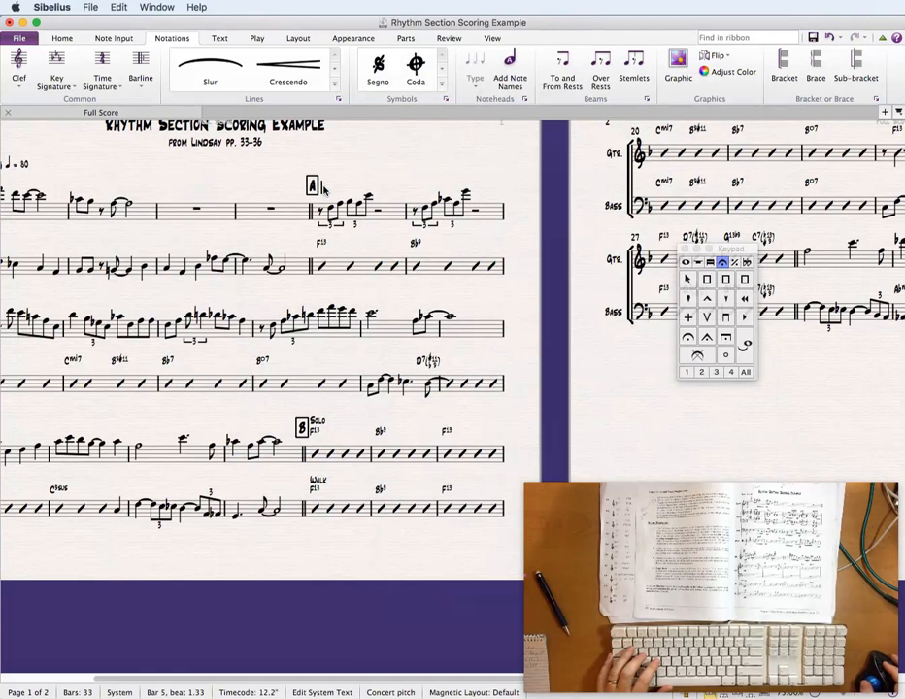
right_click(325, 188)
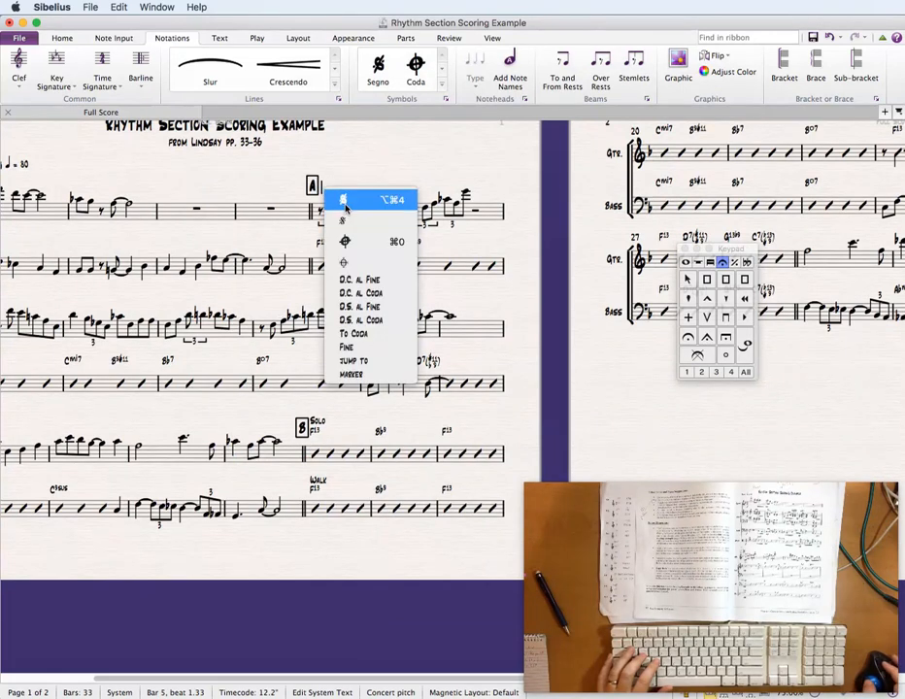
click(356, 201)
key(Escape)
key(Escape)
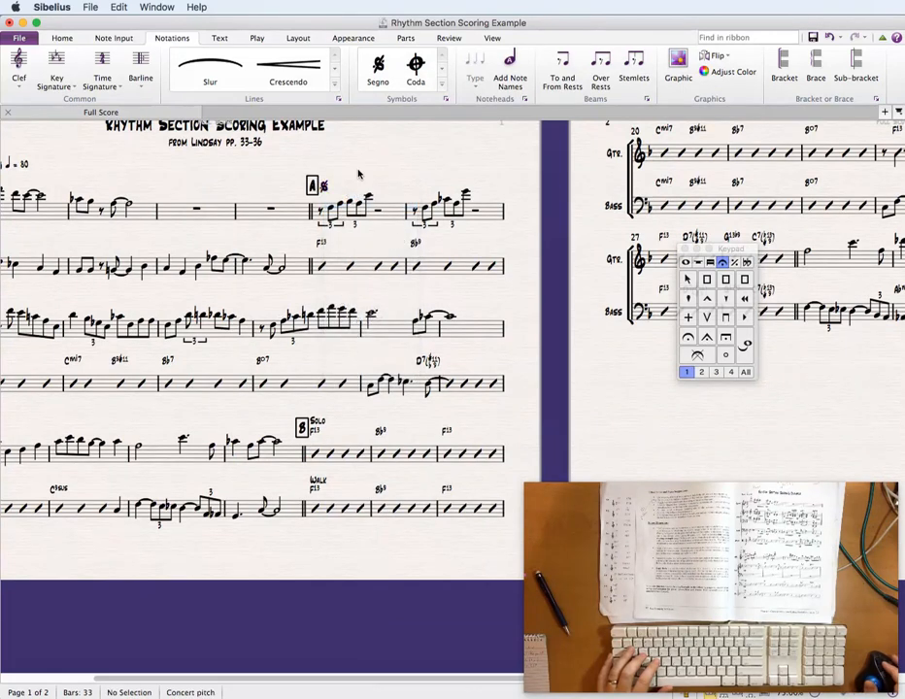
Enlarge the text size of the segno beside rehearsal mark A.
click(324, 187)
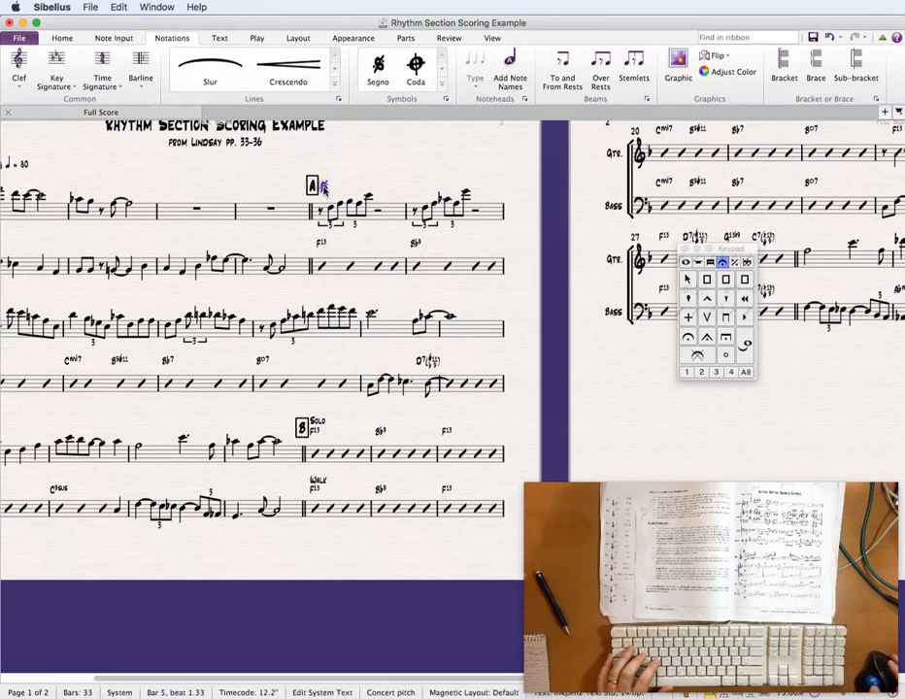
click(228, 41)
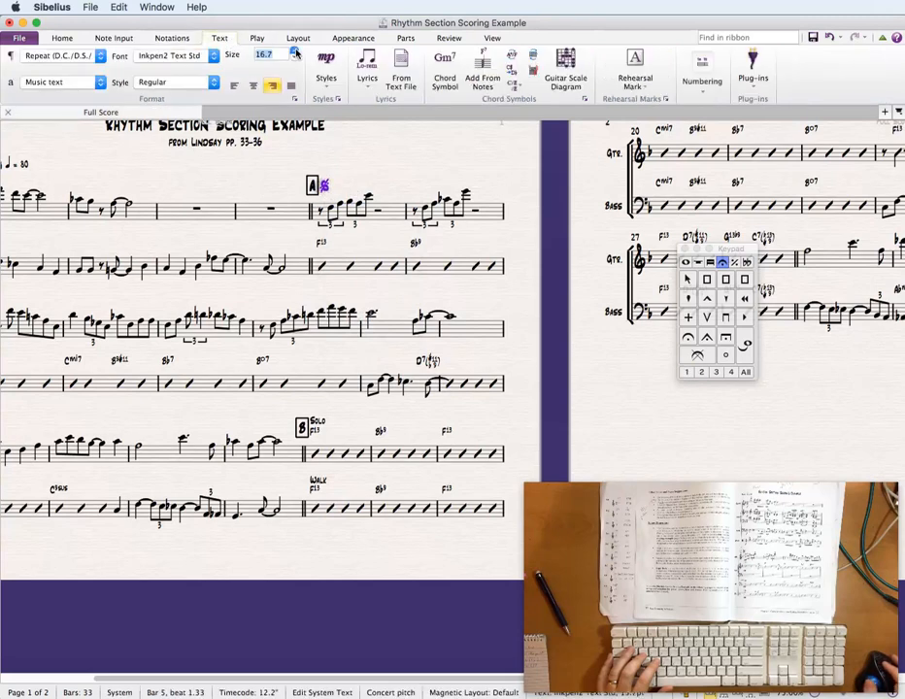
click(392, 169)
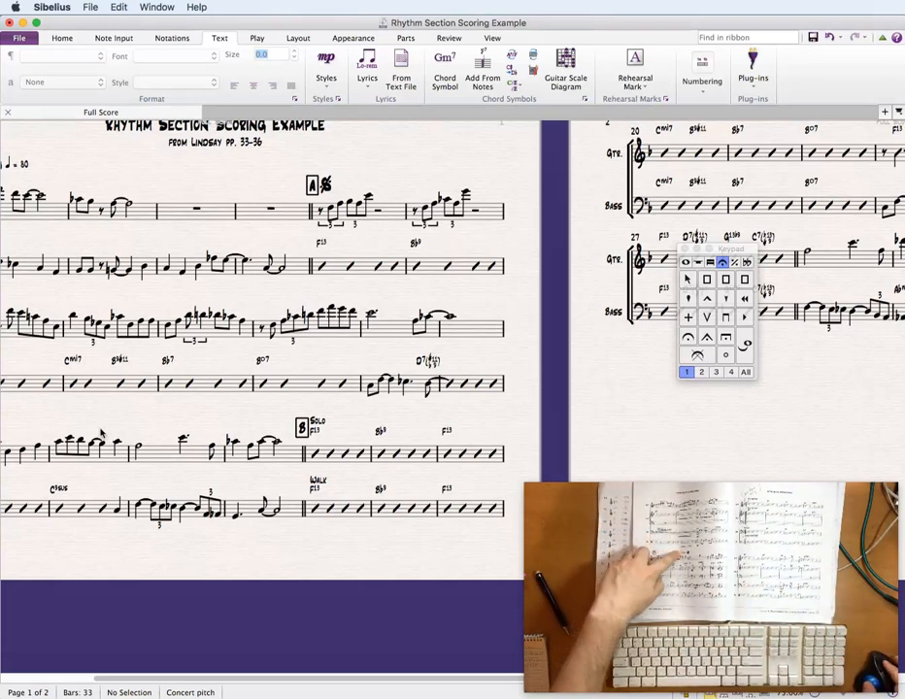
Add the repeat text "To Coda" above the end of bar 14 in the Repeat (D.C./D.S./To Coda) style.
drag(121, 423, 257, 418)
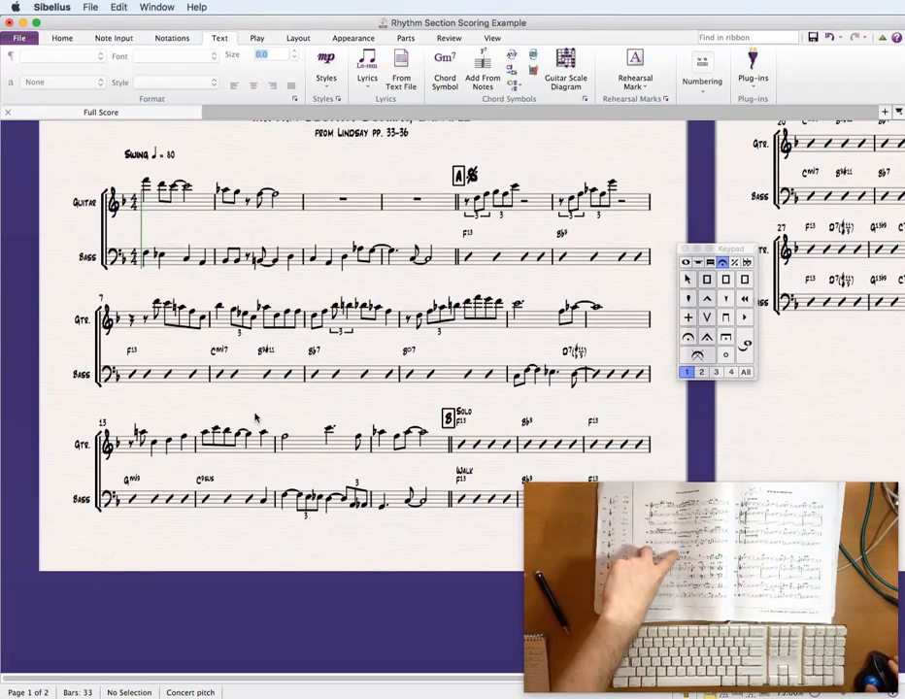
drag(257, 409, 177, 280)
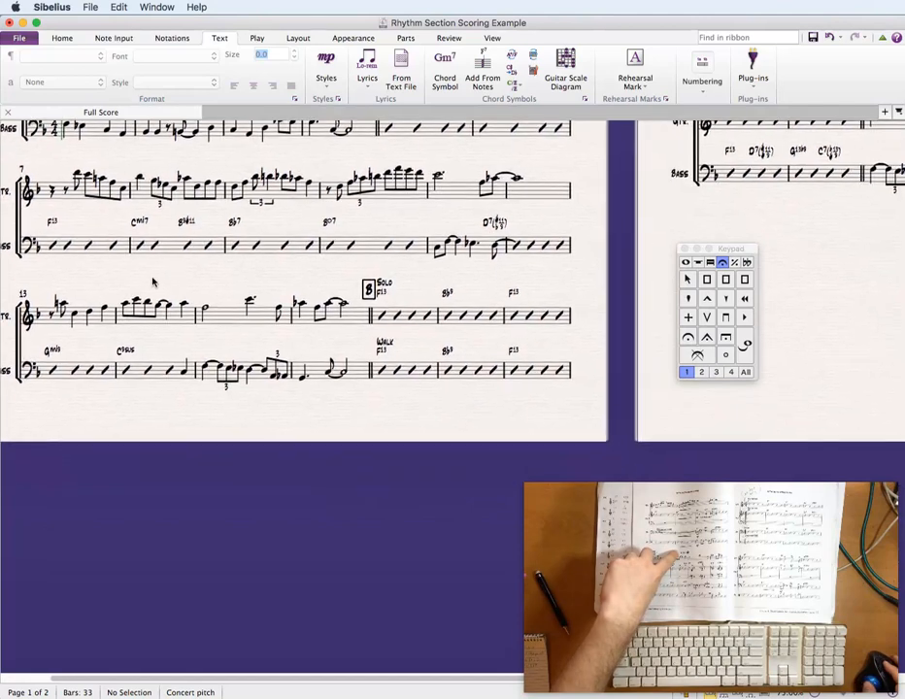
right_click(90, 217)
mouse_move(136, 367)
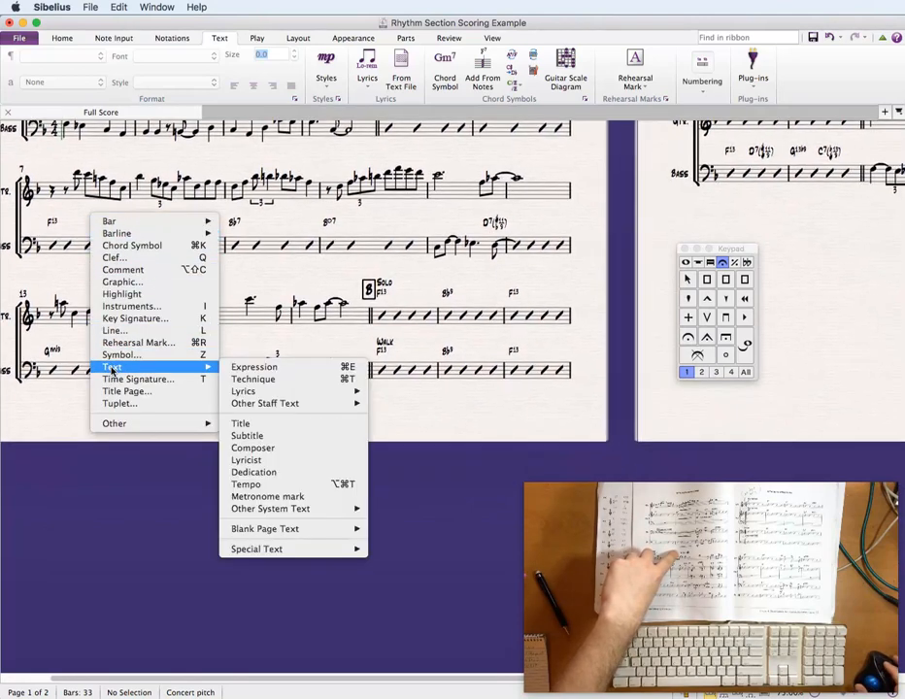
mouse_move(259, 395)
mouse_move(267, 513)
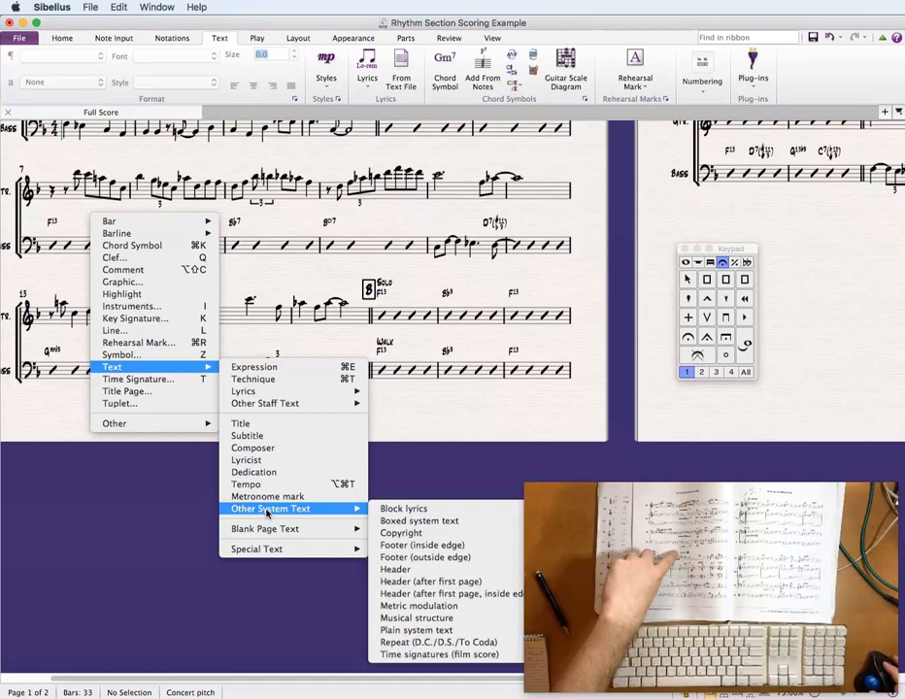
click(410, 643)
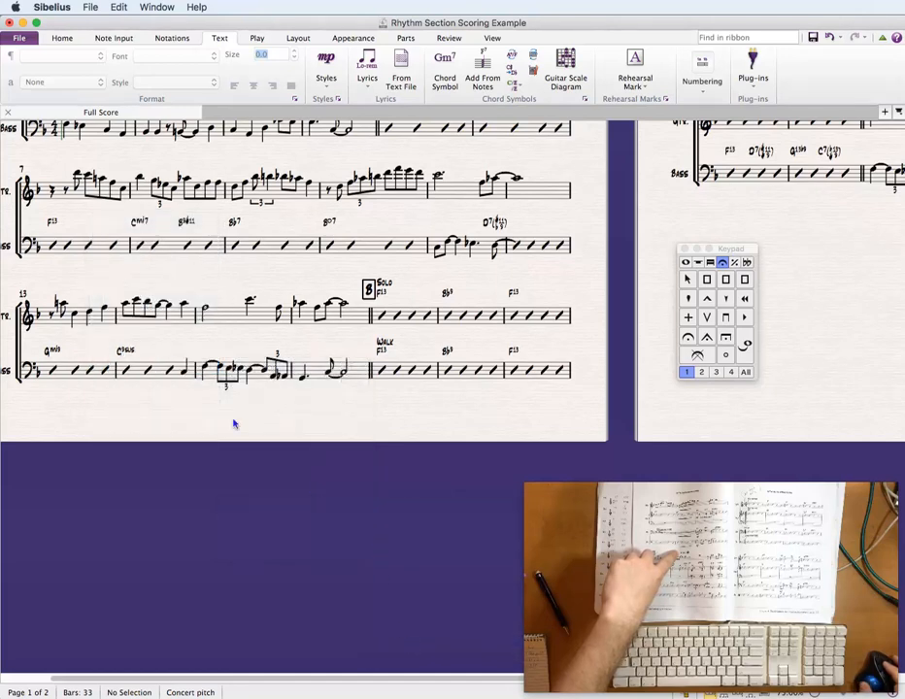
click(179, 286)
right_click(179, 288)
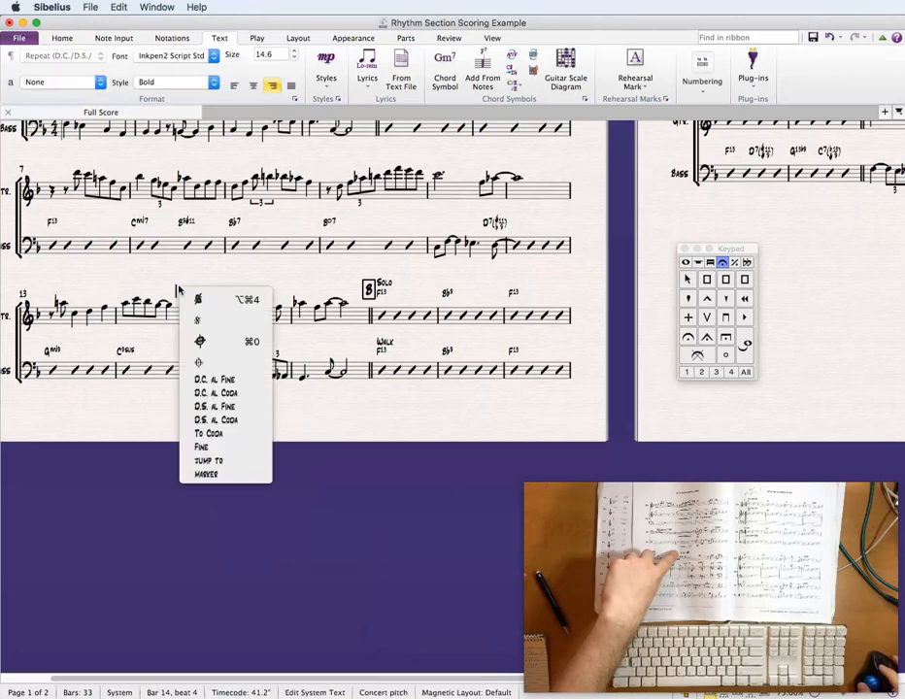
click(205, 434)
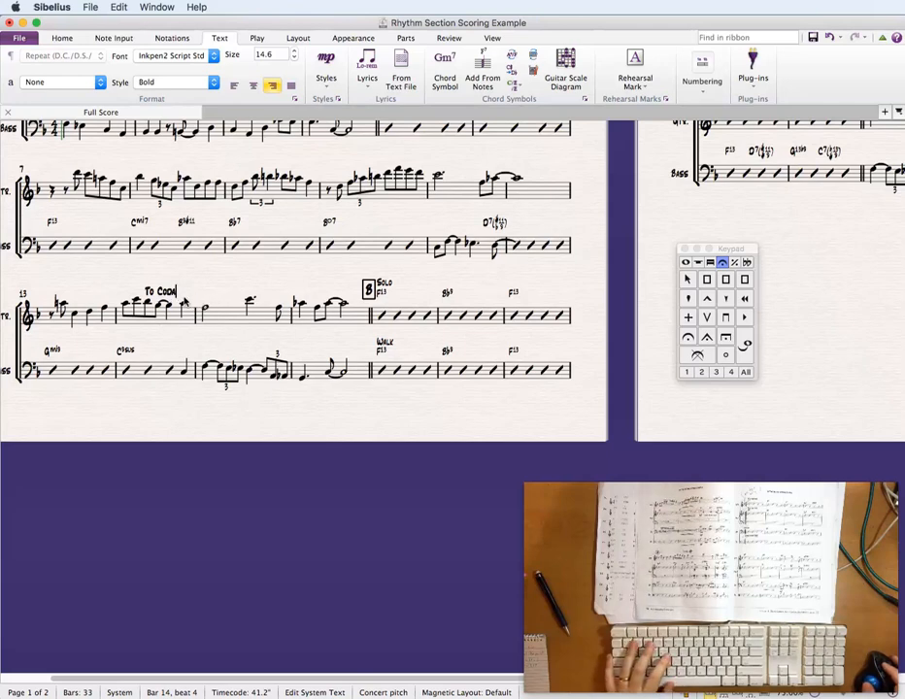
Append a large coda symbol to the "To Coda" text and shift it towards the barline after bar 14.
right_click(177, 295)
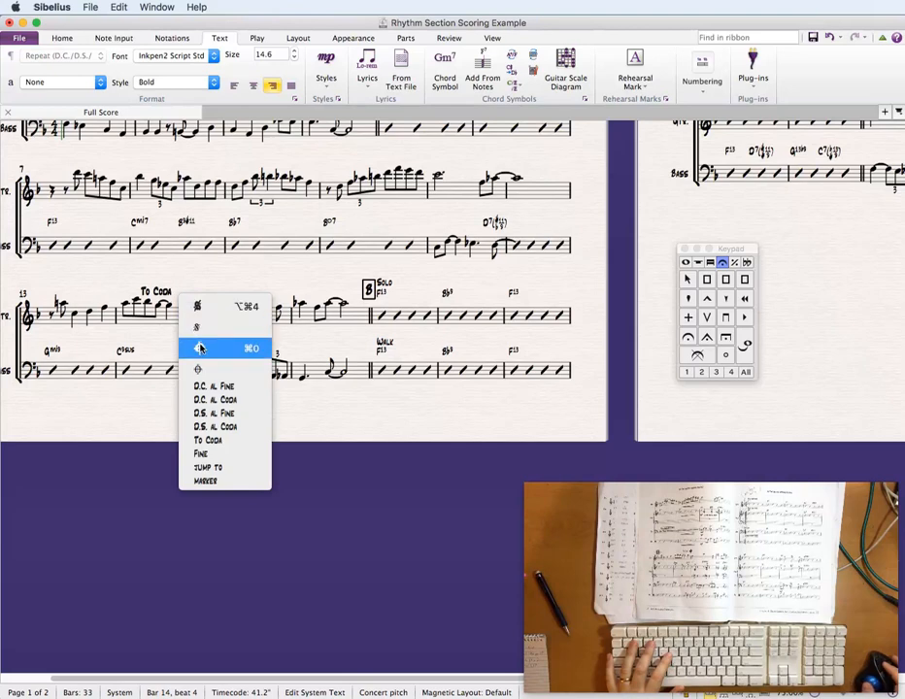
key(Return)
key(Escape)
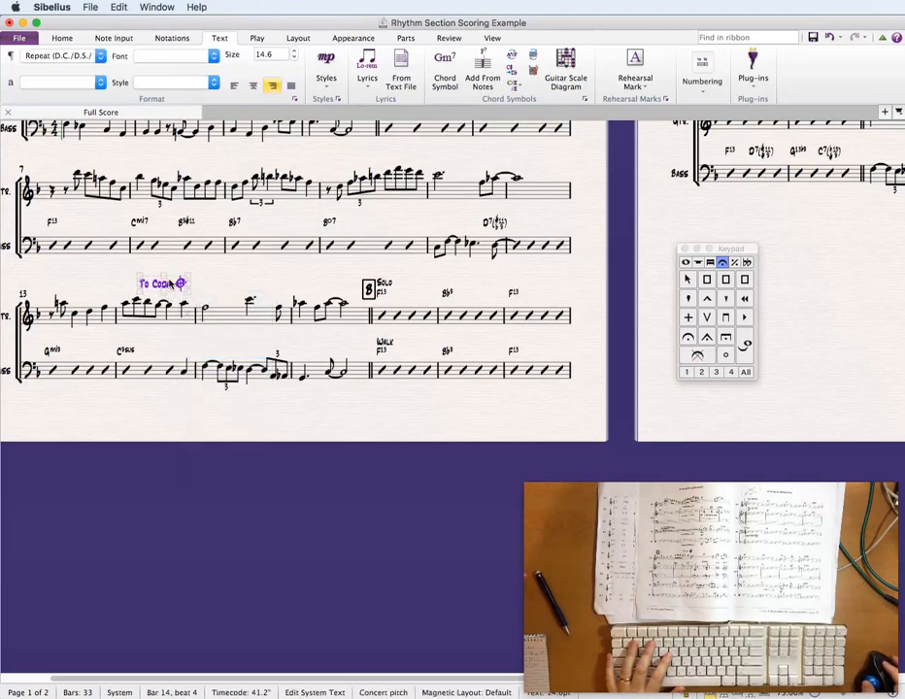
key(Escape)
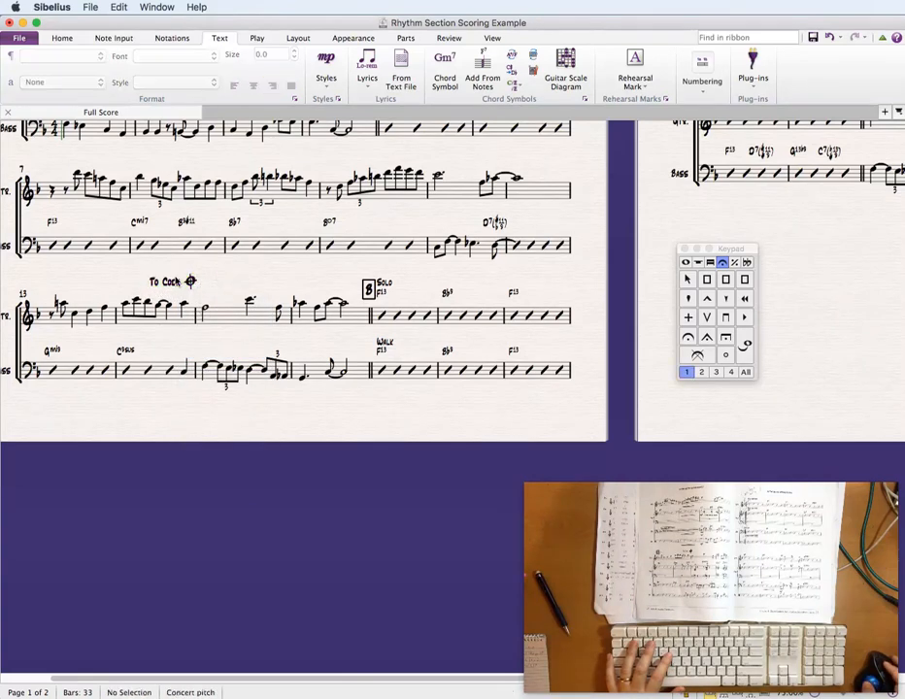
click(173, 281)
key(Escape)
click(192, 282)
key(Escape)
click(179, 285)
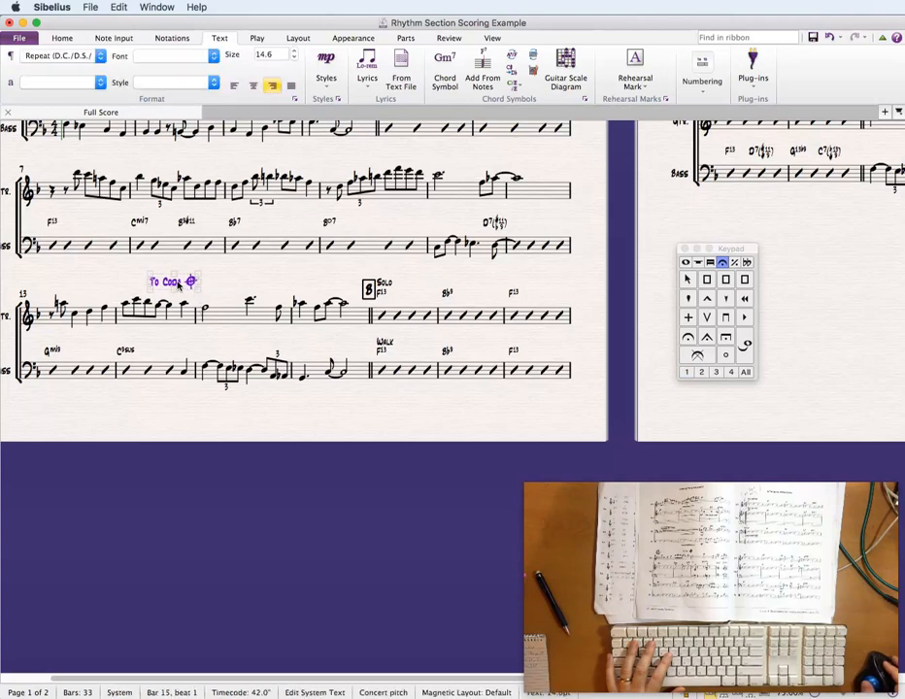
key(Escape)
click(193, 283)
key(Escape)
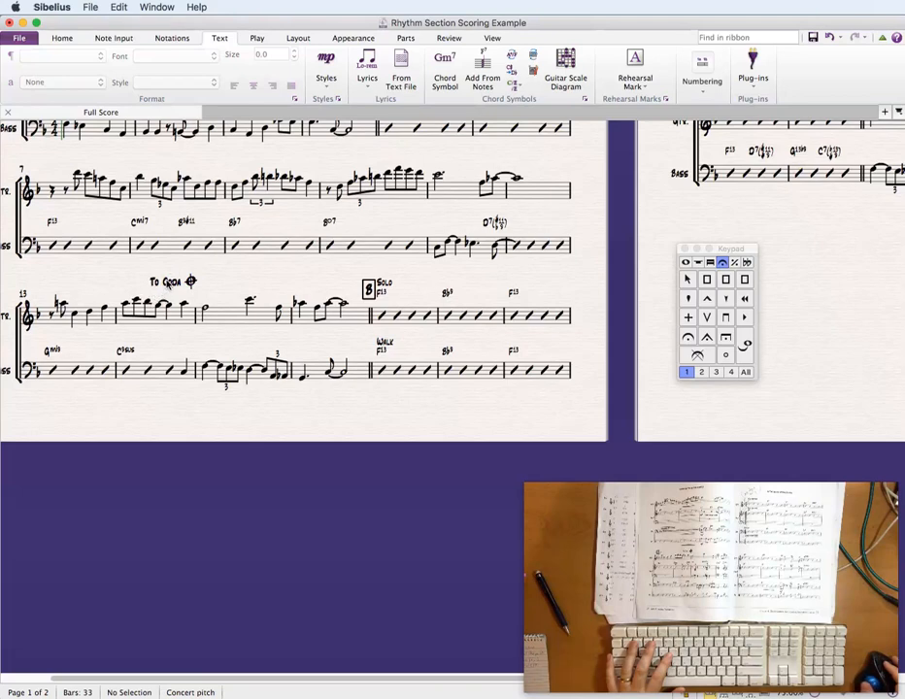
Break the "To Coda" text onto two lines with the coda symbol below, and position it above the end of bar 14.
click(170, 283)
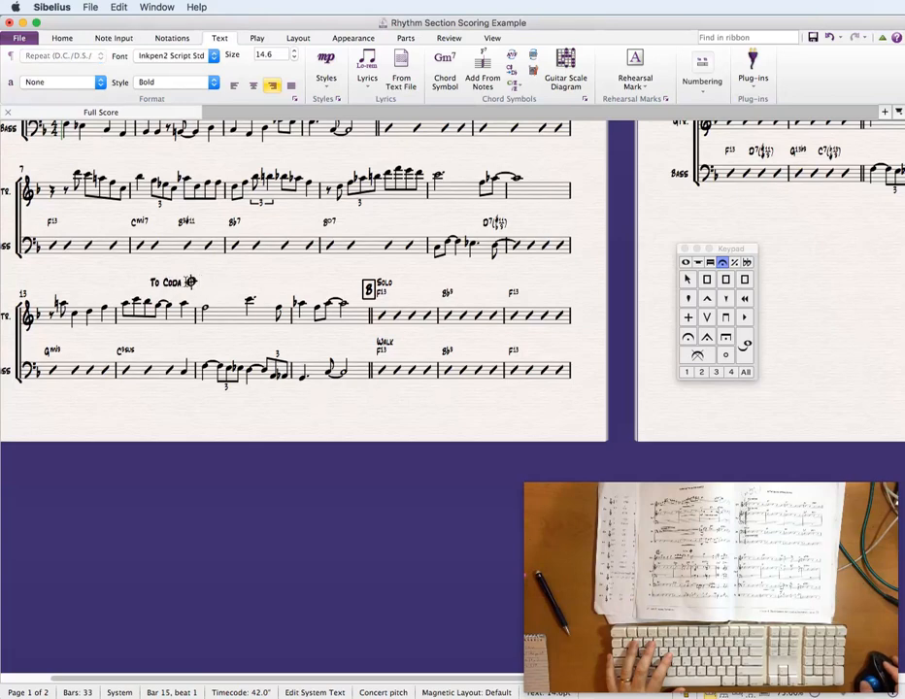
key(Return)
key(Escape)
click(192, 281)
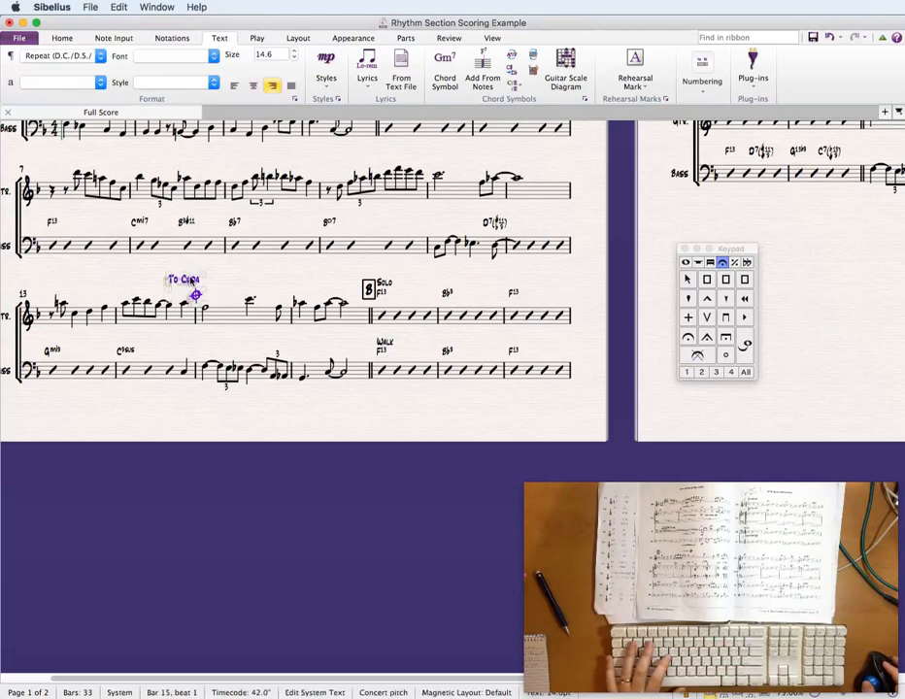
drag(193, 281, 188, 274)
click(209, 275)
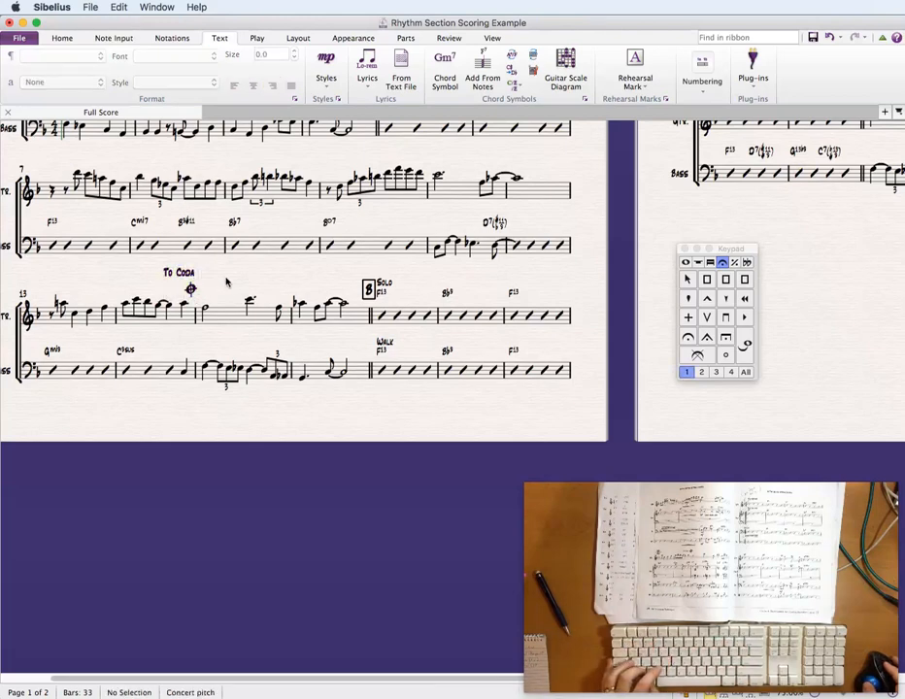
Add the repeat text "D.S. al Coda" at the end of bar 28 on page 2.
drag(797, 235, 296, 457)
click(354, 342)
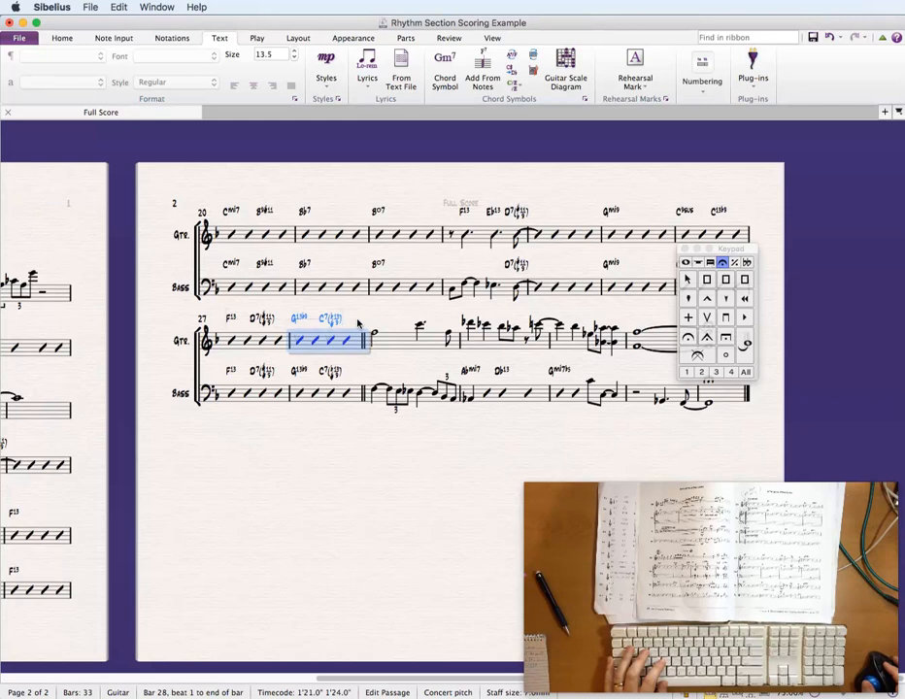
key(Escape)
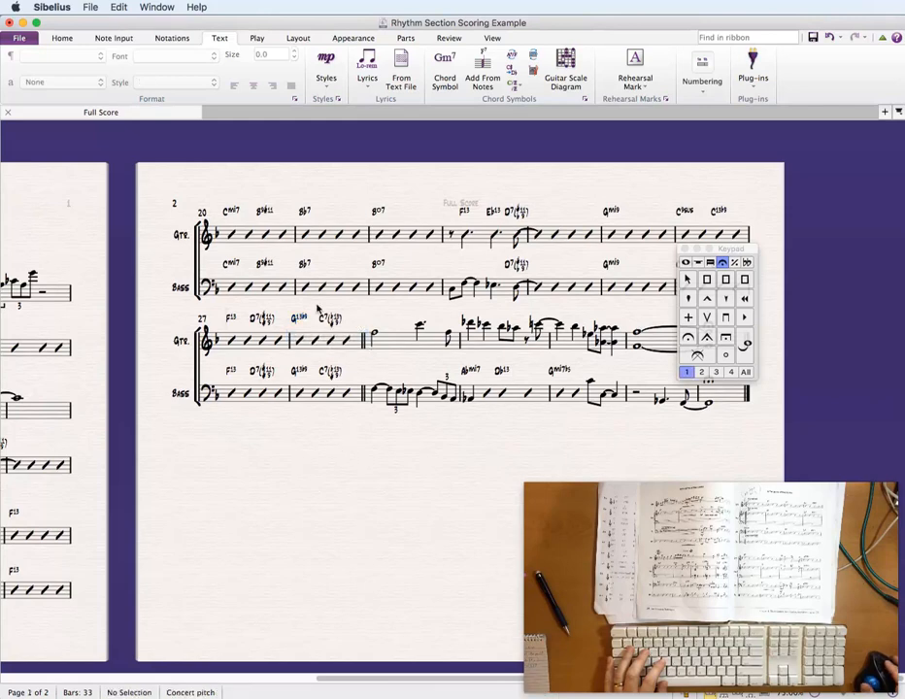
right_click(184, 184)
mouse_move(208, 335)
mouse_move(353, 477)
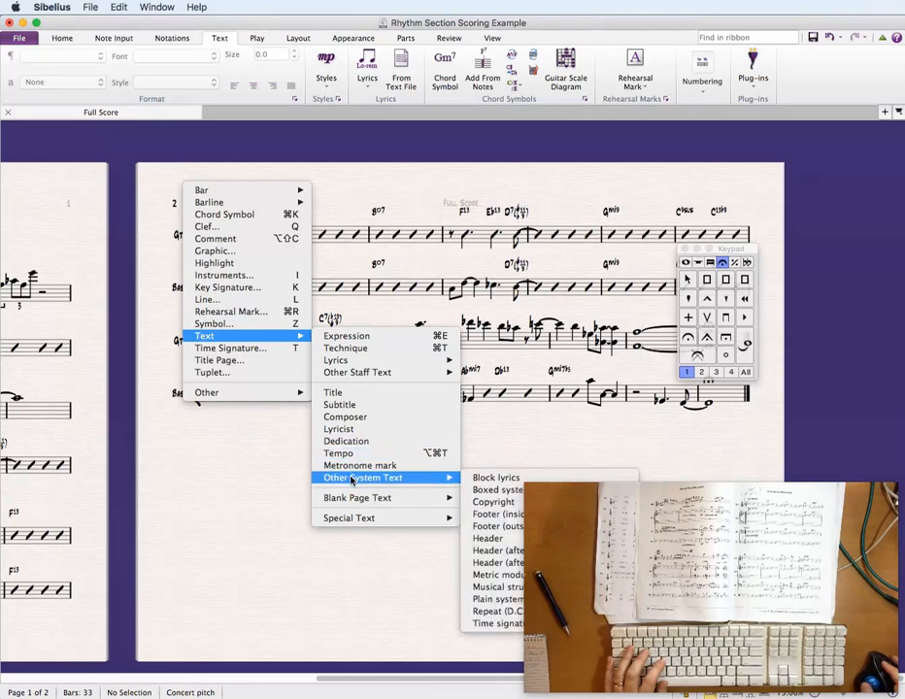
click(501, 612)
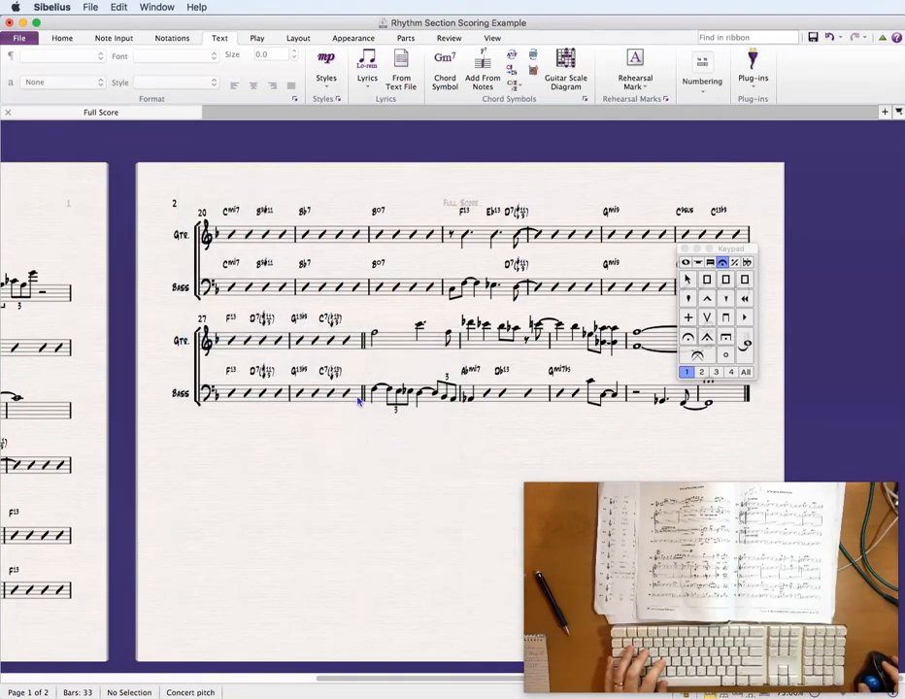
click(355, 323)
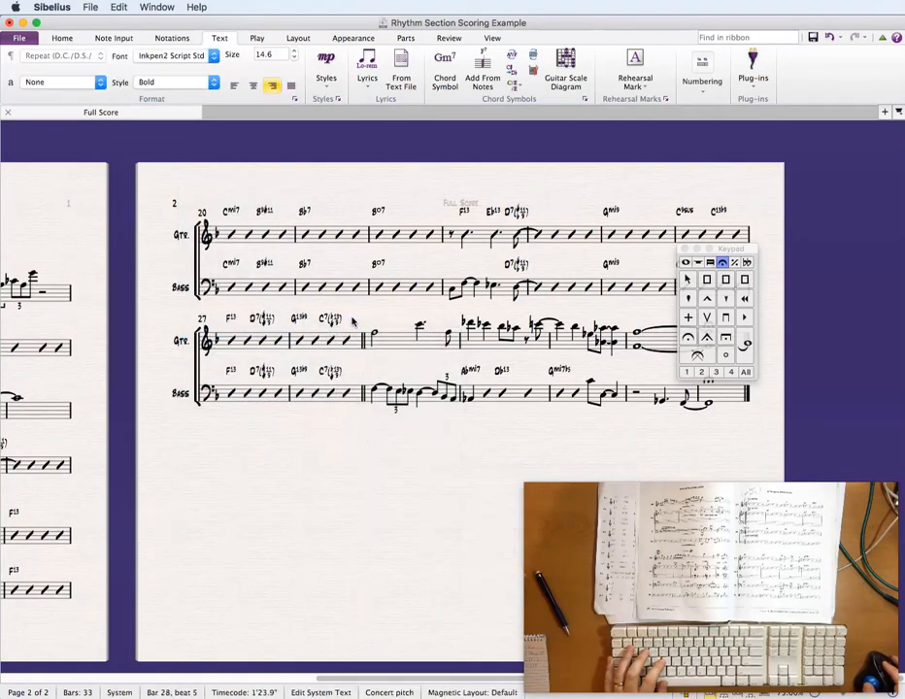
right_click(355, 324)
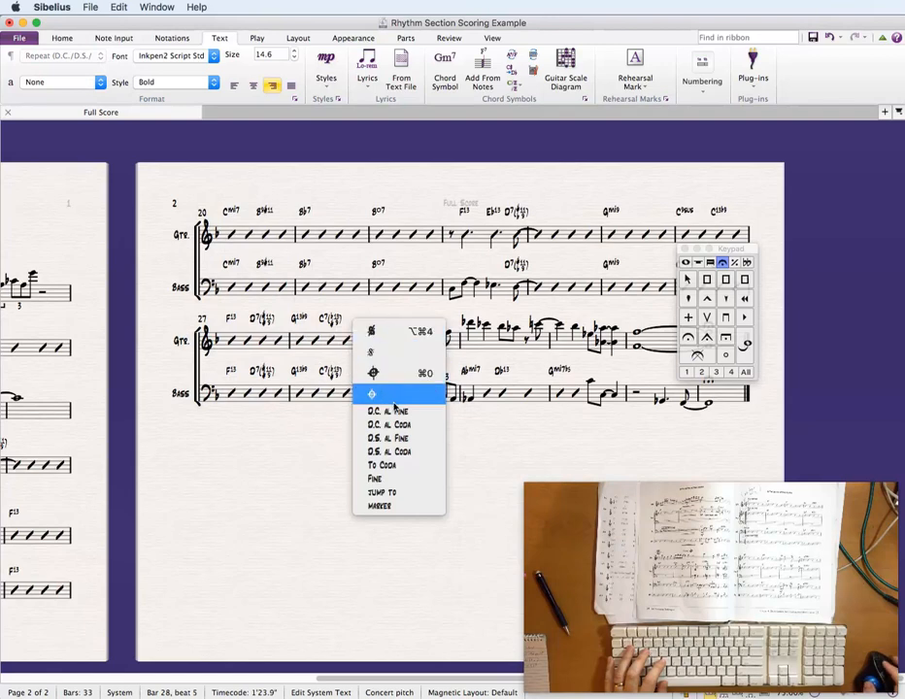
click(392, 452)
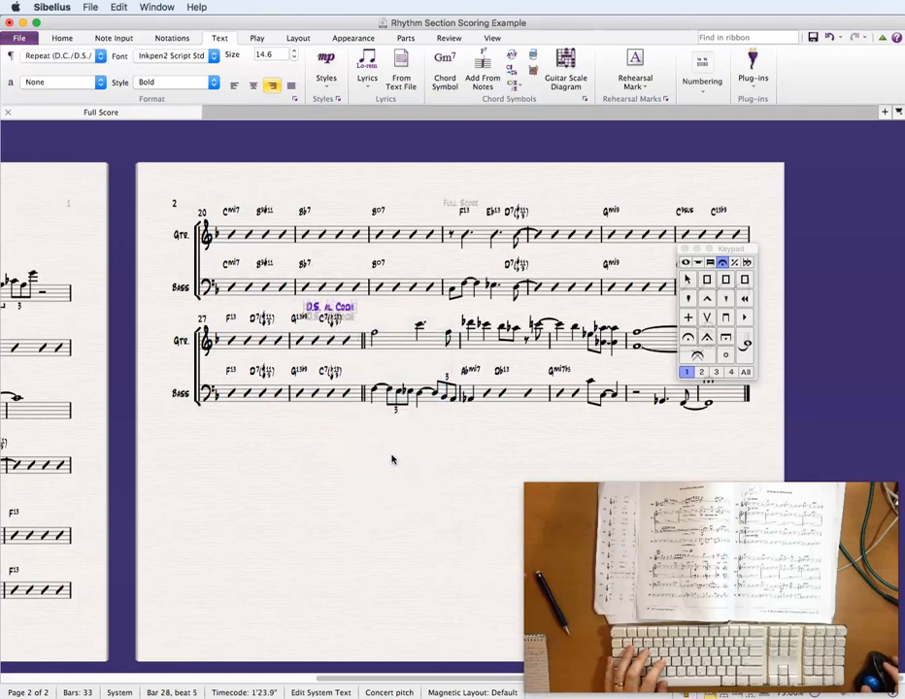
Move the "D.S. al Coda" text slightly towards the double barline, clear of the chord symbols of bar 28.
key(Escape)
mouse_move(344, 309)
mouse_down()
mouse_move(381, 309)
mouse_move(353, 303)
mouse_up()
click(400, 313)
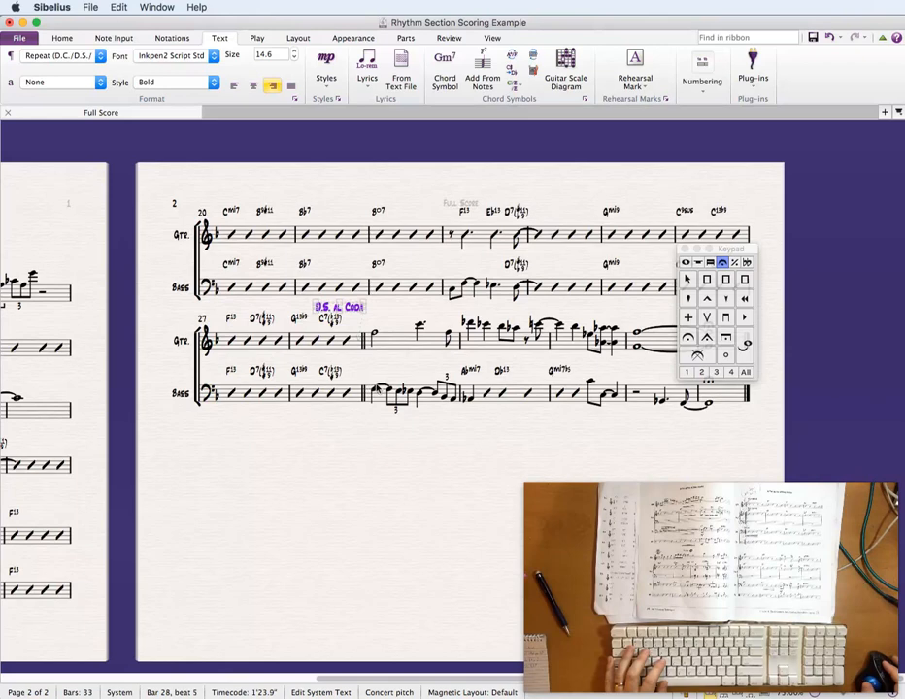
click(394, 429)
Bring both full pages of the score into view to review the added repeat markings.
drag(389, 452, 300, 431)
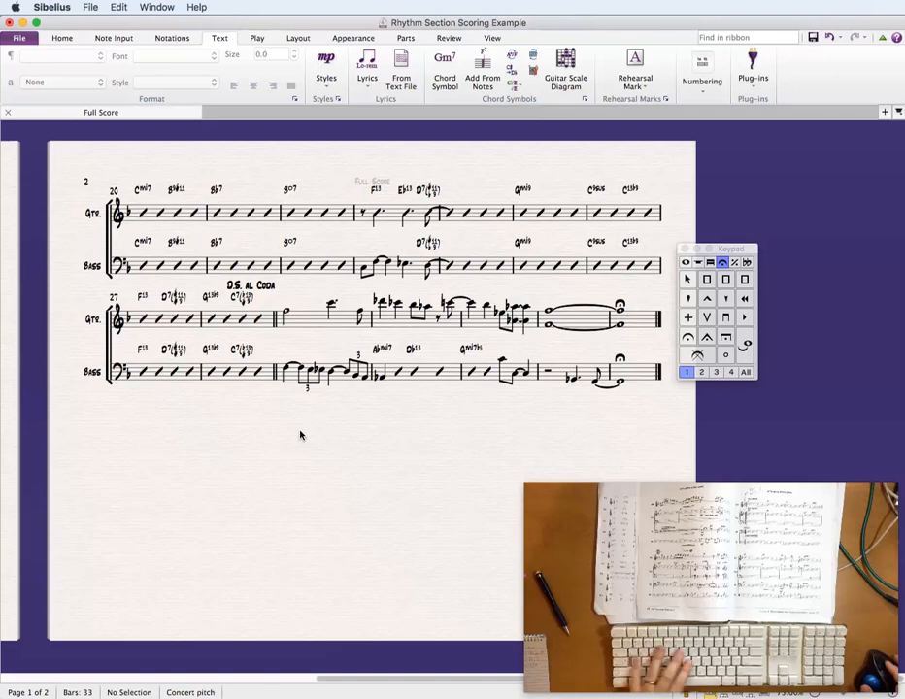
drag(300, 435, 323, 449)
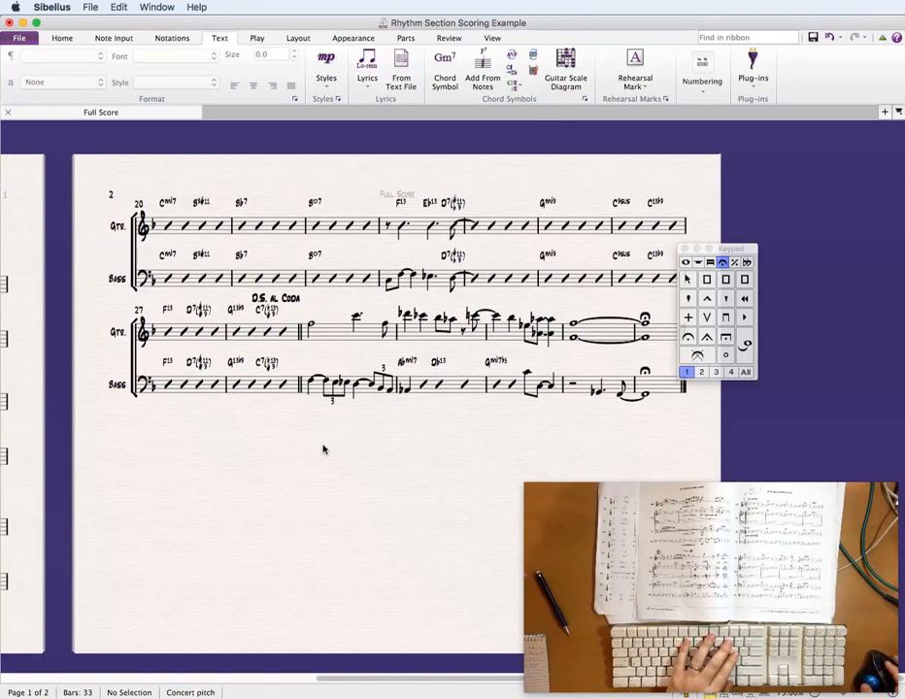
key(super+minus)
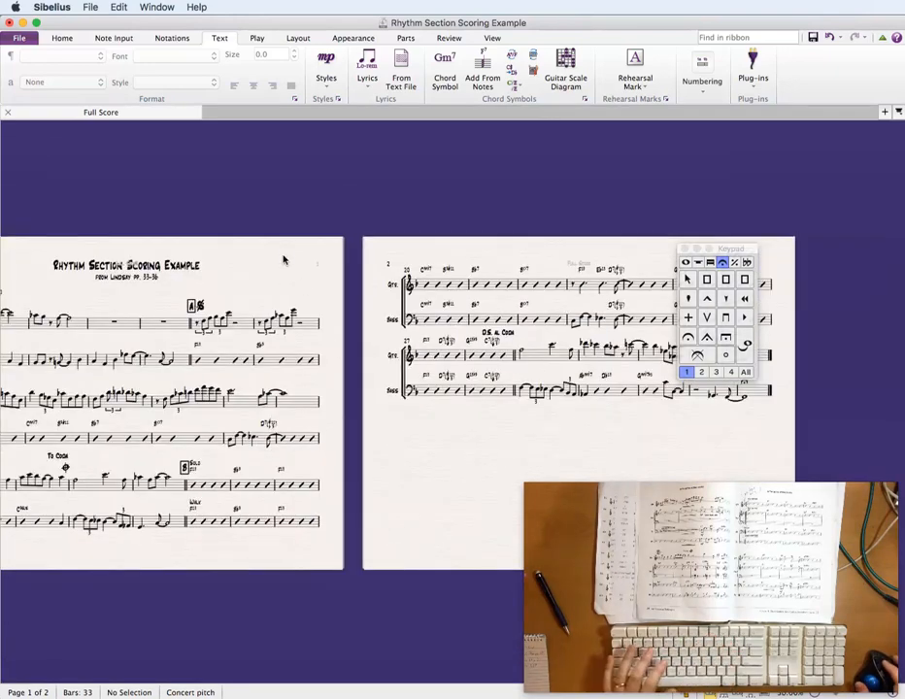
drag(285, 257, 384, 184)
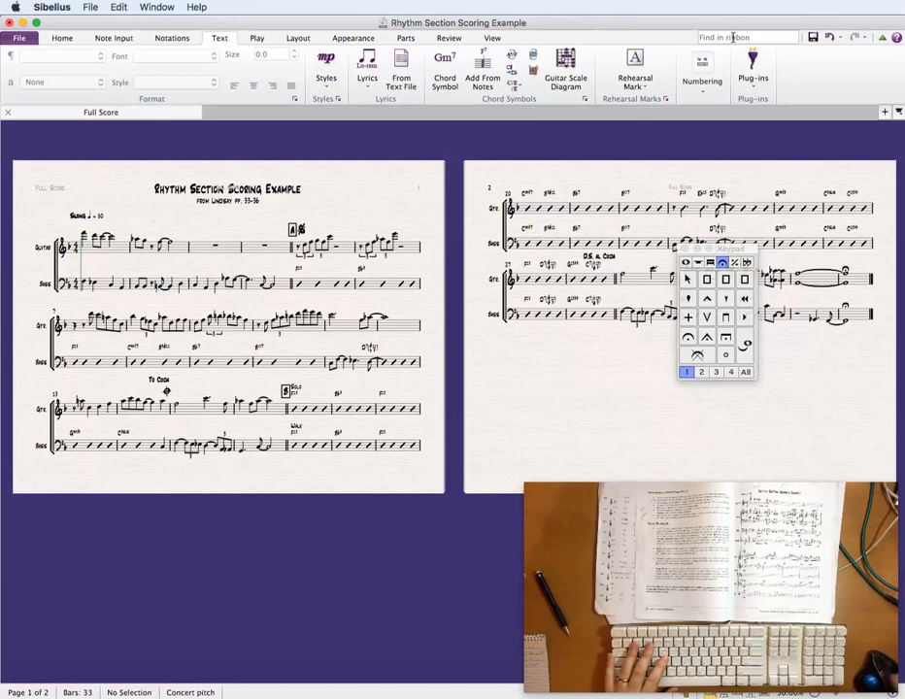
click(733, 37)
text(uniform)
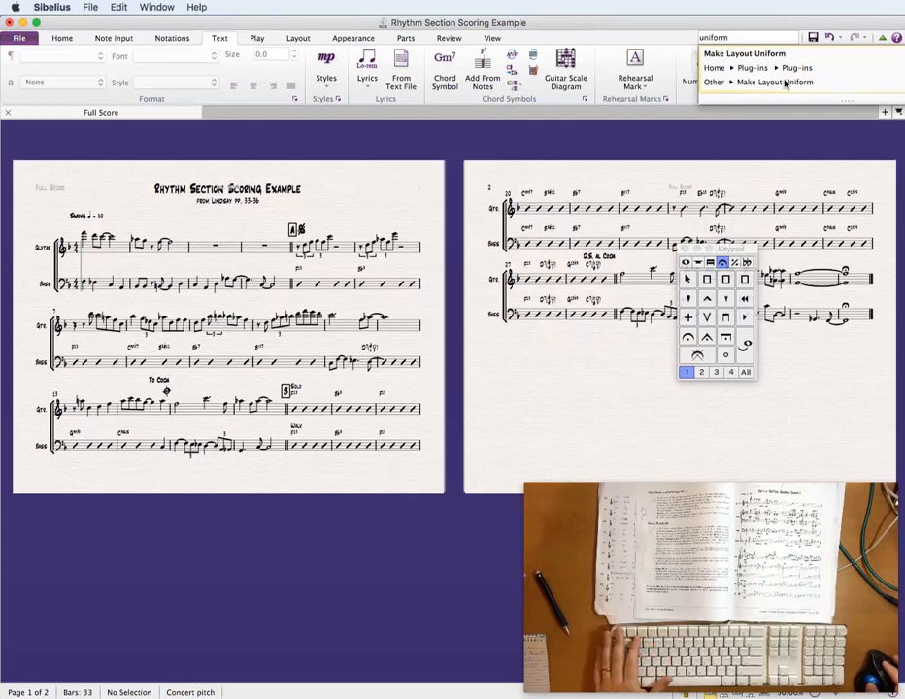
click(636, 163)
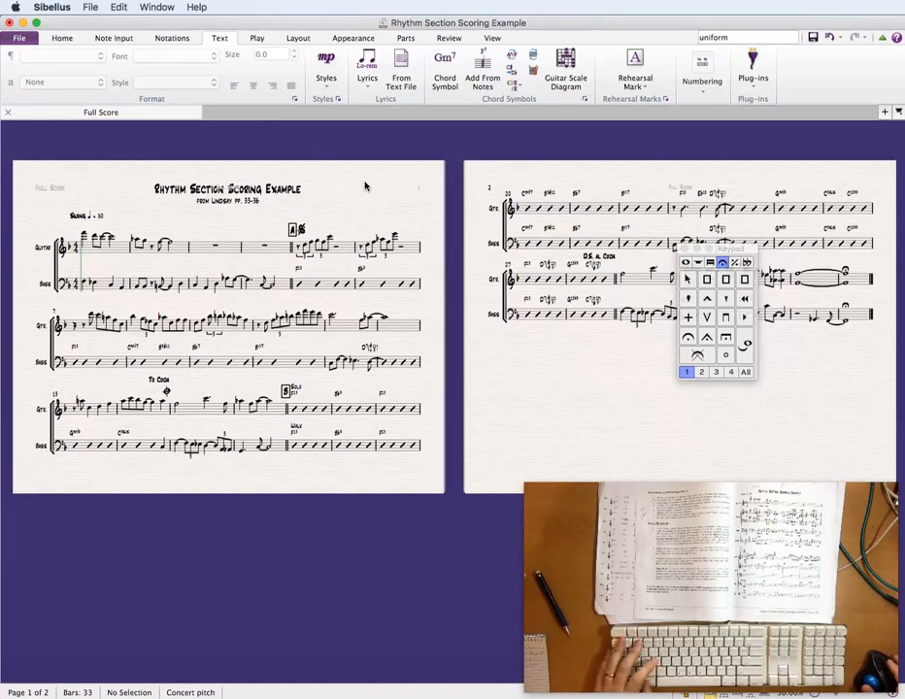
Open the score's document setup and set the page size to Letter.
key(super+d)
drag(518, 162, 208, 40)
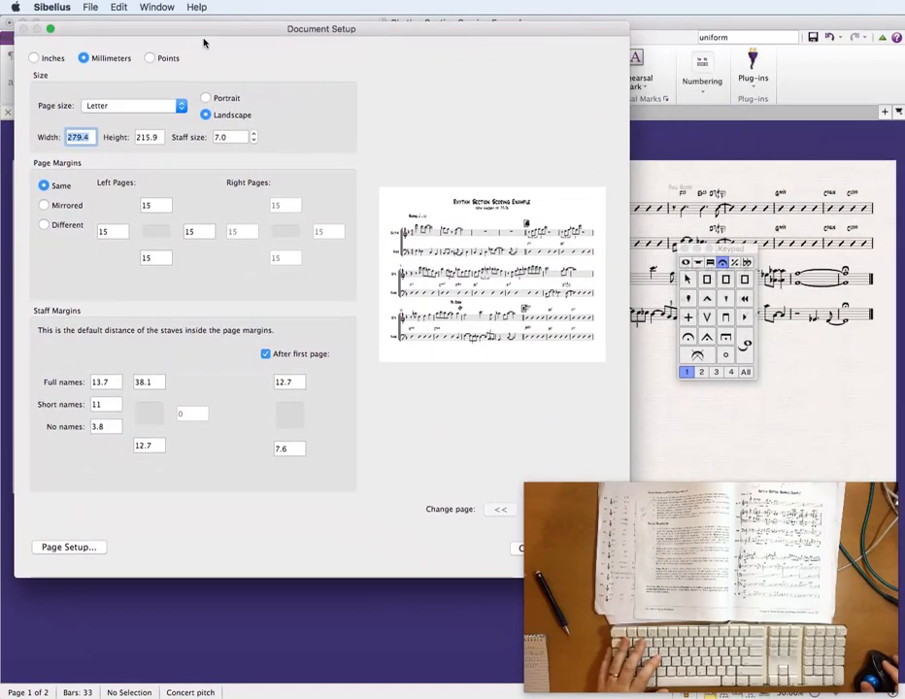
click(108, 231)
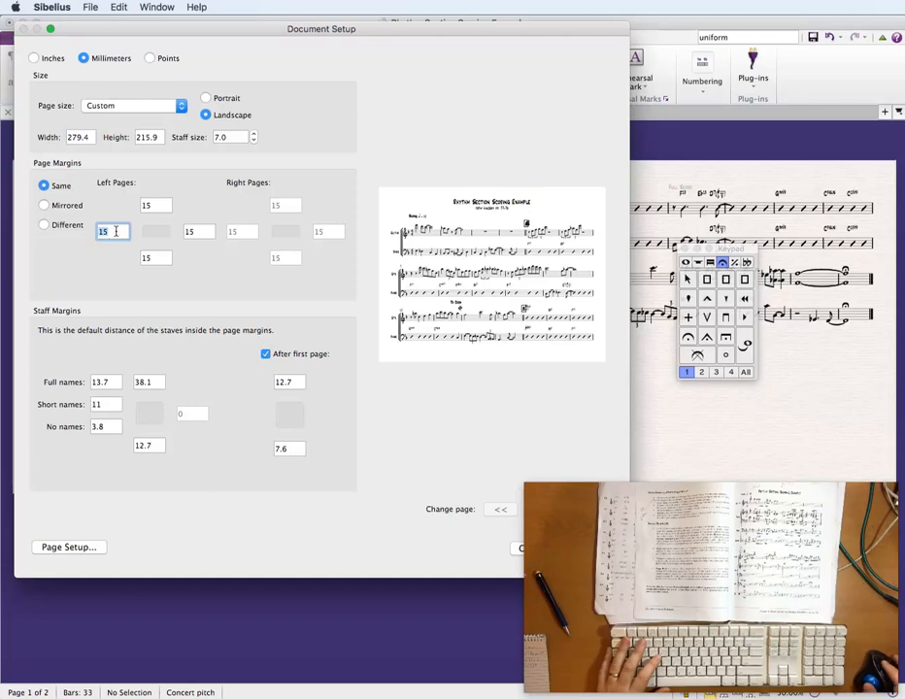
text(15)
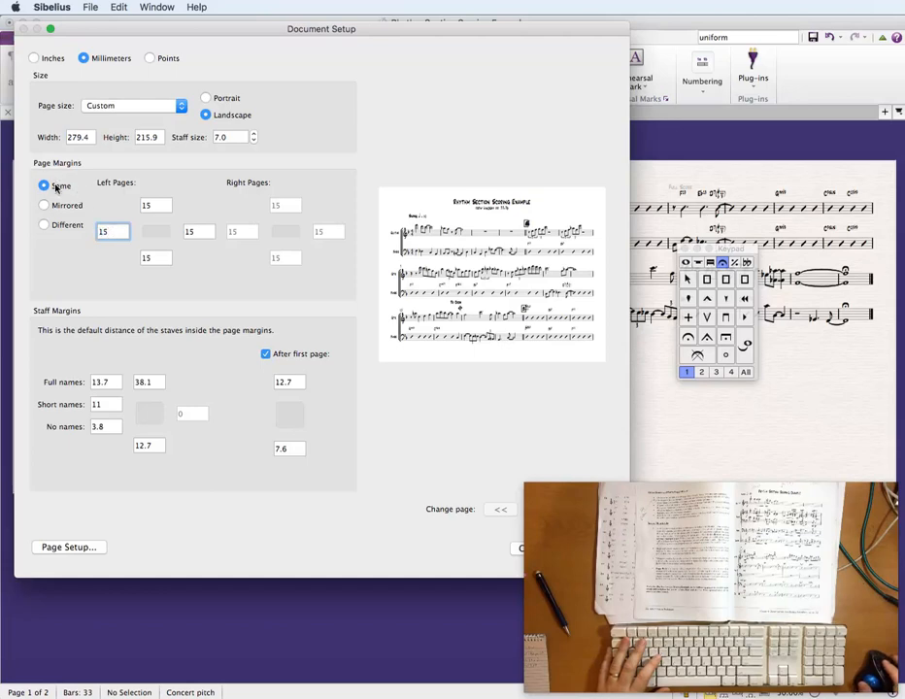
click(116, 106)
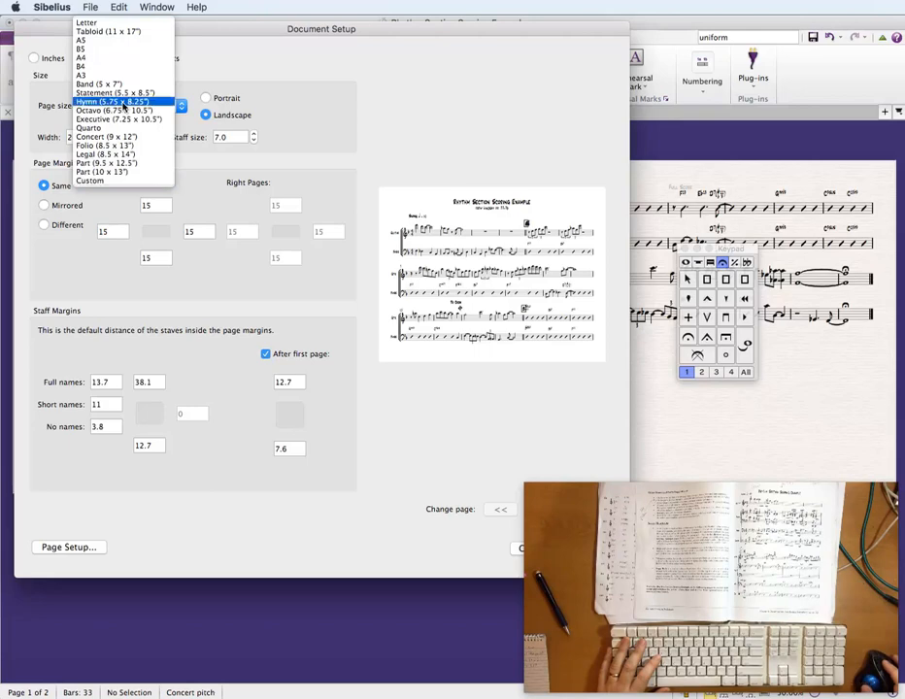
click(130, 26)
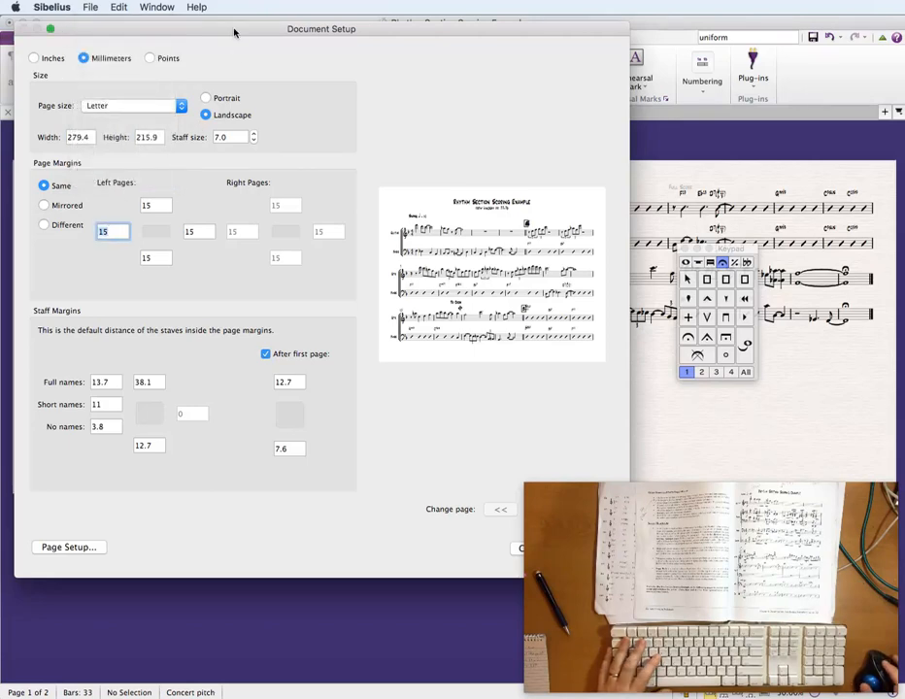
drag(236, 28, 233, 30)
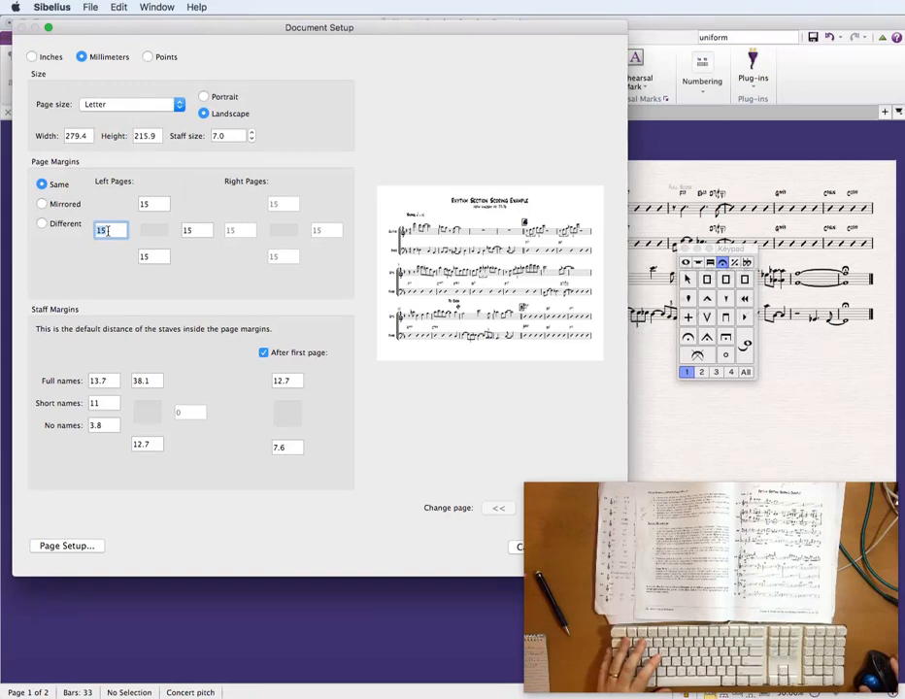
Set both the left and right page margins to 5 mm and apply the document setup.
text(5)
click(186, 230)
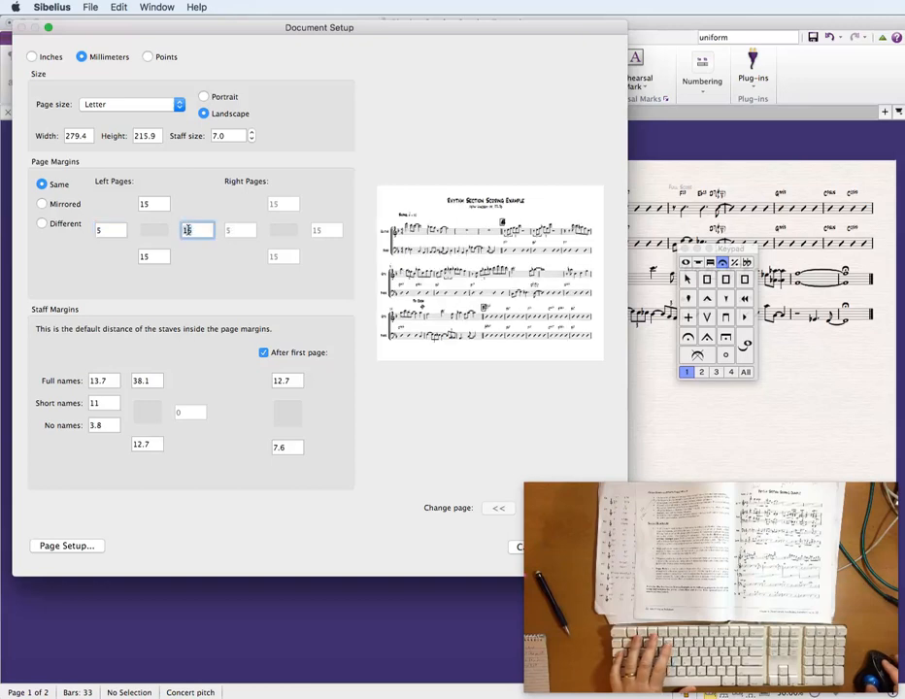
key(BackSpace)
key(Tab)
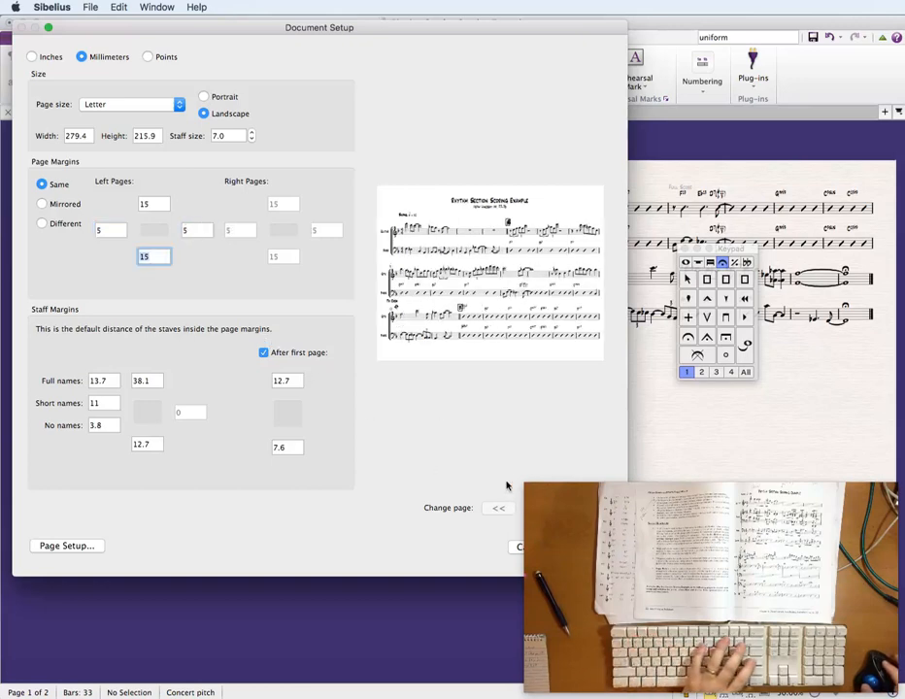
key(Return)
Find the Make Layout Uniform plug-in by searching for "uniform" and open its settings.
drag(355, 208, 389, 188)
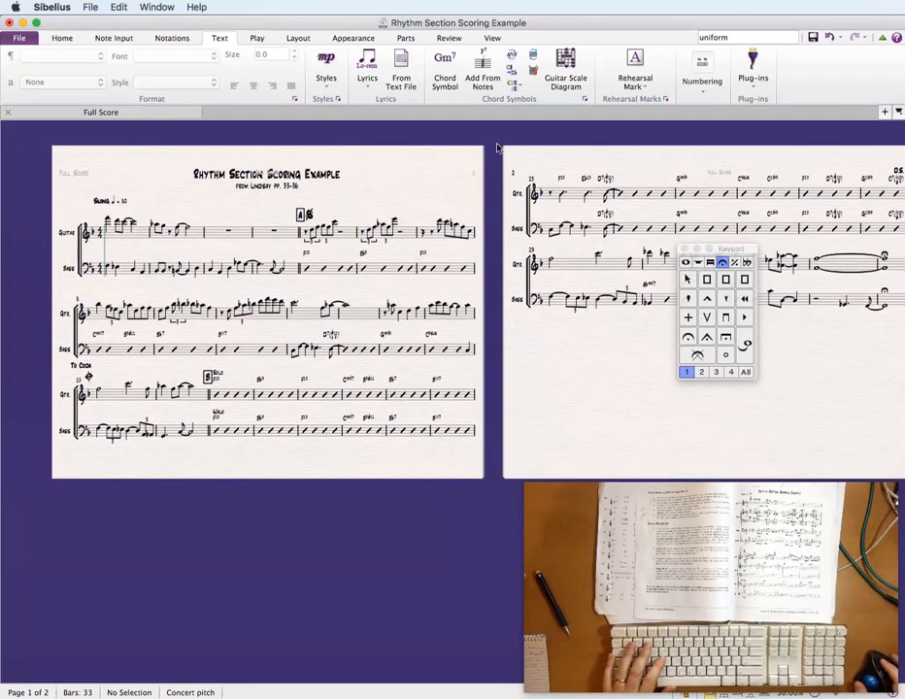
click(751, 37)
click(754, 37)
key(BackSpace)
text(m)
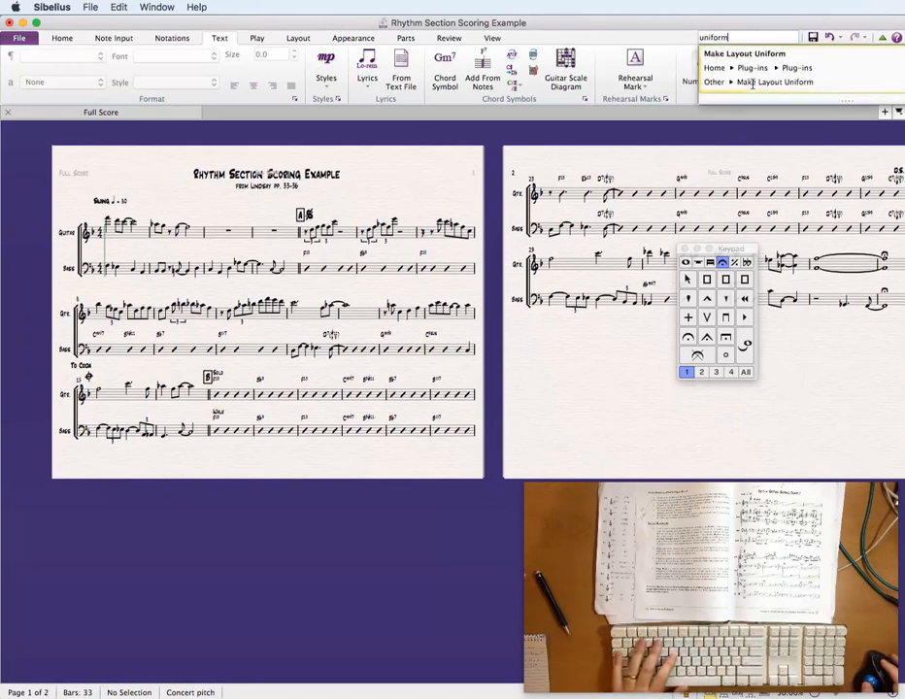
click(748, 81)
drag(808, 399, 256, 181)
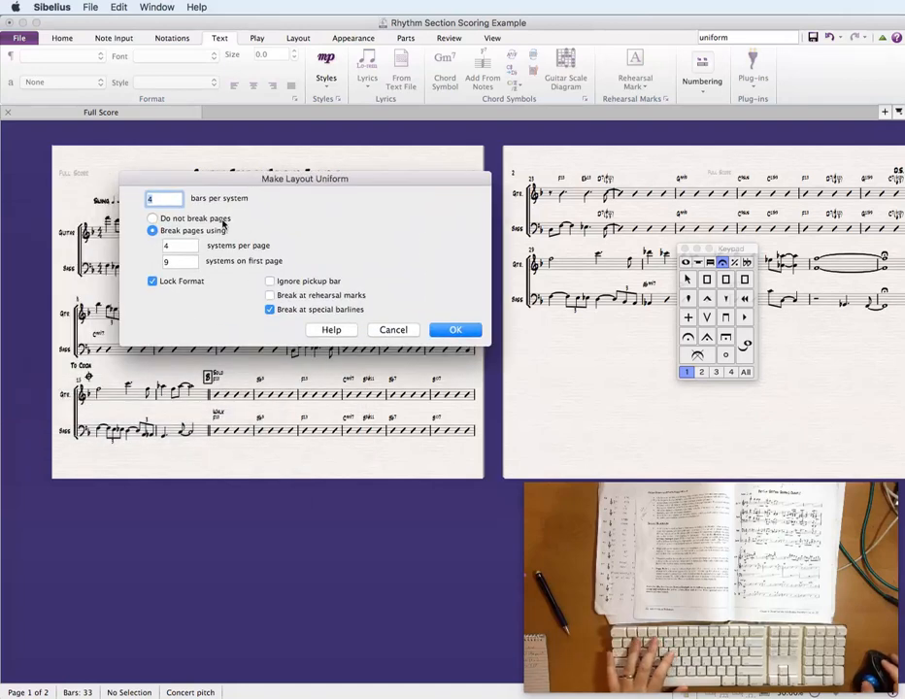
Make the layout uniform with 4 bars per system, 4 systems per page and 3 systems on the first page.
click(190, 262)
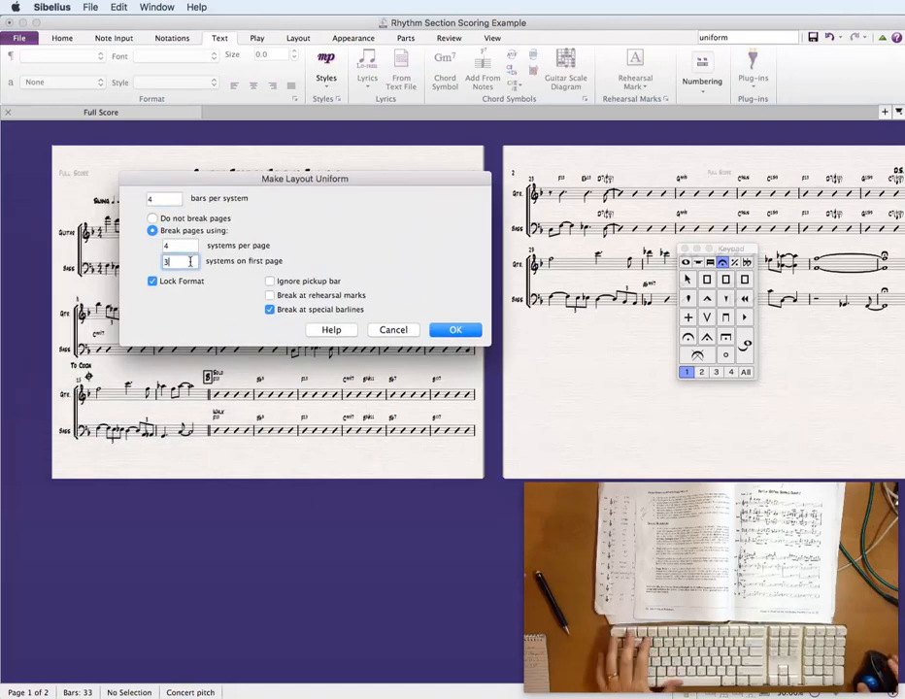
key(BackSpace)
text(3)
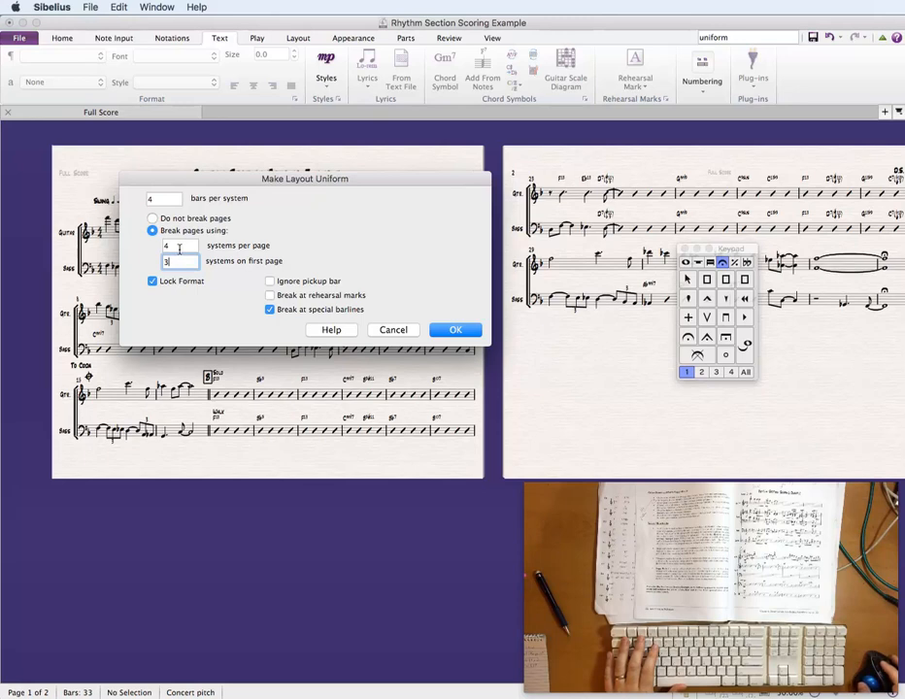
click(179, 247)
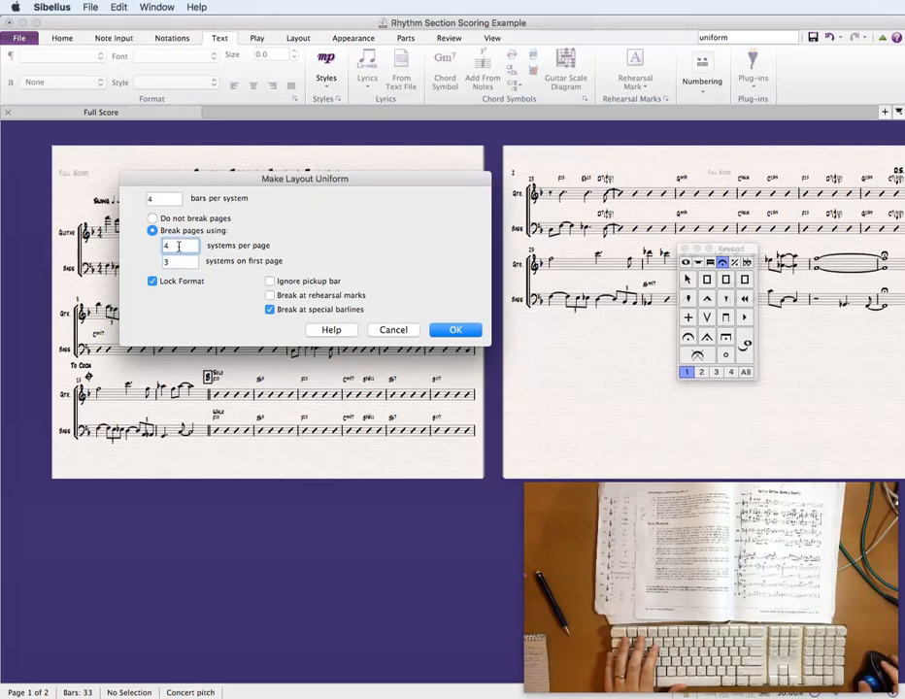
click(171, 261)
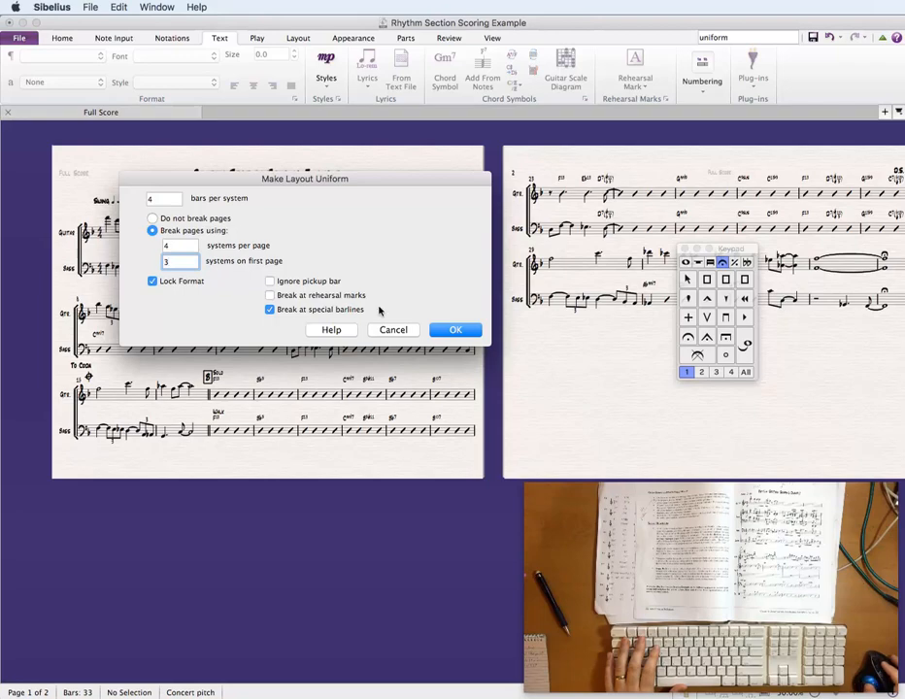
click(444, 330)
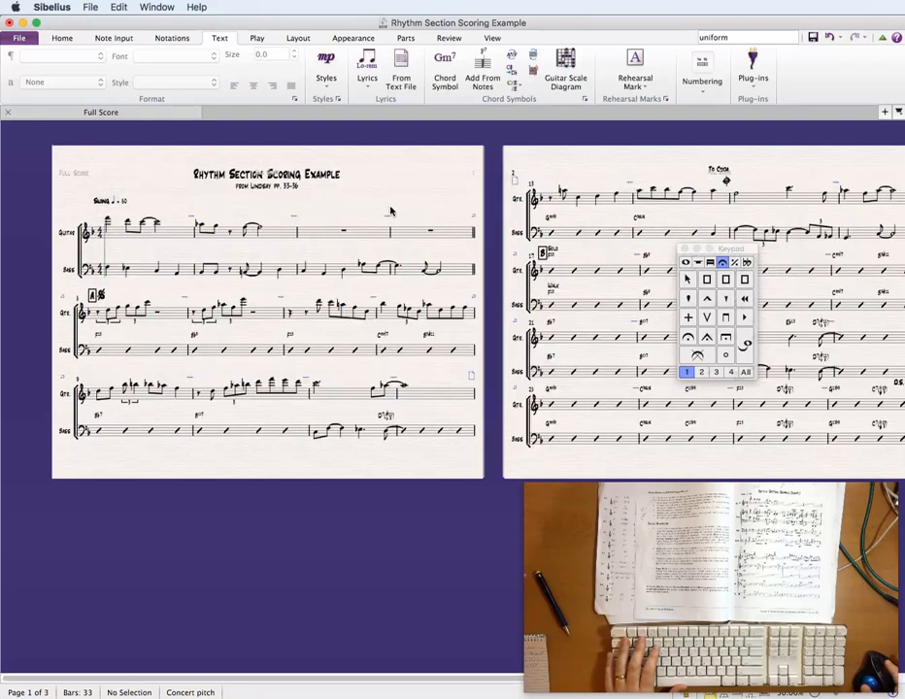
Optimize the staff spacing for the entire score.
drag(410, 171, 387, 164)
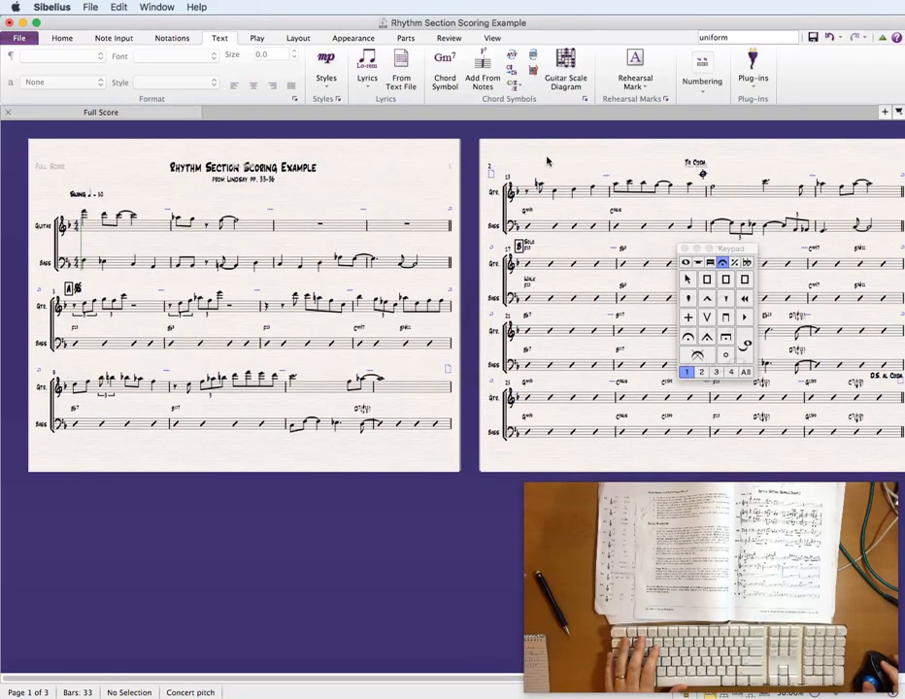
scroll(386, 164, right, 5)
drag(327, 160, 523, 172)
drag(380, 181, 450, 171)
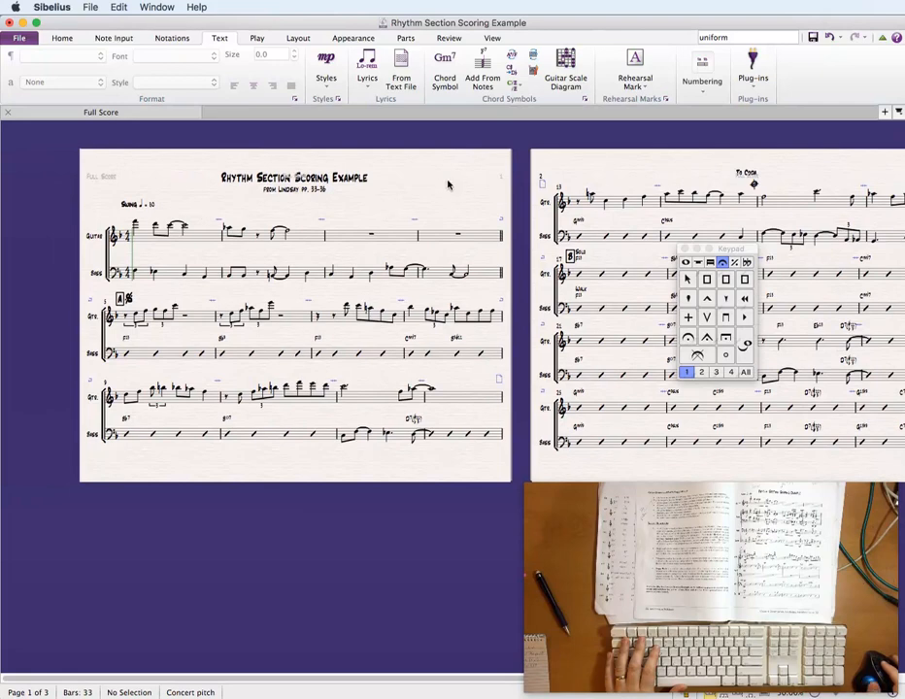
key(super+a)
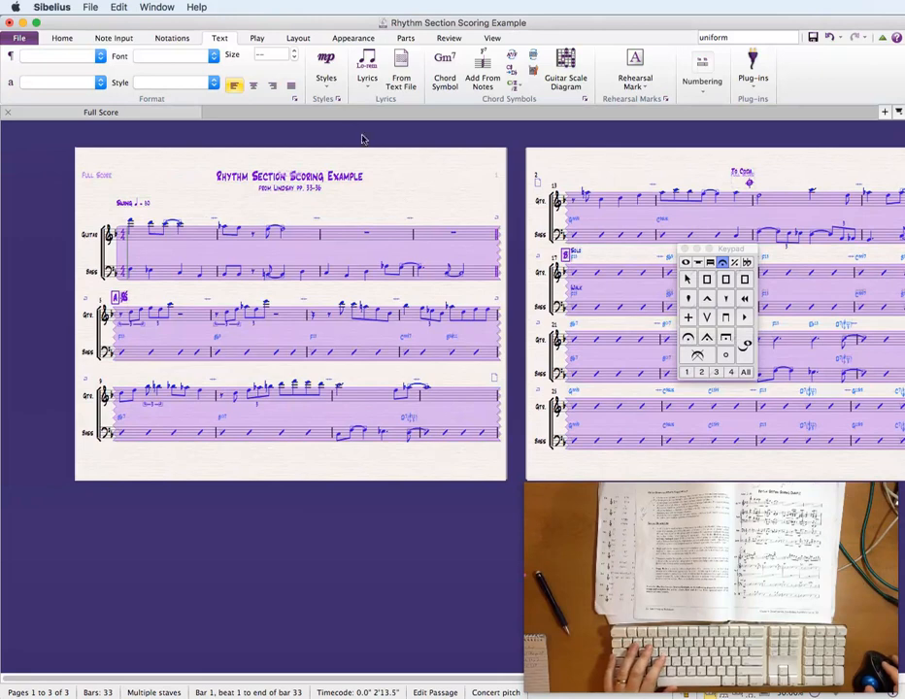
click(299, 38)
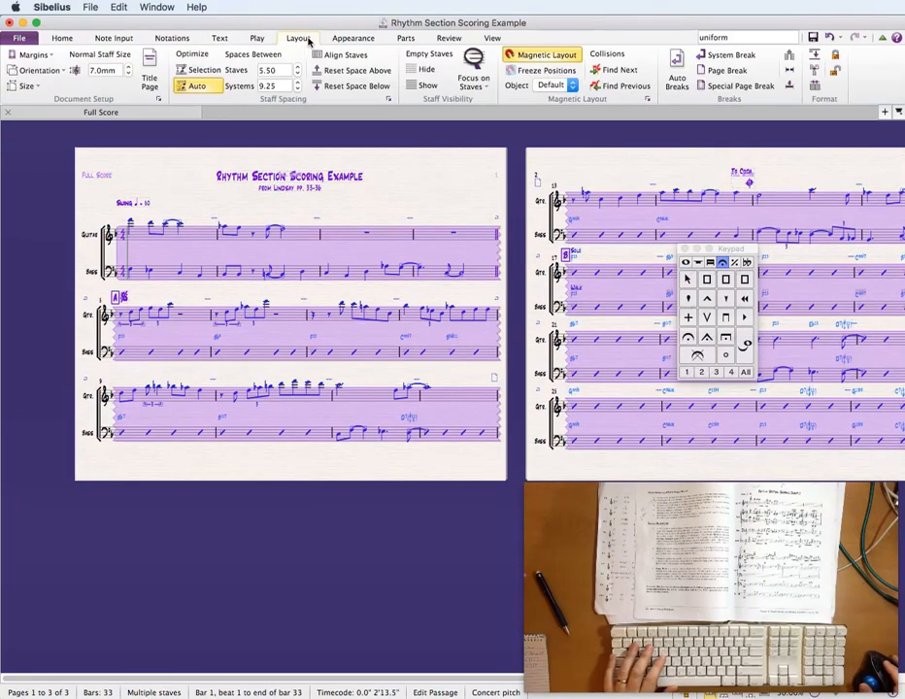
click(196, 69)
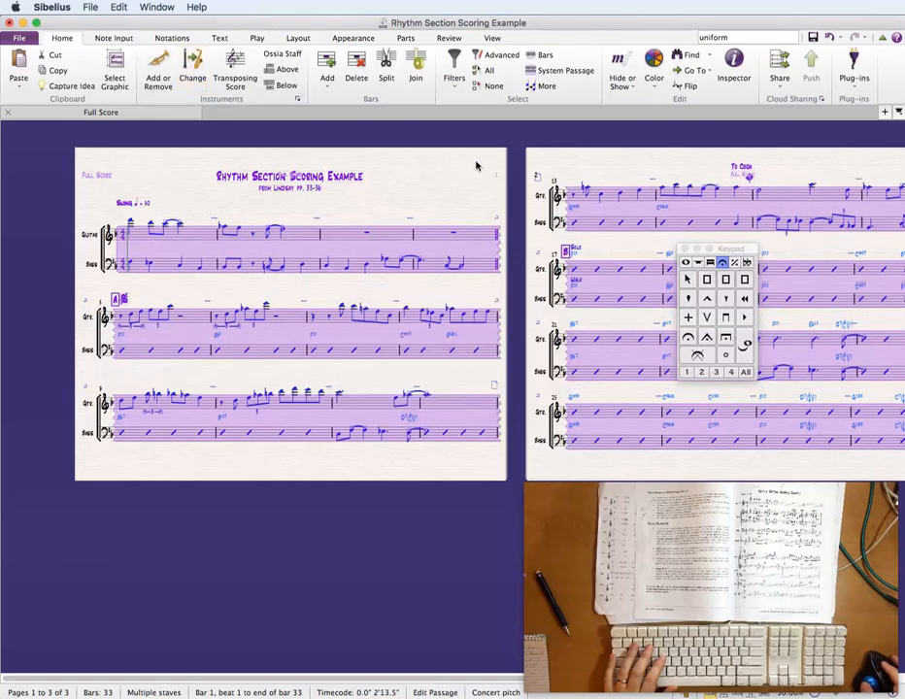
key(Escape)
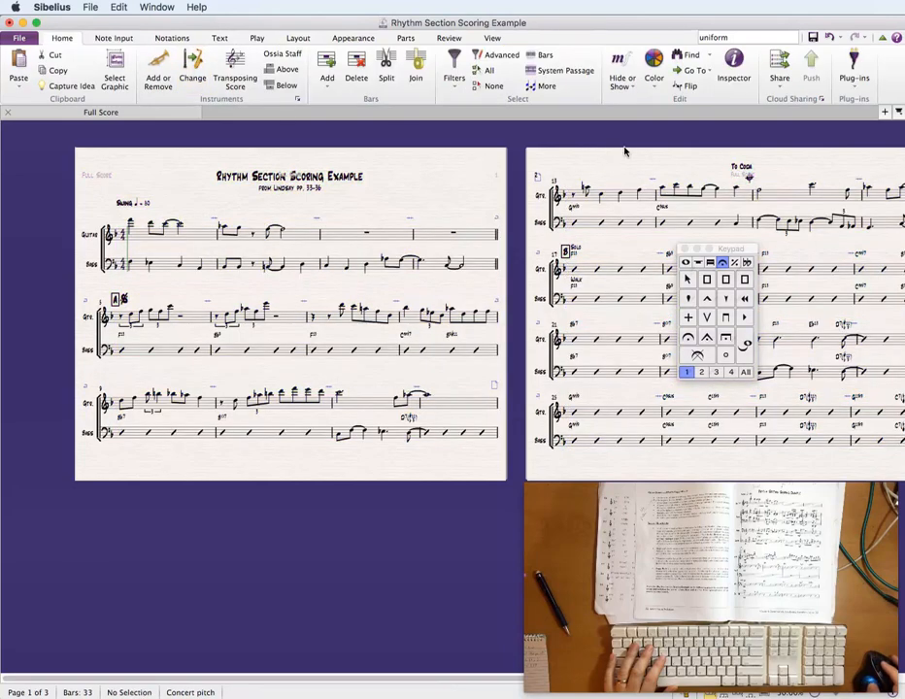
Move the guitar staff of the first system on page 2 slightly upwards.
drag(625, 151, 388, 175)
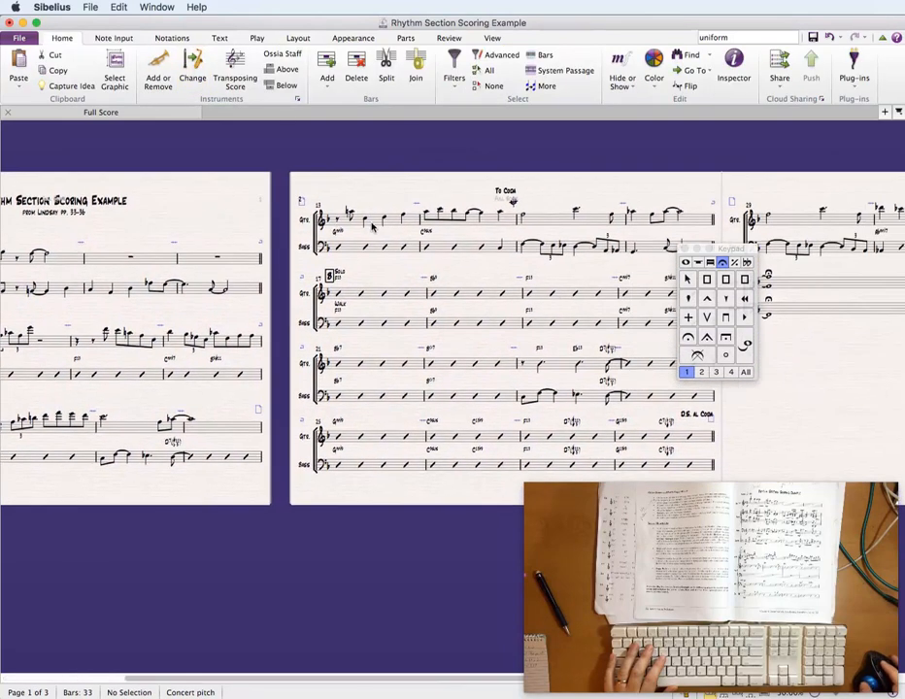
click(372, 226)
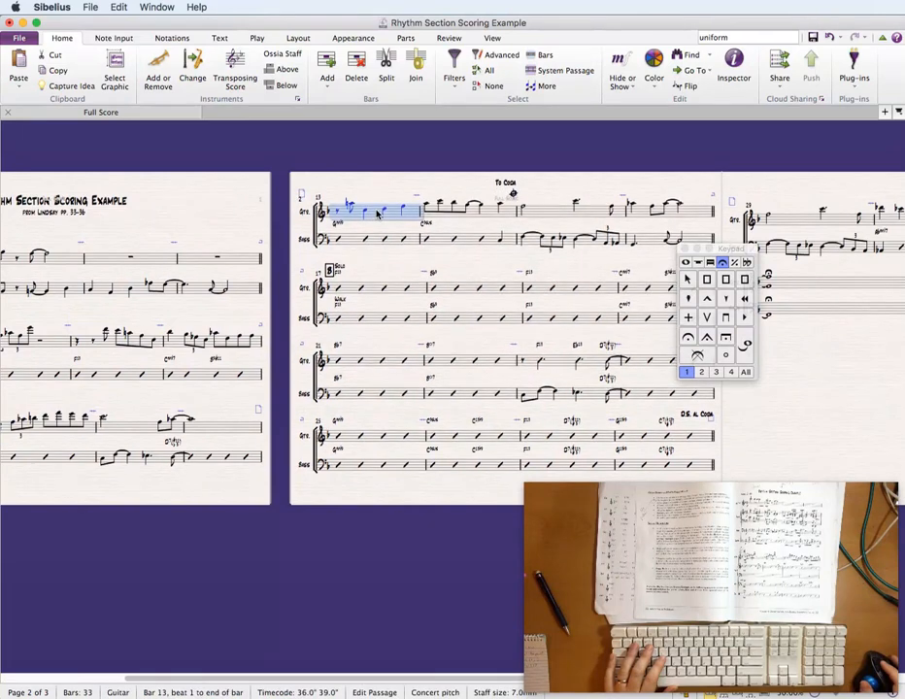
key(Escape)
Position rehearsal mark B beside the "Solo" text at bar 17 and turn off Magnetic Layout for it.
click(331, 264)
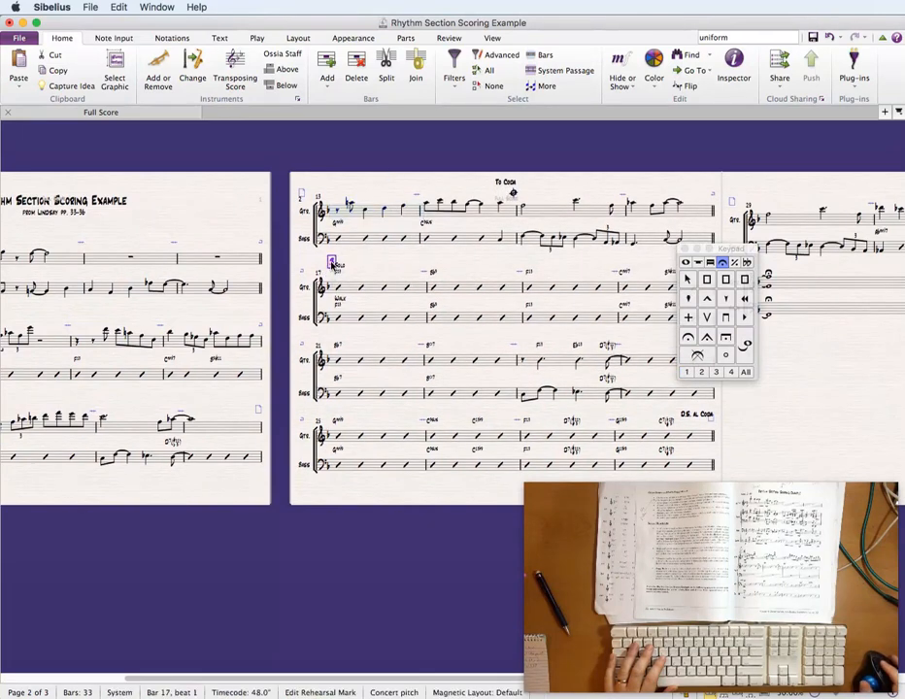
click(361, 265)
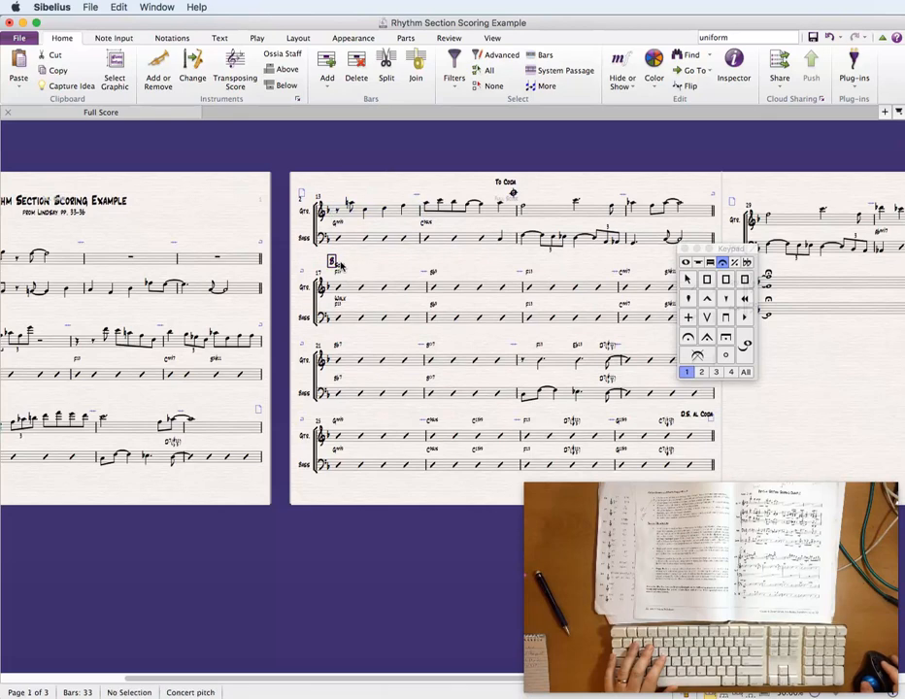
drag(336, 264, 323, 271)
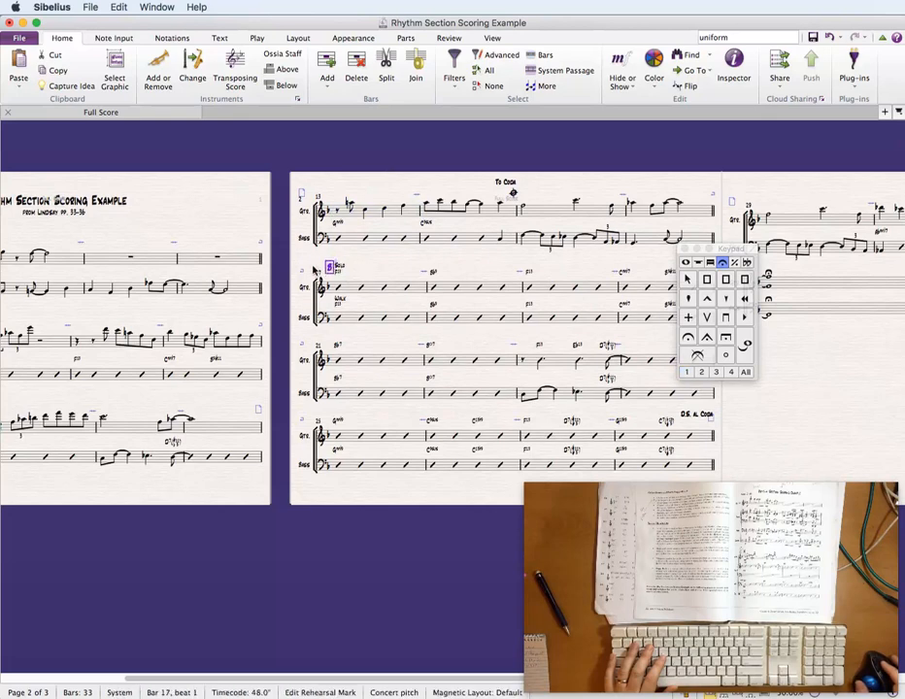
right_click(330, 267)
mouse_move(408, 376)
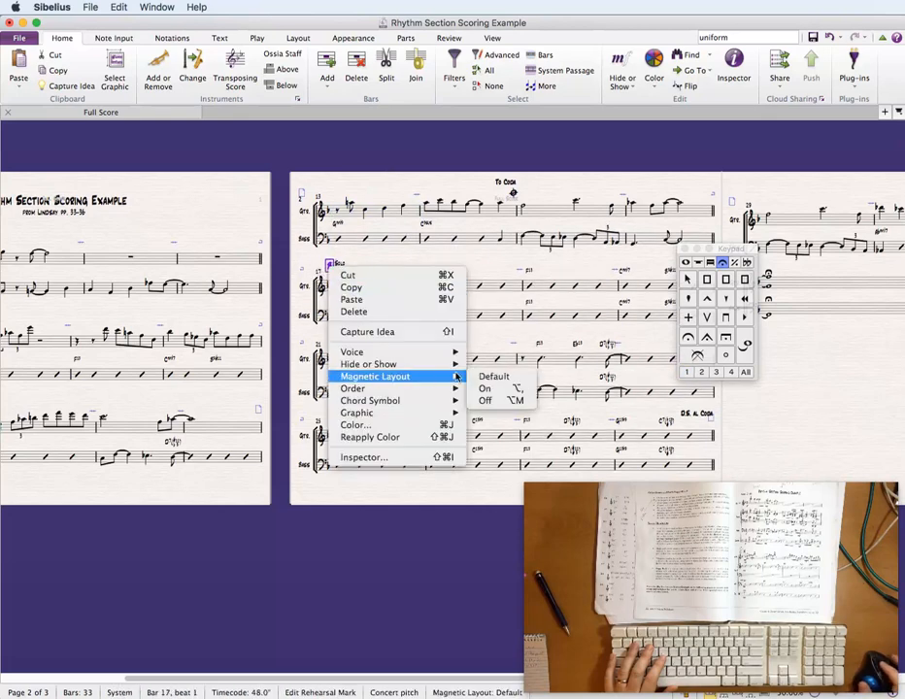
click(489, 400)
click(375, 270)
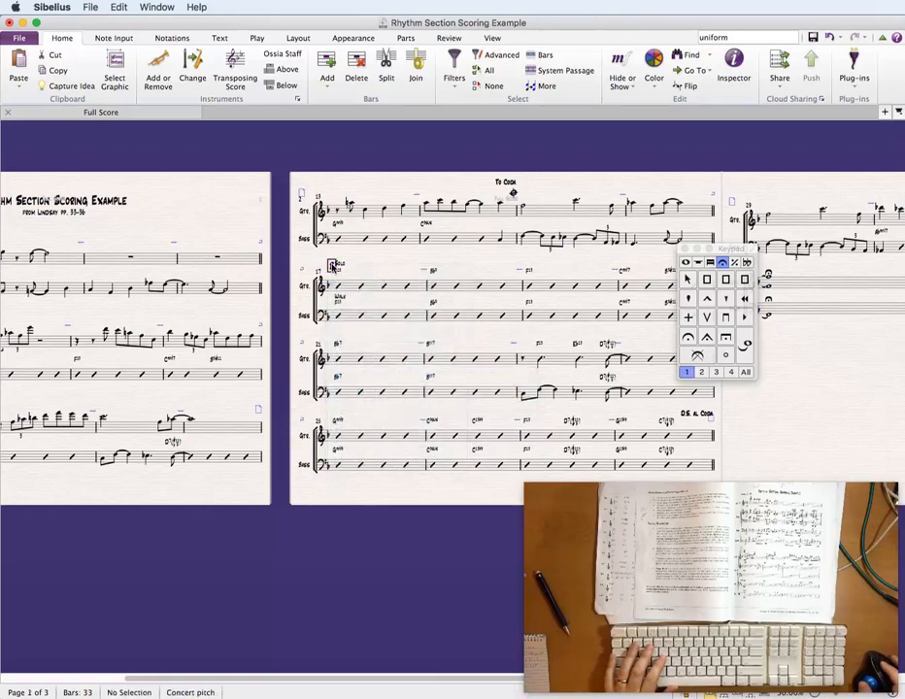
drag(332, 265, 486, 247)
click(372, 270)
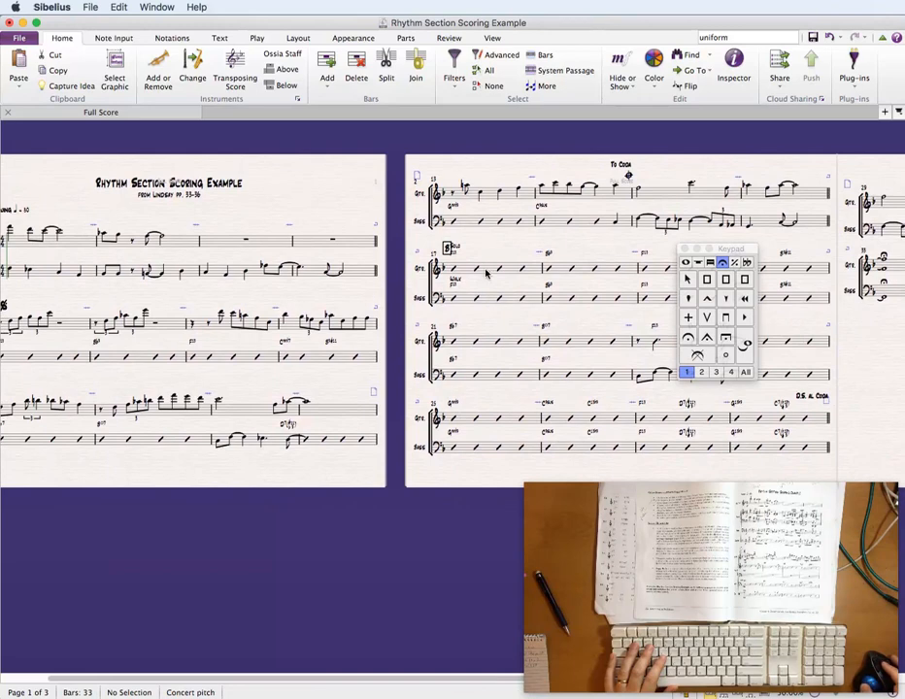
Run the Position Rehearsal Marks plug-in on the current score with guitar bars 5 to 17 selected, processing the active part or score.
click(487, 273)
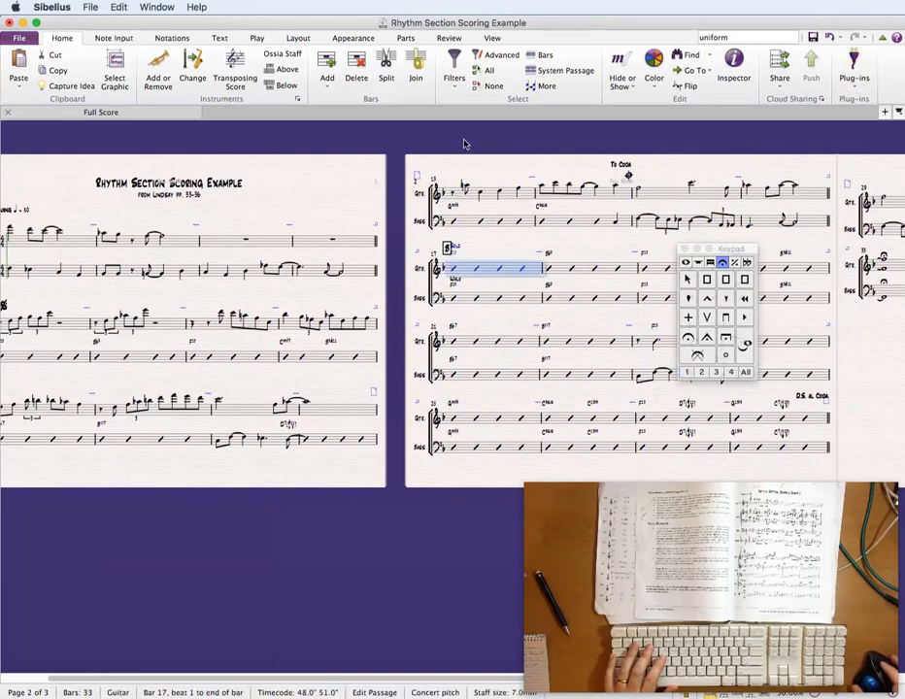
drag(499, 254, 588, 250)
click(576, 263)
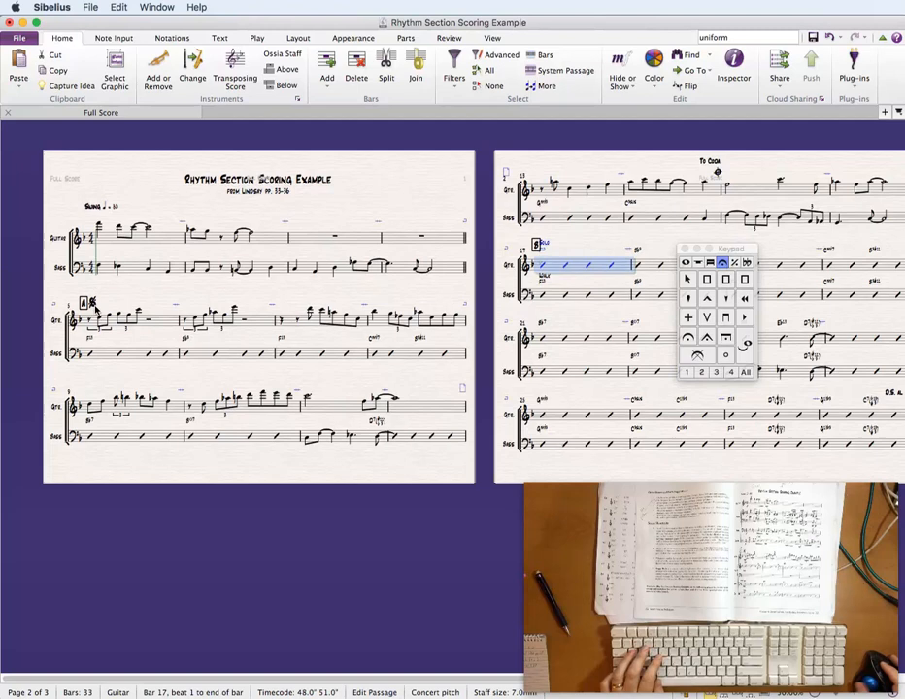
shift+click(163, 322)
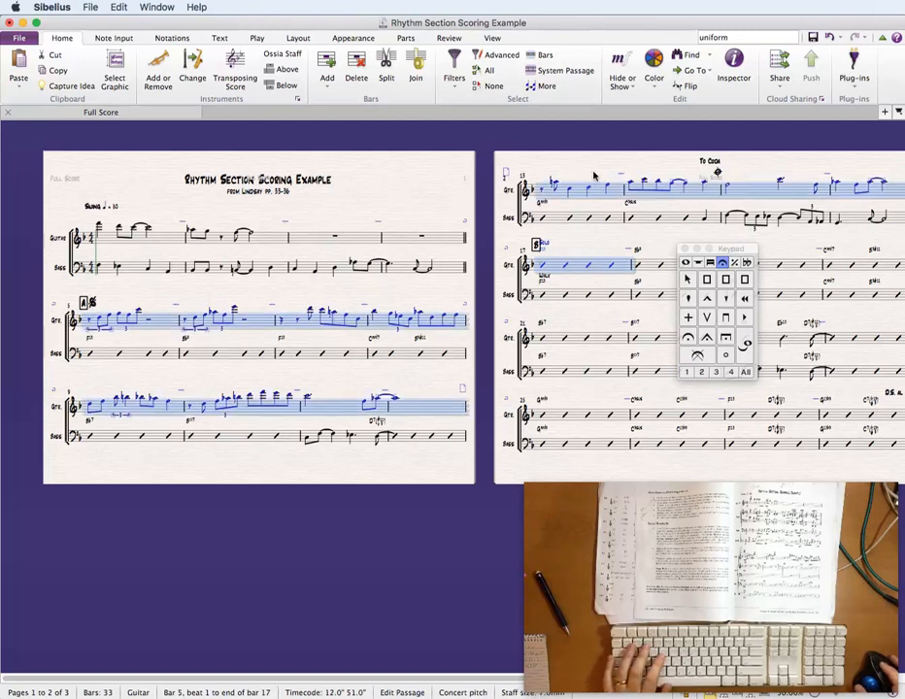
click(741, 36)
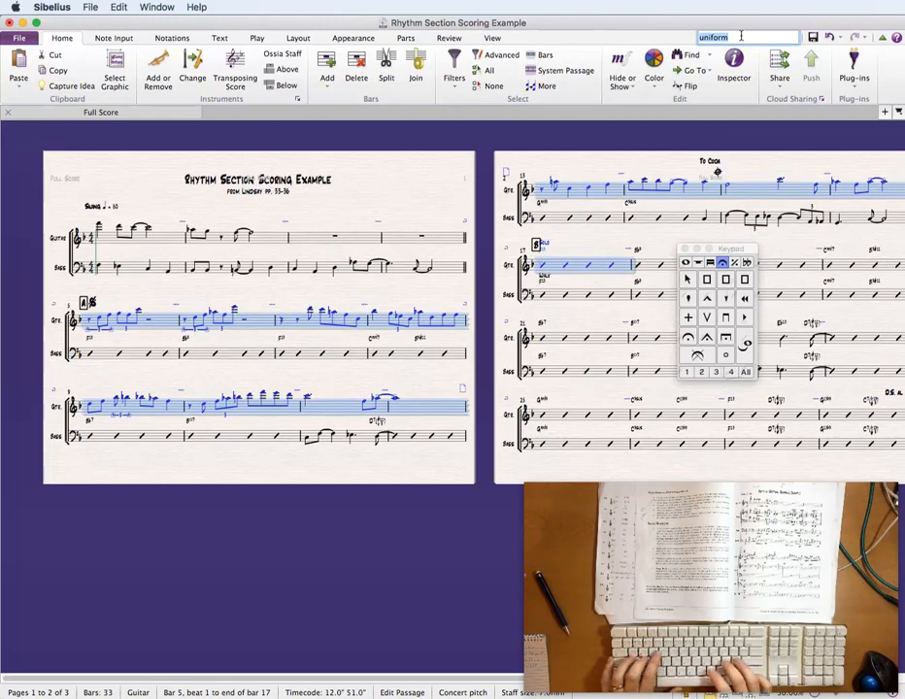
text(rehearsal)
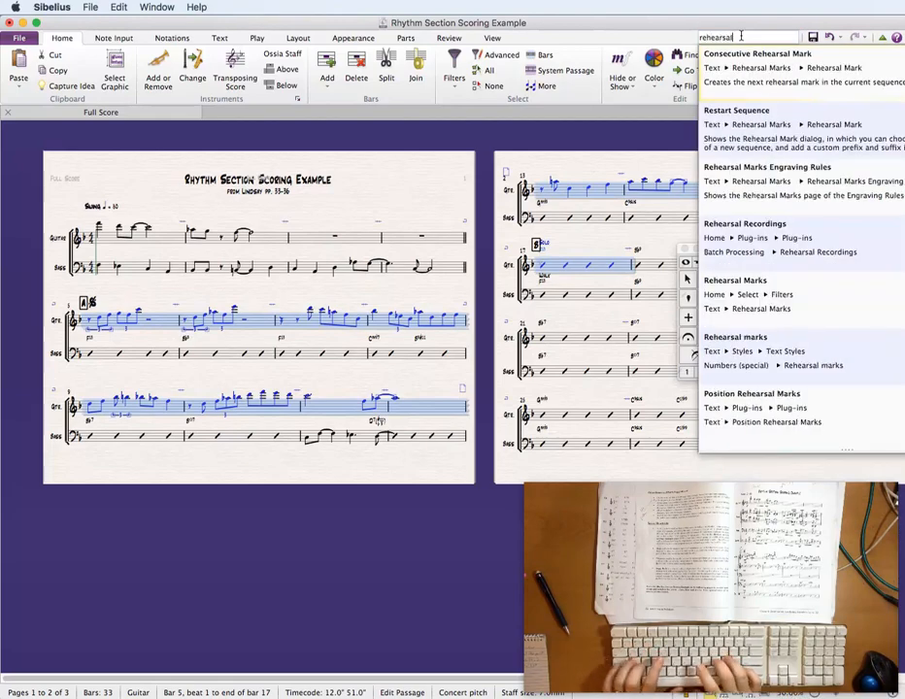
click(754, 412)
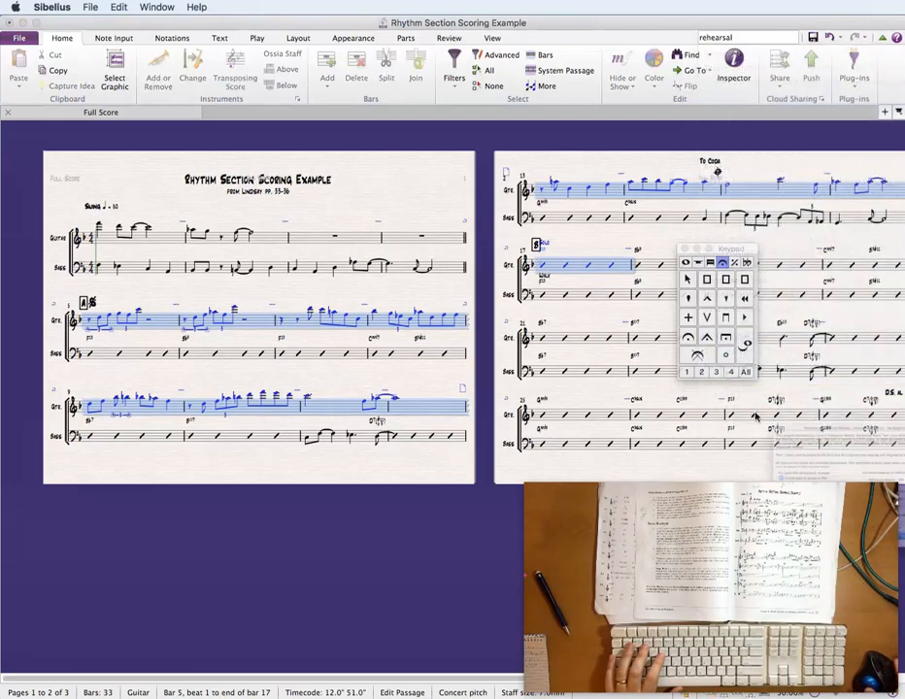
drag(755, 346, 219, 157)
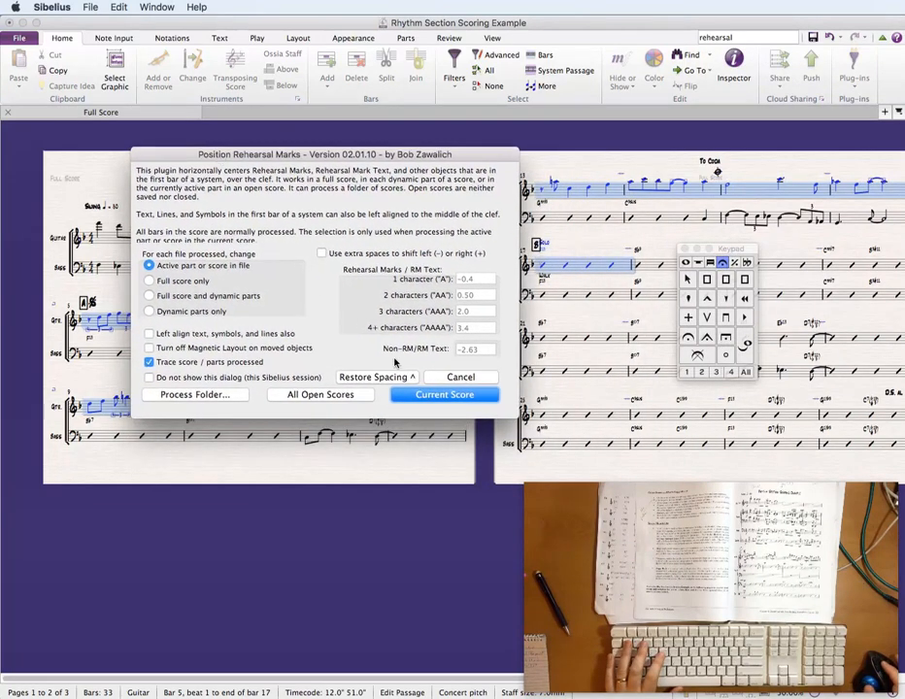
click(418, 397)
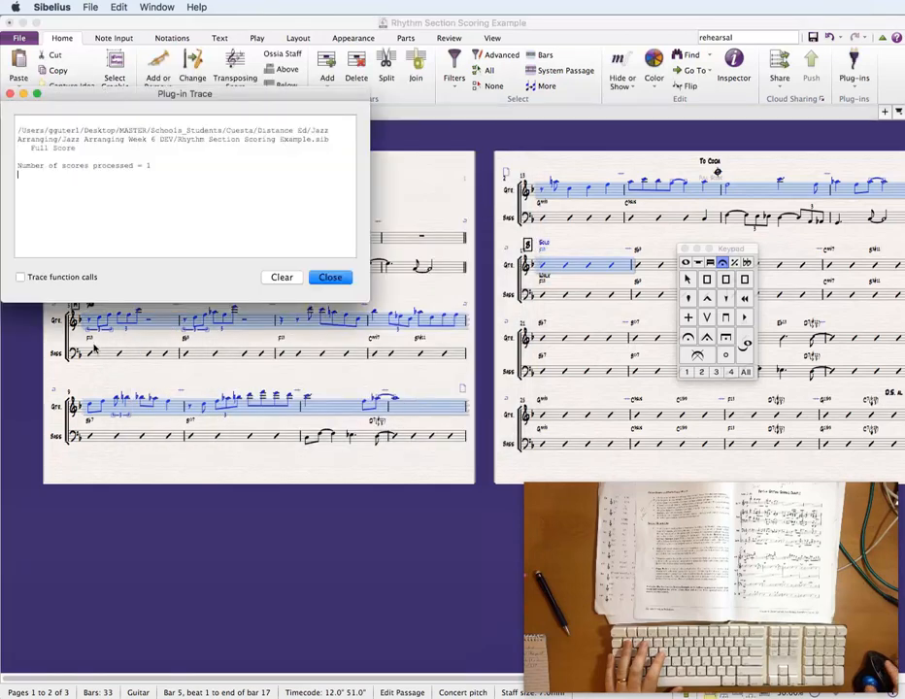
click(329, 277)
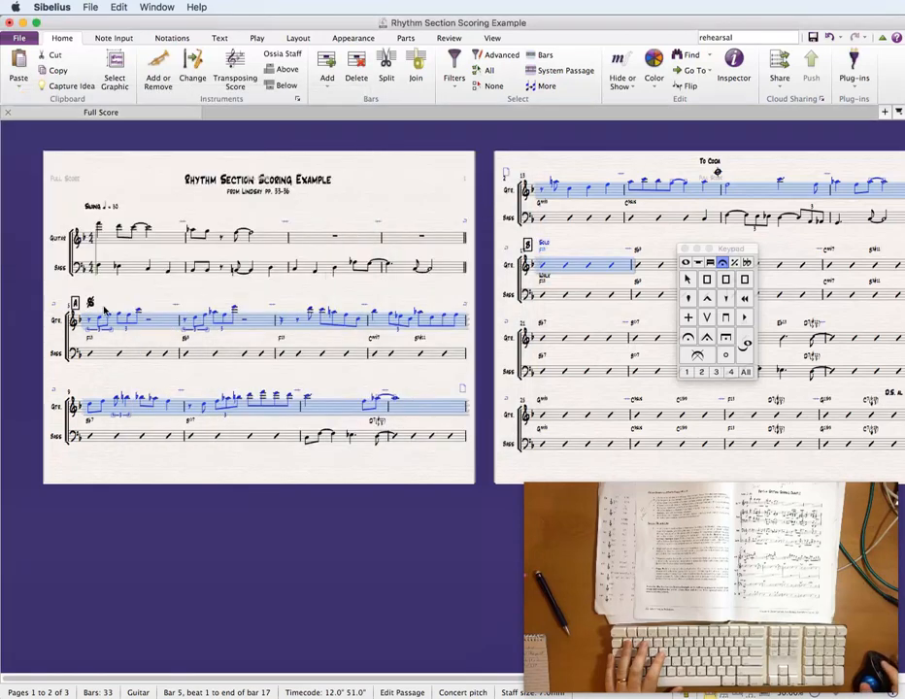
Move rehearsal mark A at bar 5 slightly upwards, clear of the segno sign.
key(Escape)
click(75, 294)
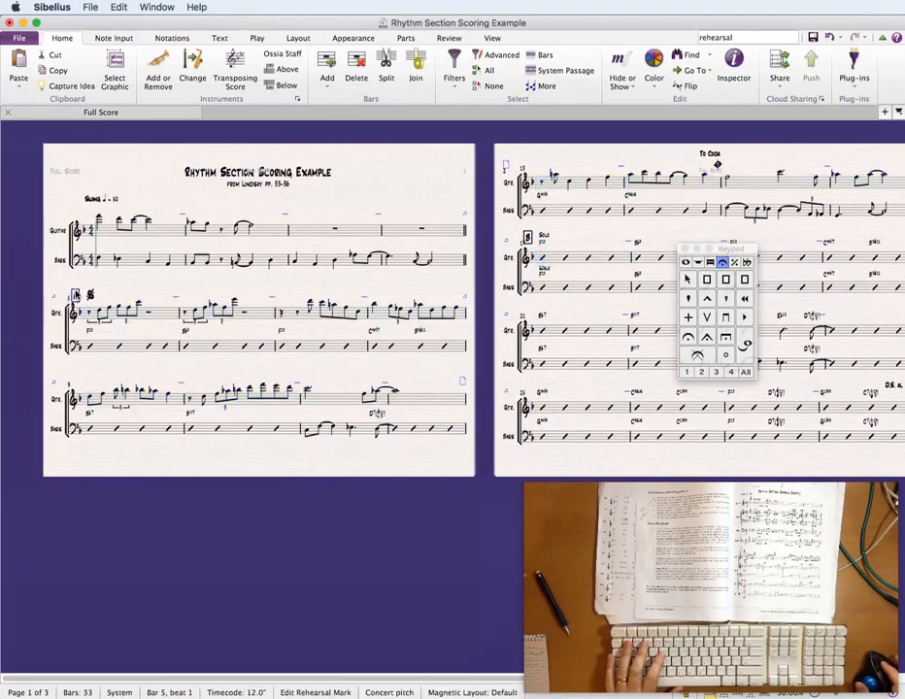
key(super+z)
click(101, 290)
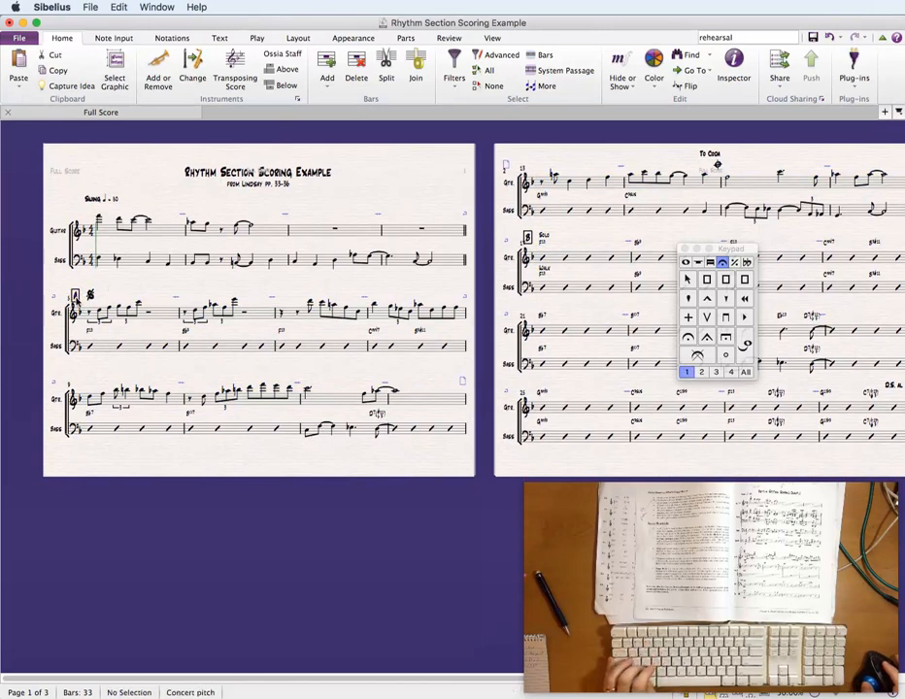
mouse_move(75, 297)
mouse_down()
mouse_move(81, 287)
mouse_move(75, 290)
mouse_up()
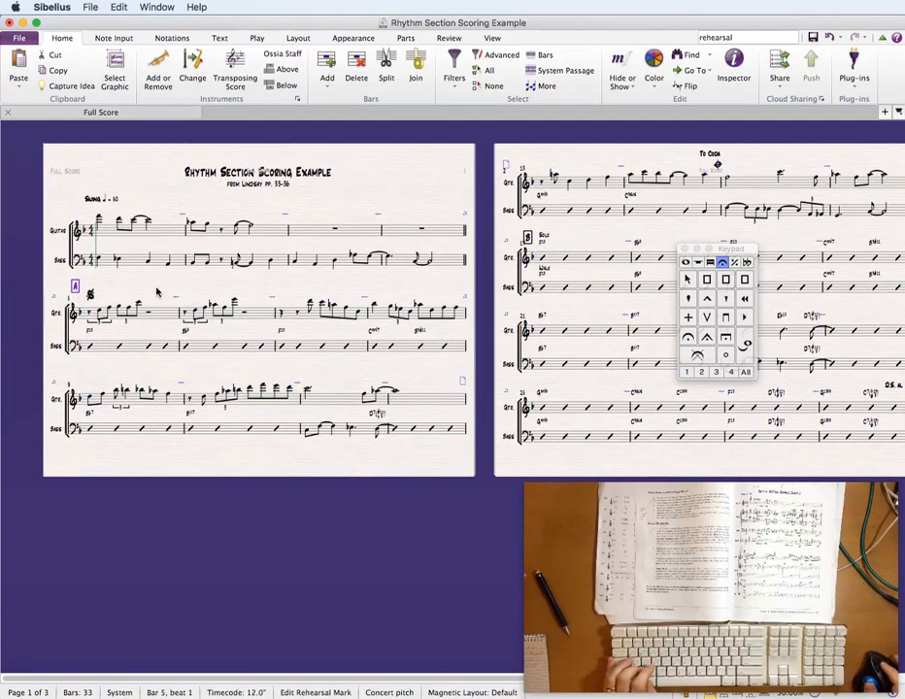
key(Escape)
Move rehearsal mark B beside the "Solo" text on page 2 slightly upwards.
click(528, 236)
drag(530, 232, 529, 226)
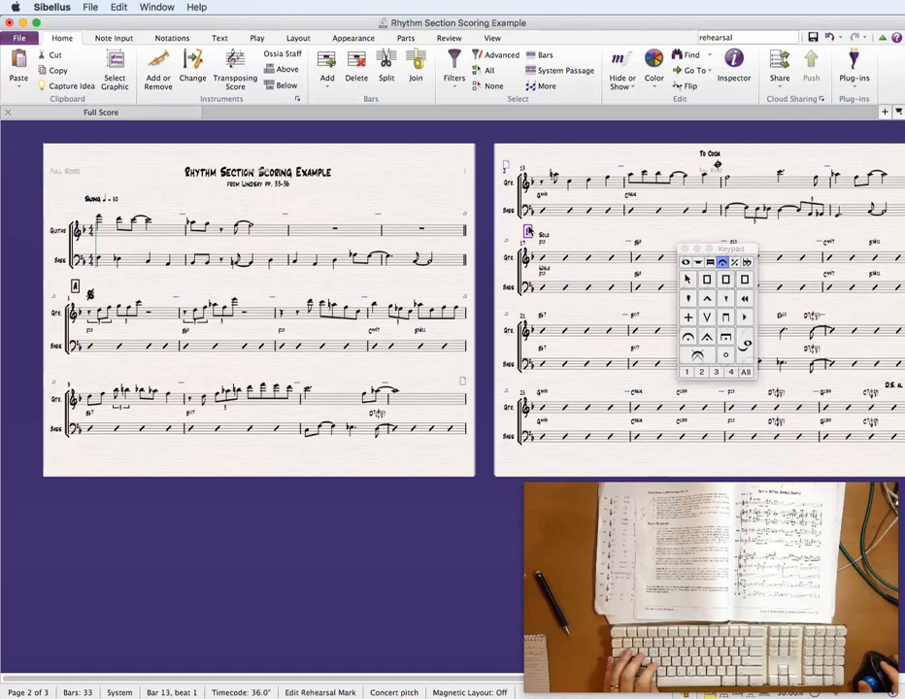
key(Escape)
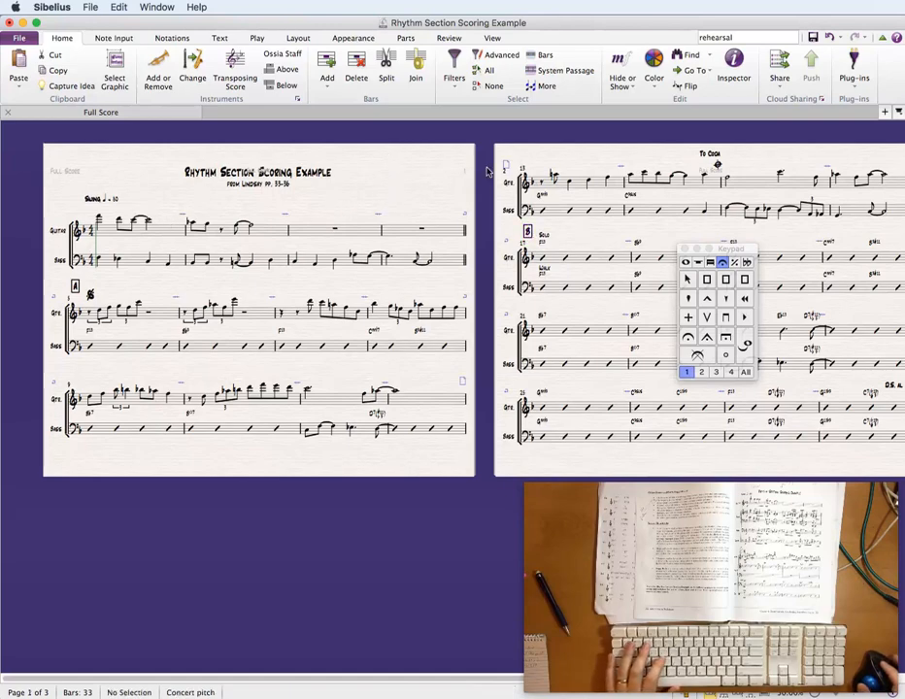
Lower the "To Coda" text and its coda sign at bar 15 slightly, closer to the guitar staff.
drag(579, 160, 260, 164)
scroll(692, 161, right, 5)
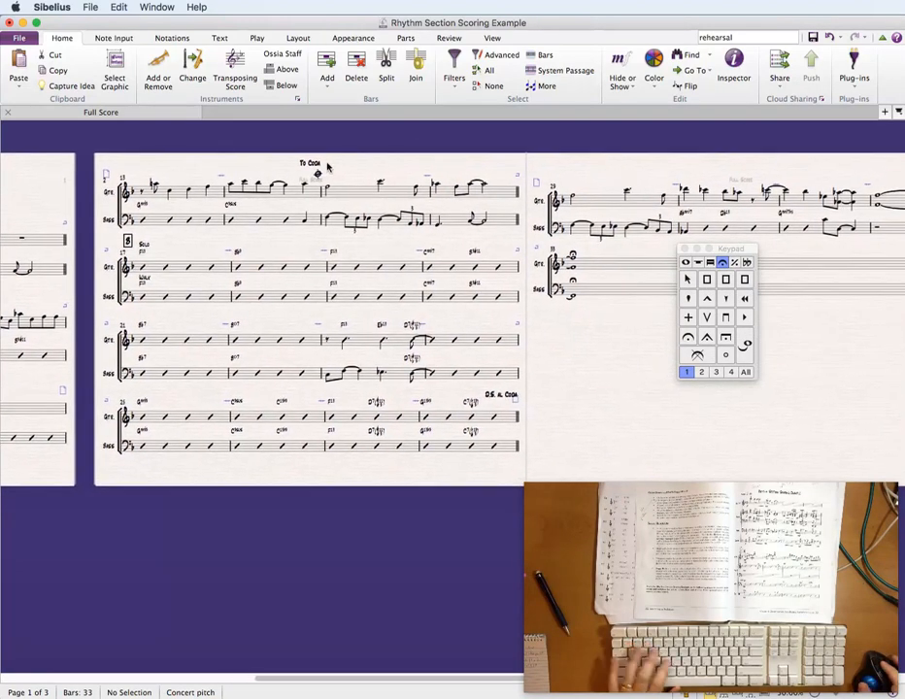
click(312, 166)
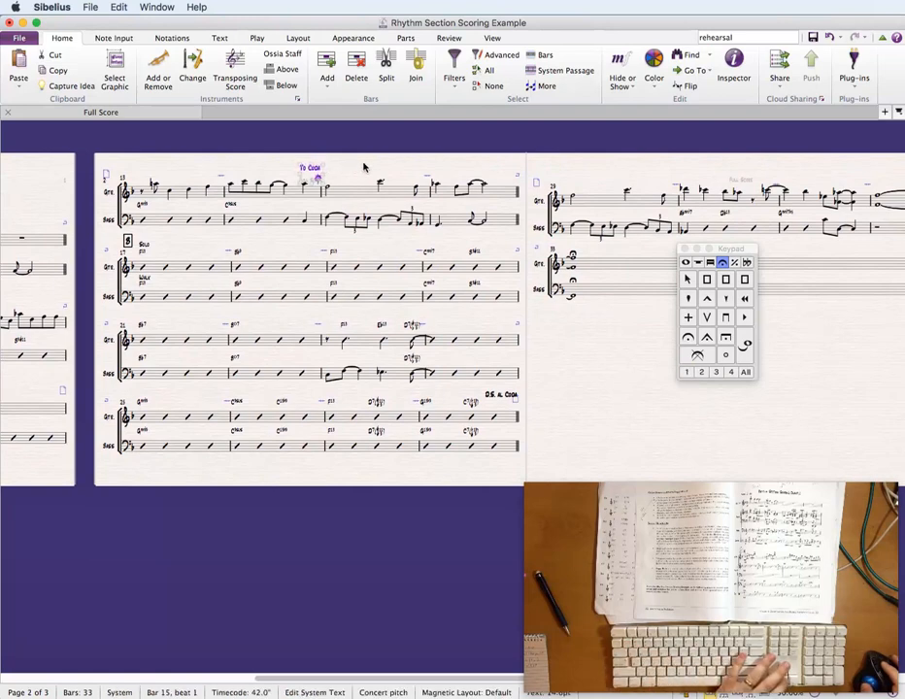
key(Escape)
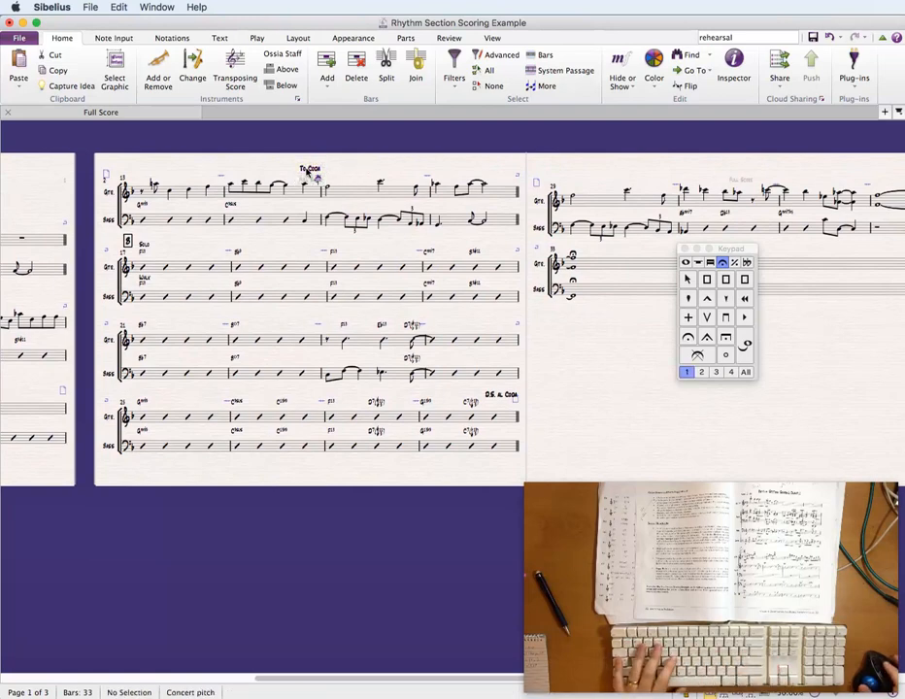
click(308, 171)
click(355, 172)
click(304, 170)
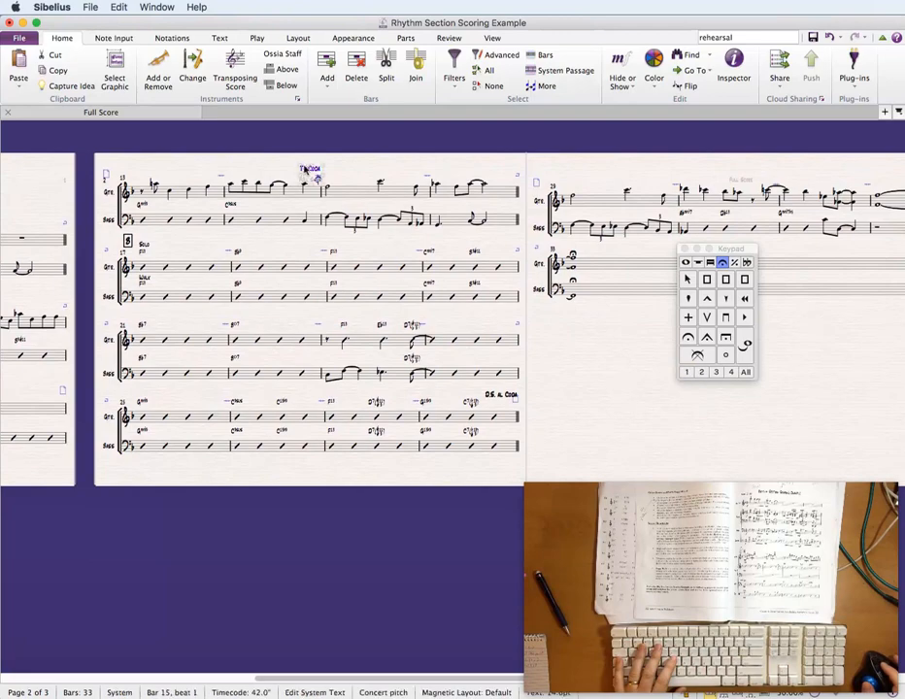
click(345, 169)
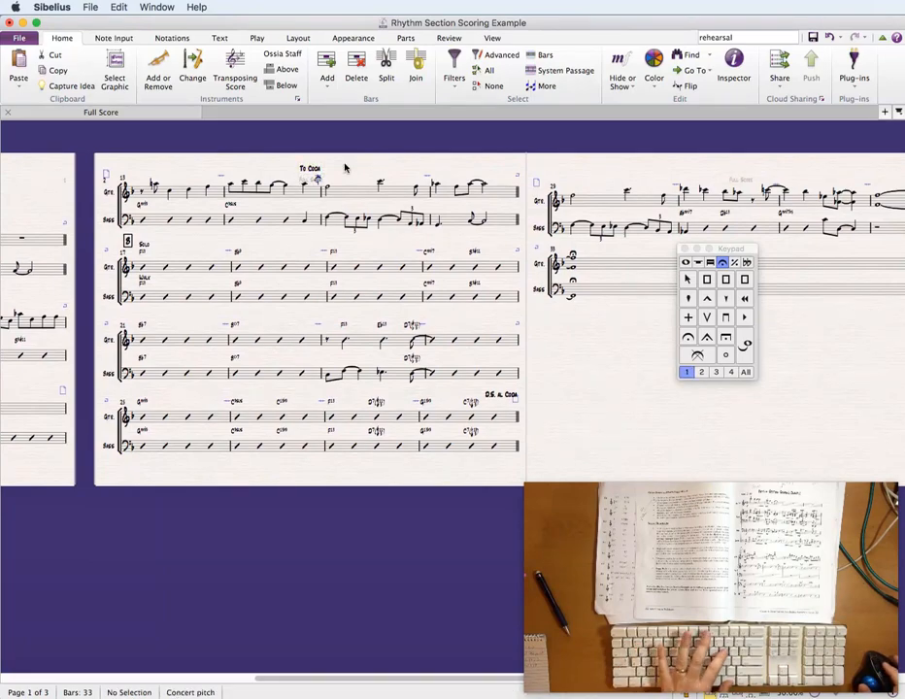
Check the first two pages of the full score in the print preview, without printing.
key(super+p)
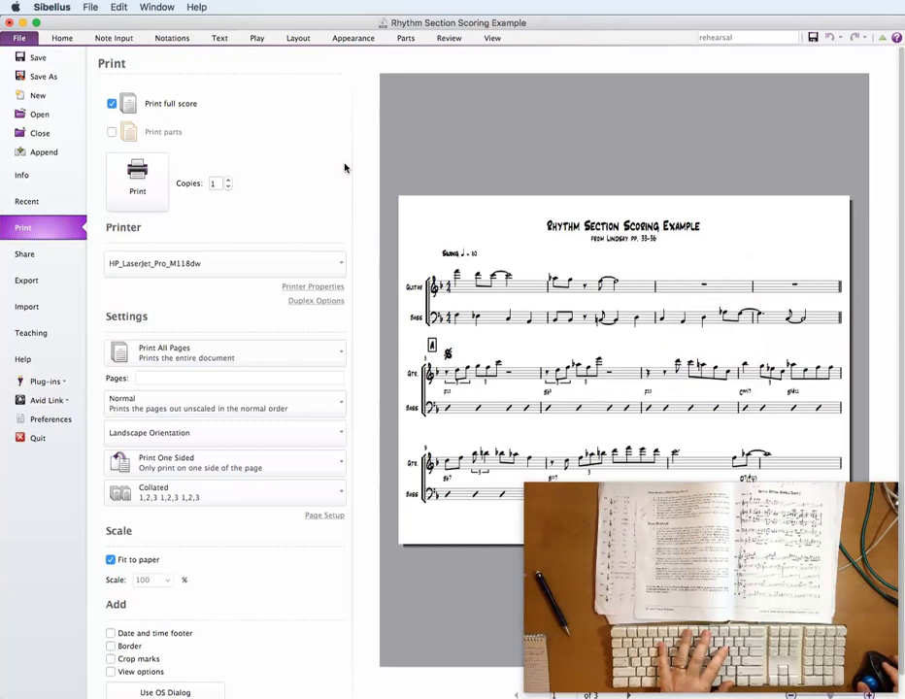
click(629, 696)
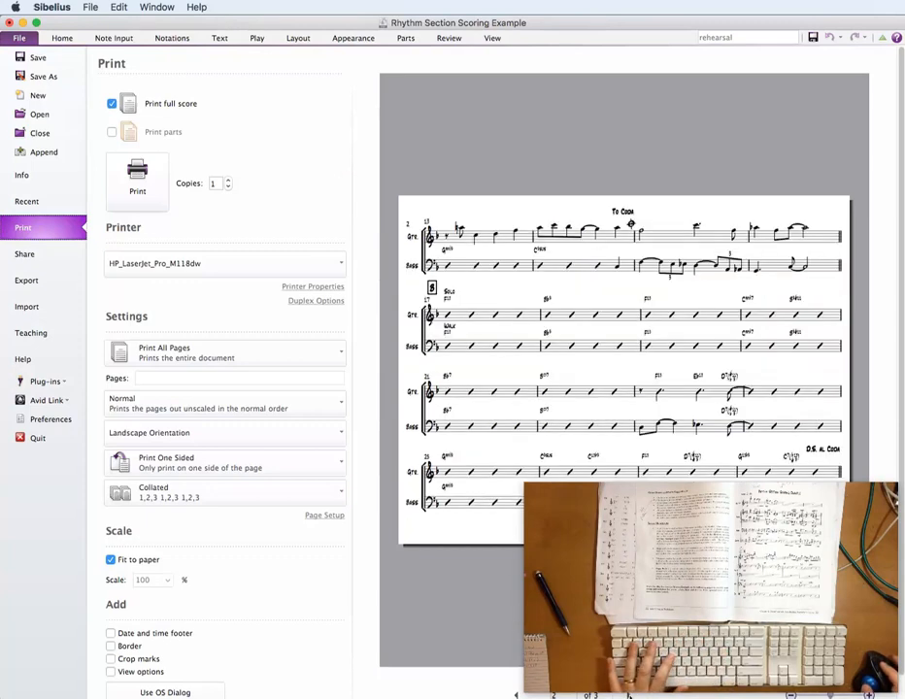
key(Escape)
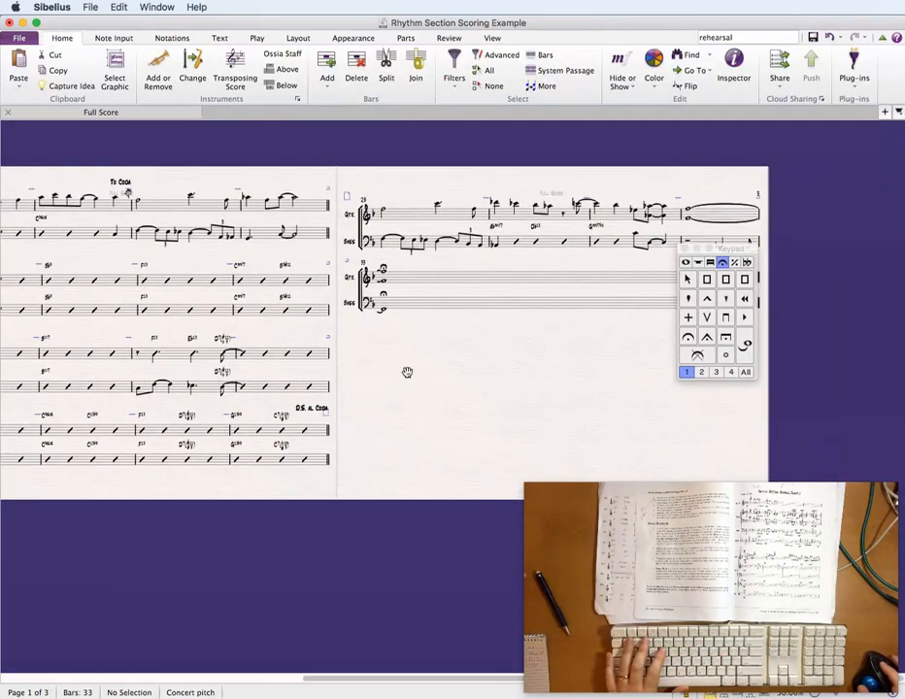
Shorten the last system at bar 33 by bringing its final barline in line with the end of bar 29 above.
drag(407, 372, 339, 299)
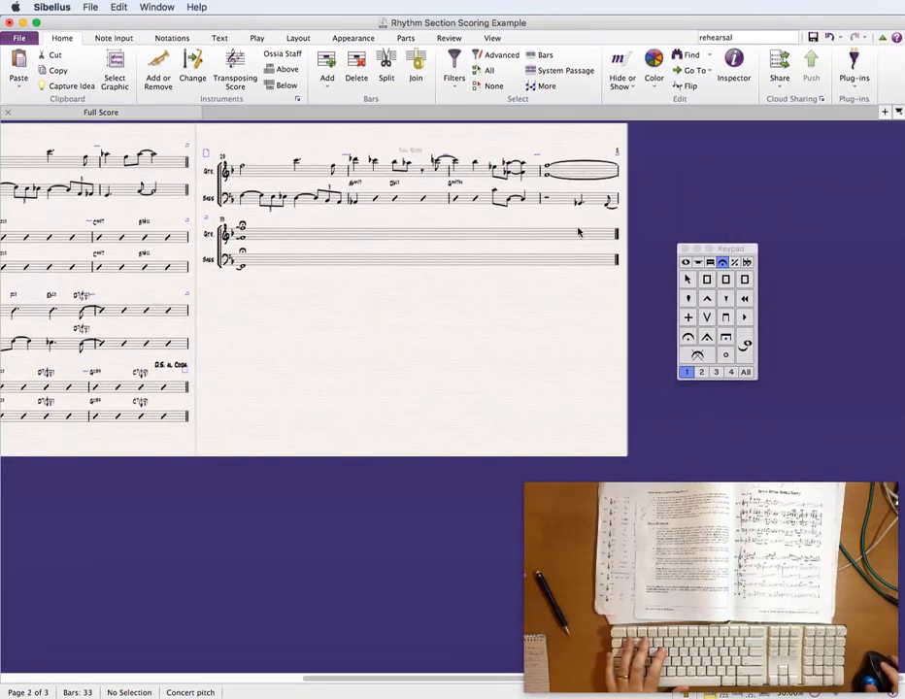
click(619, 235)
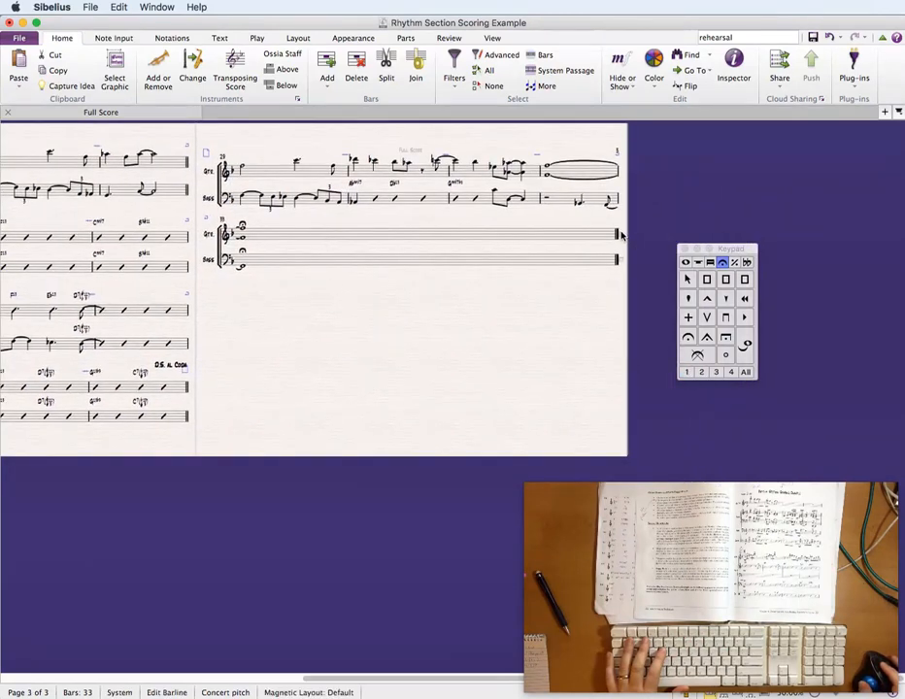
drag(621, 235, 350, 233)
key(Escape)
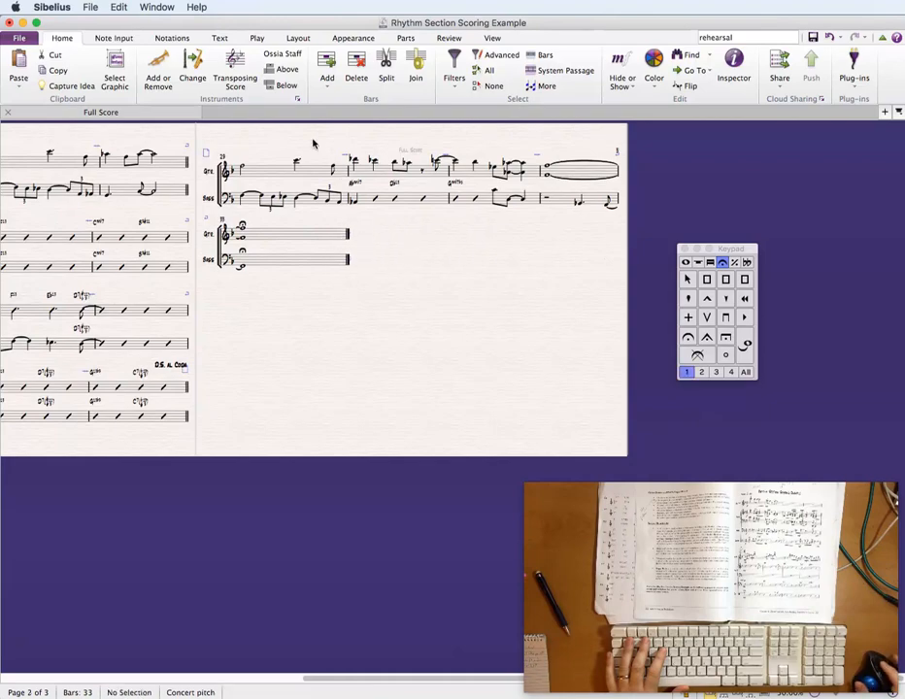
Open the Guitar part of the score.
drag(313, 141, 857, 193)
drag(348, 157, 536, 157)
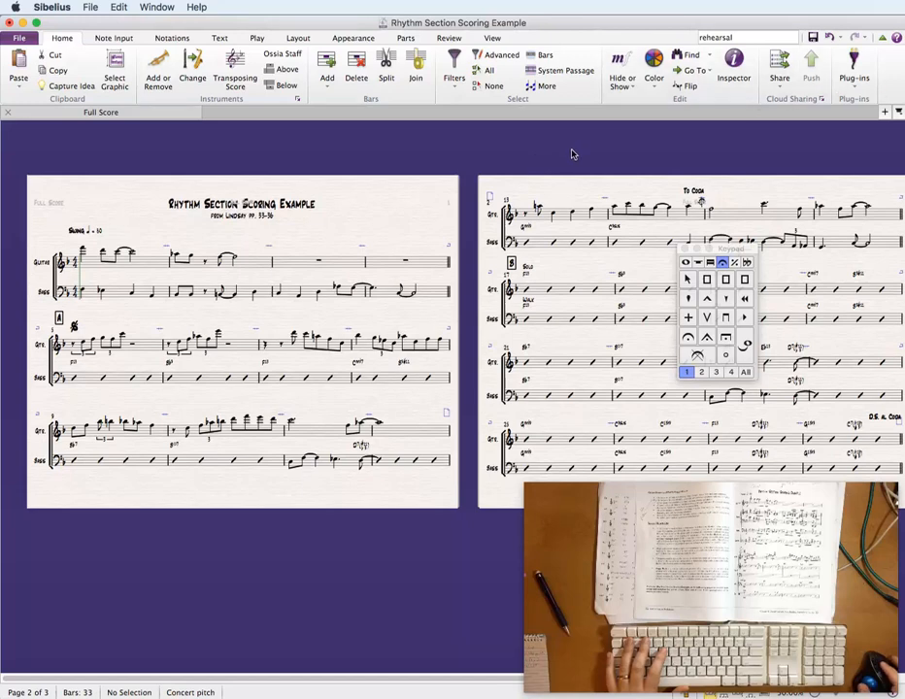
click(885, 115)
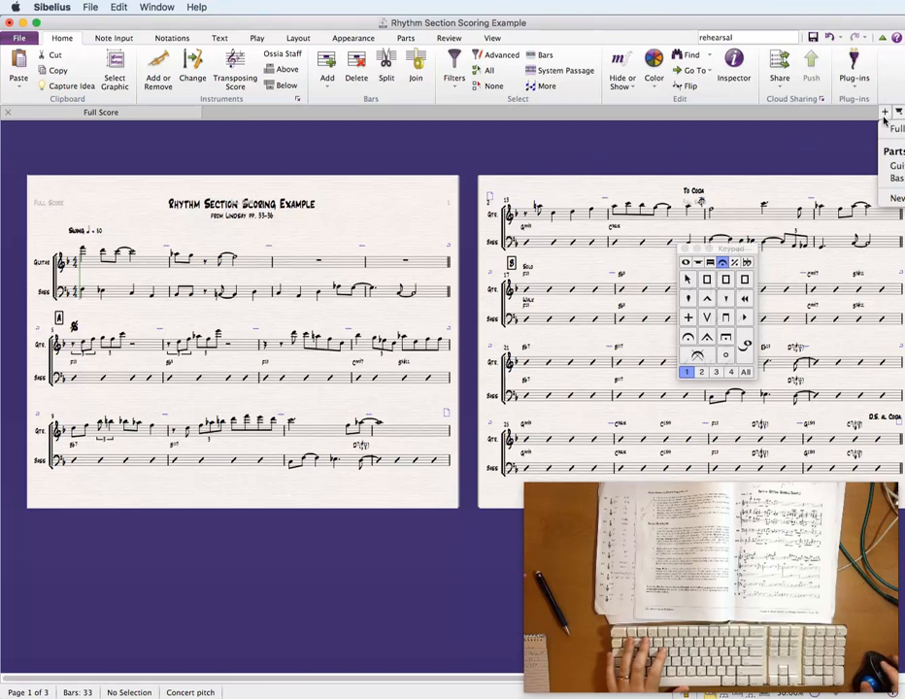
click(889, 167)
key(super+minus)
key(super+minus)
key(super+minus)
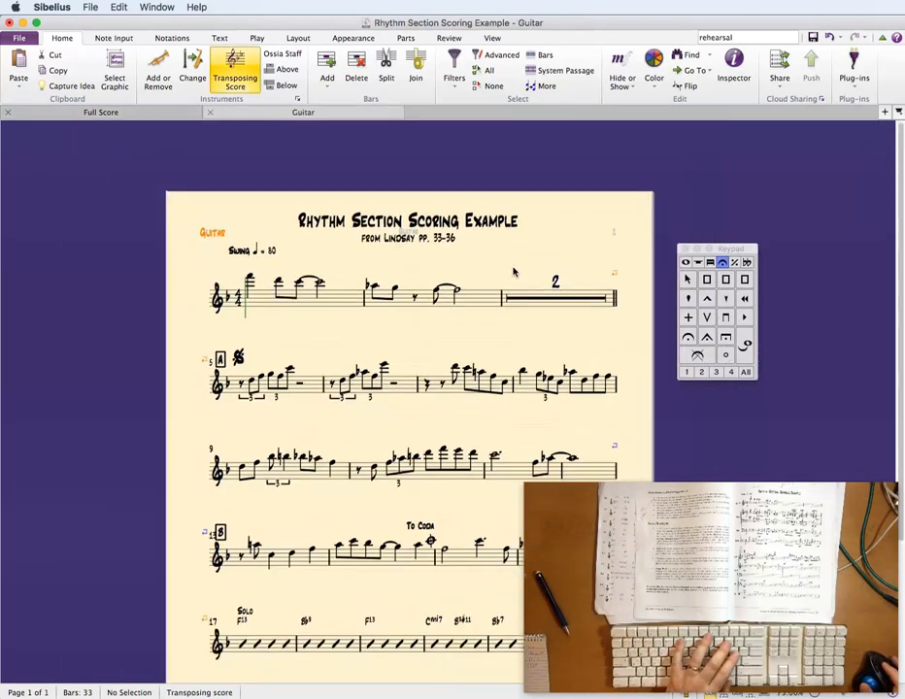
drag(506, 368, 393, 262)
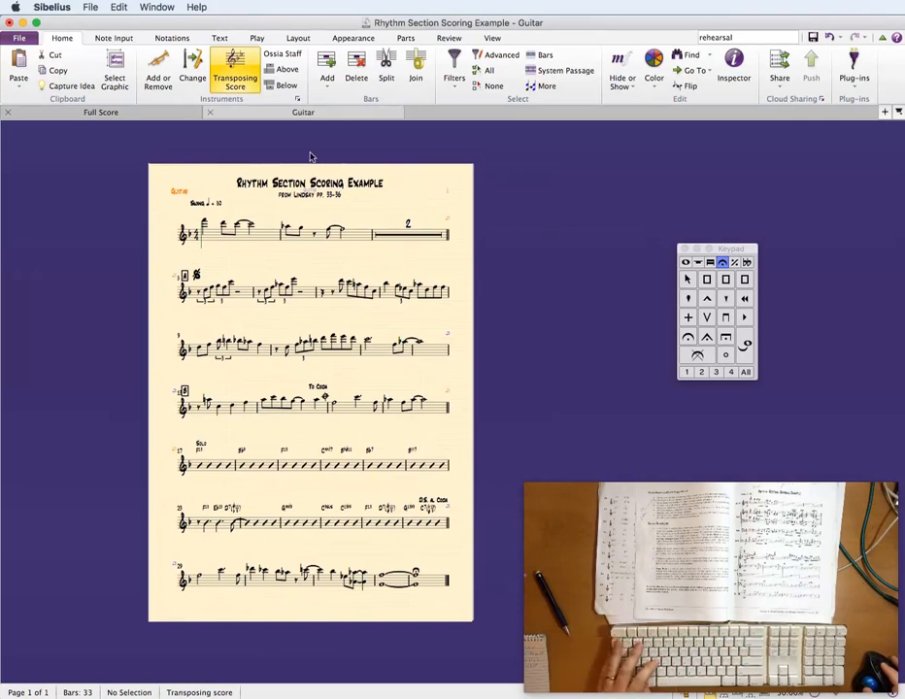
Set the Guitar part's page size to Letter in portrait orientation in Document Setup.
click(315, 39)
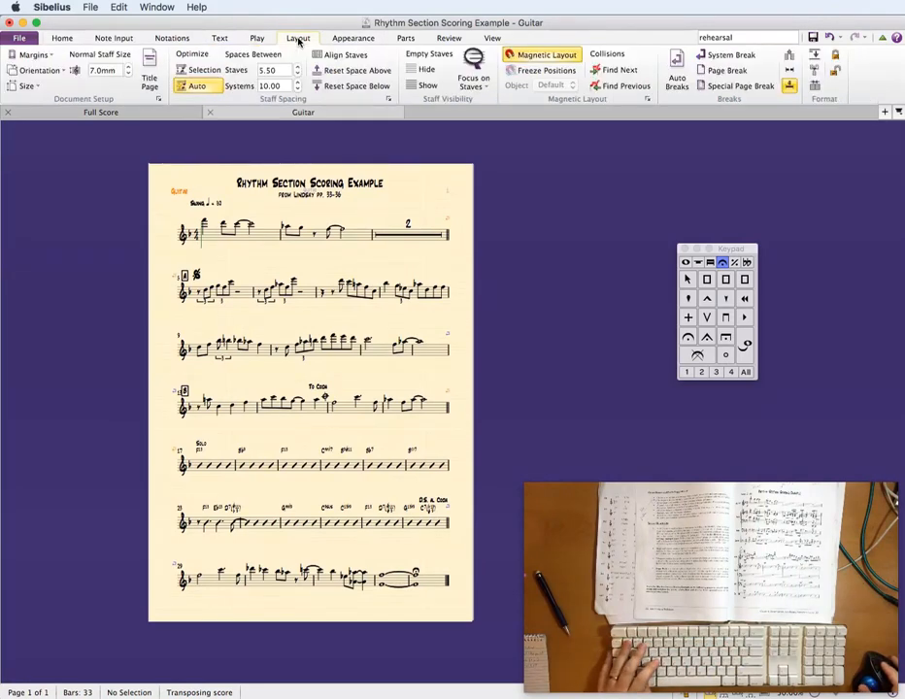
click(158, 101)
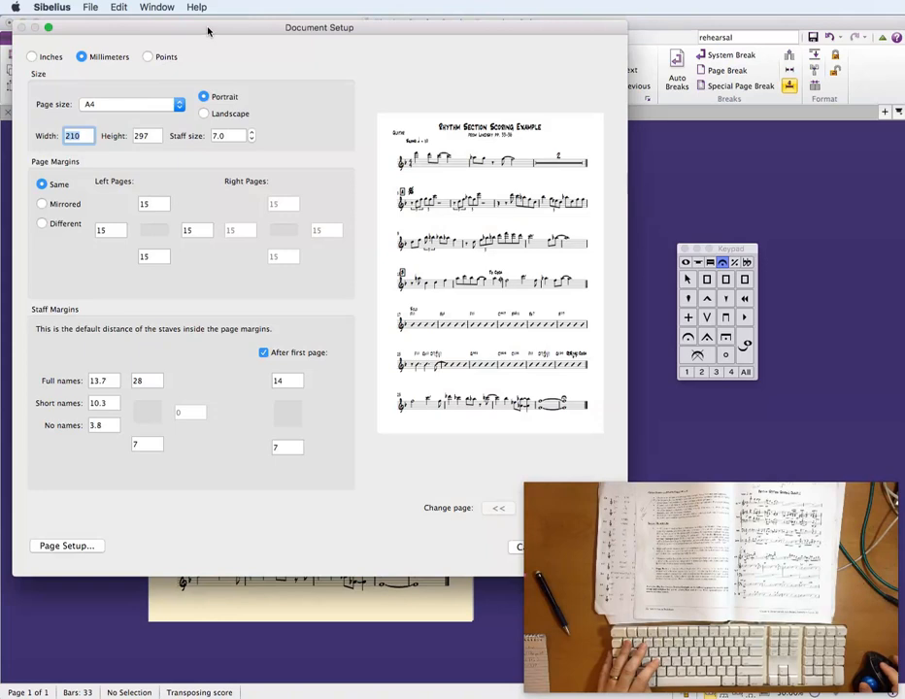
click(132, 104)
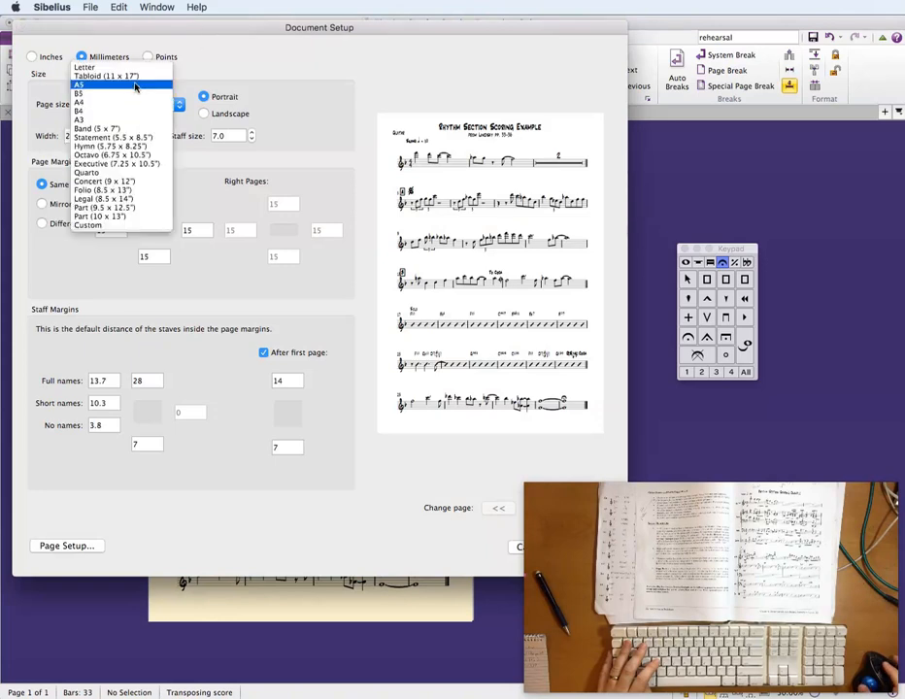
click(139, 70)
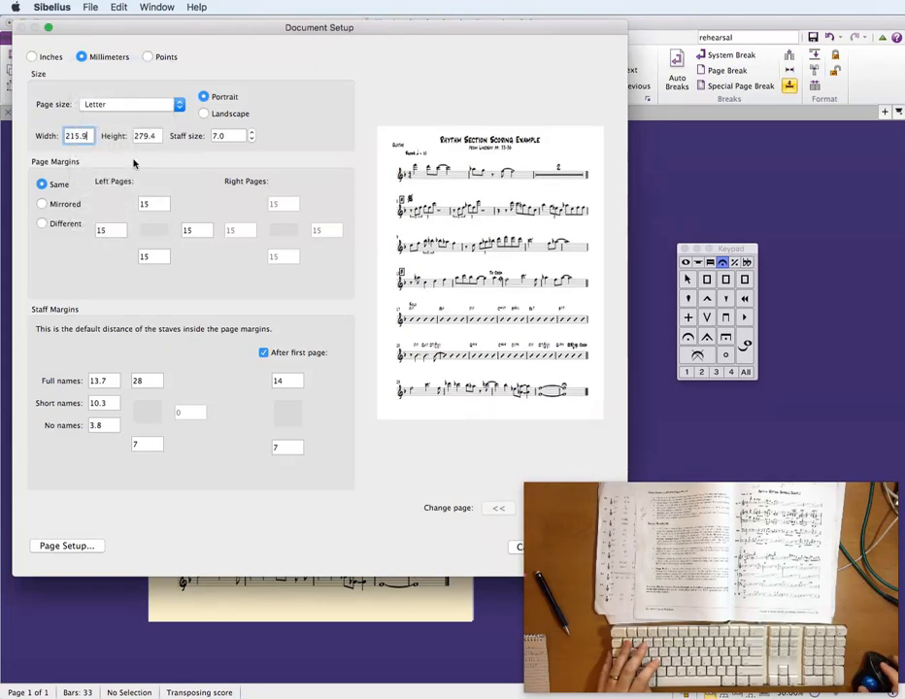
click(204, 113)
click(204, 97)
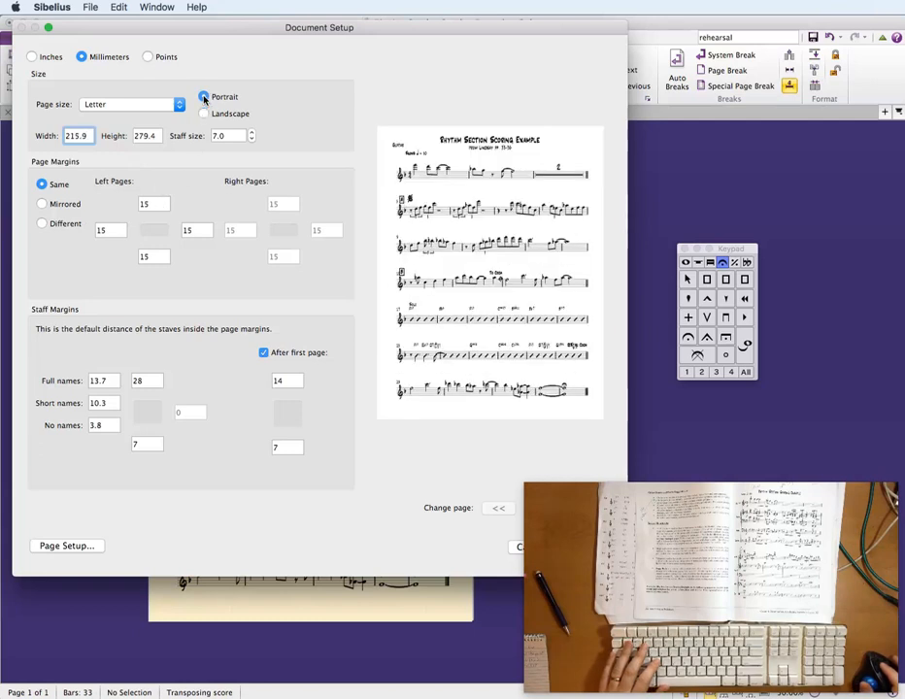
Set the Guitar part's left and right page margins to 5 mm and apply the document setup.
click(105, 229)
double_click(105, 229)
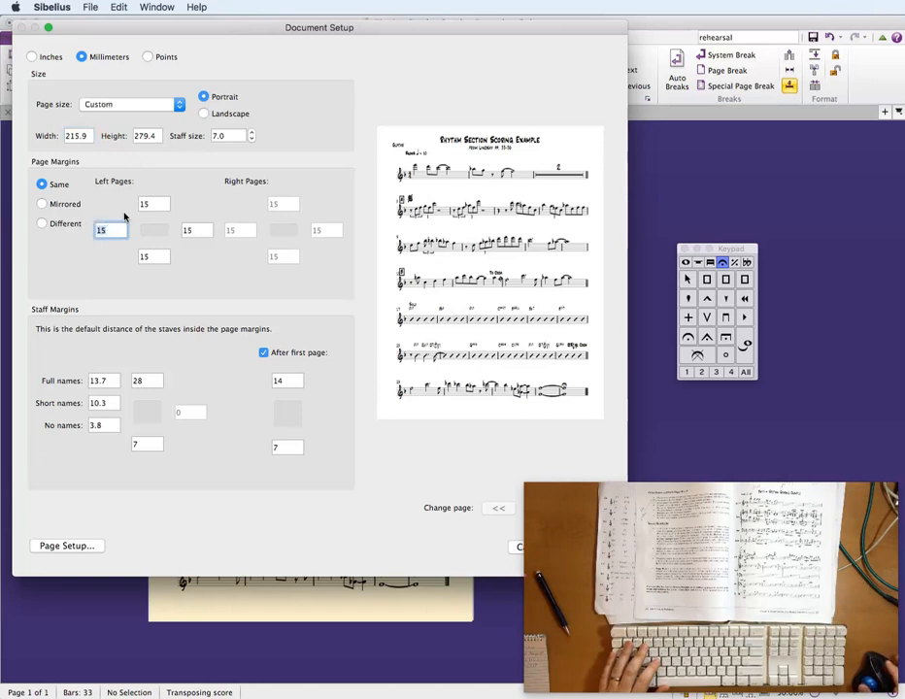
text(5)
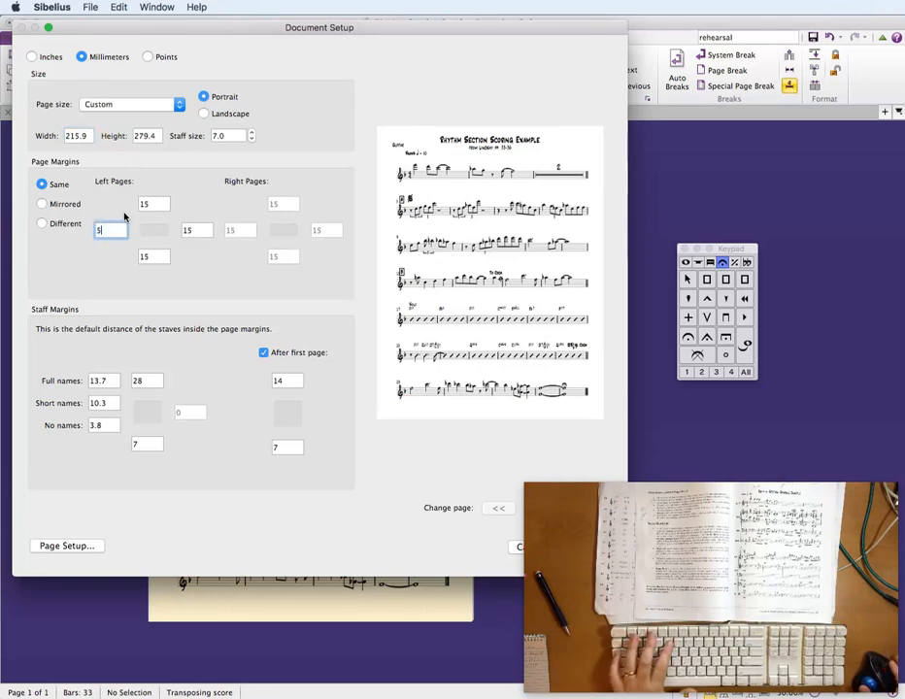
double_click(200, 232)
text(5)
key(Tab)
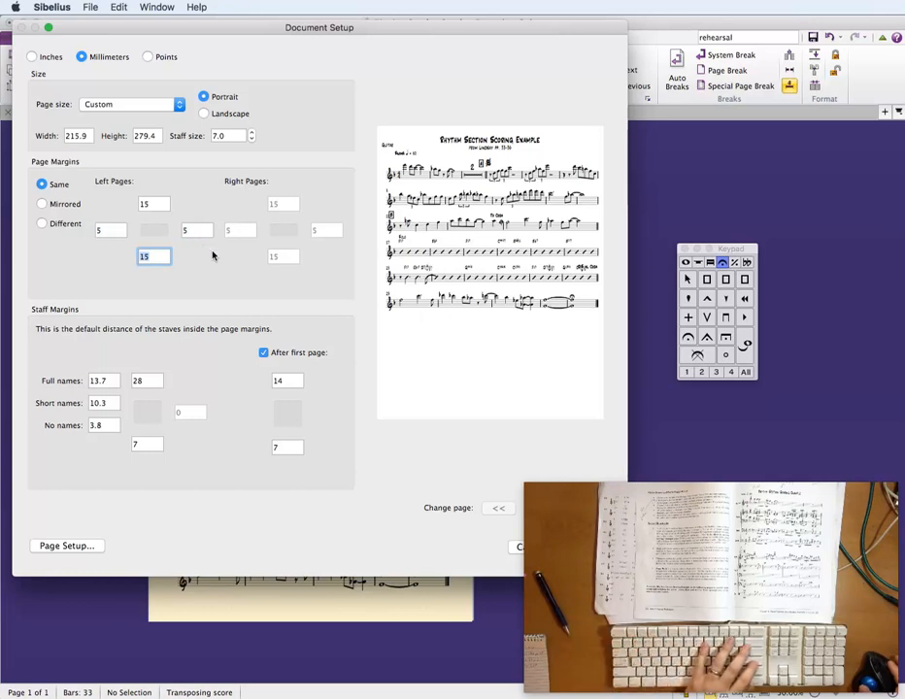
key(Return)
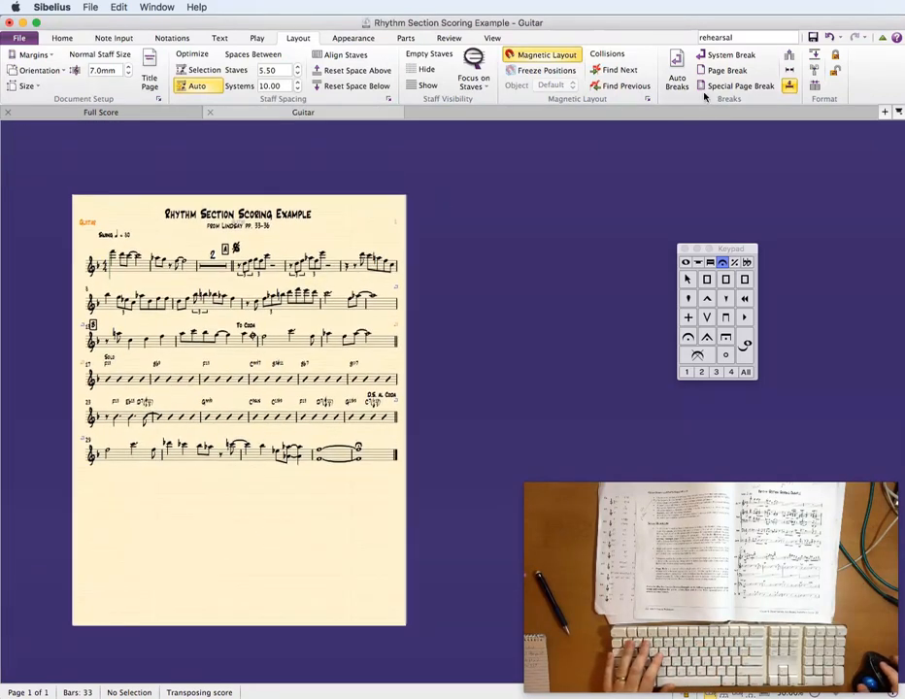
Run Make Layout Uniform on the Guitar part with 4 bars per system and 9 systems on the first page.
click(730, 39)
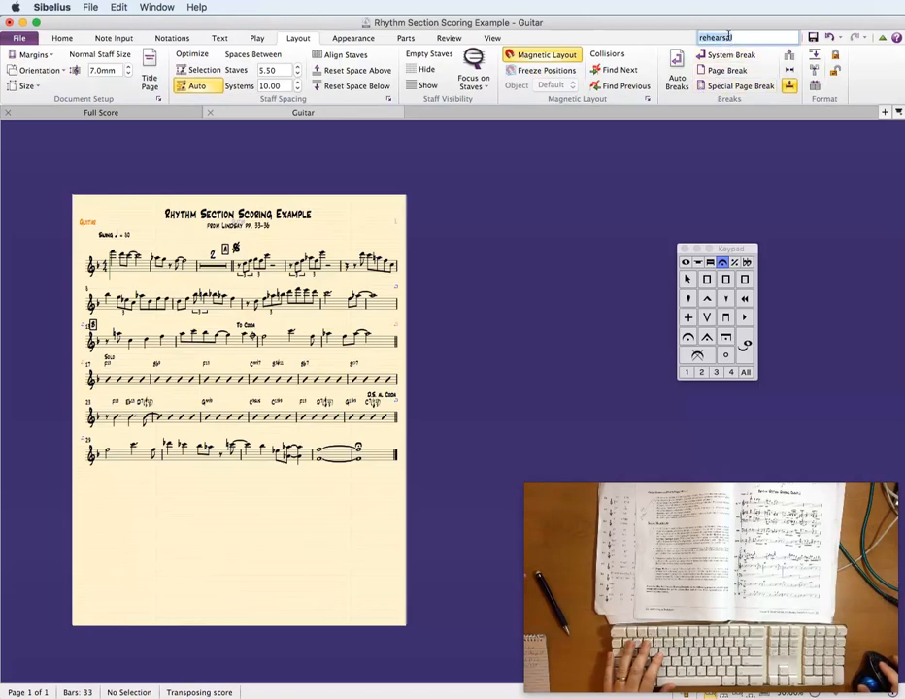
text(uniform)
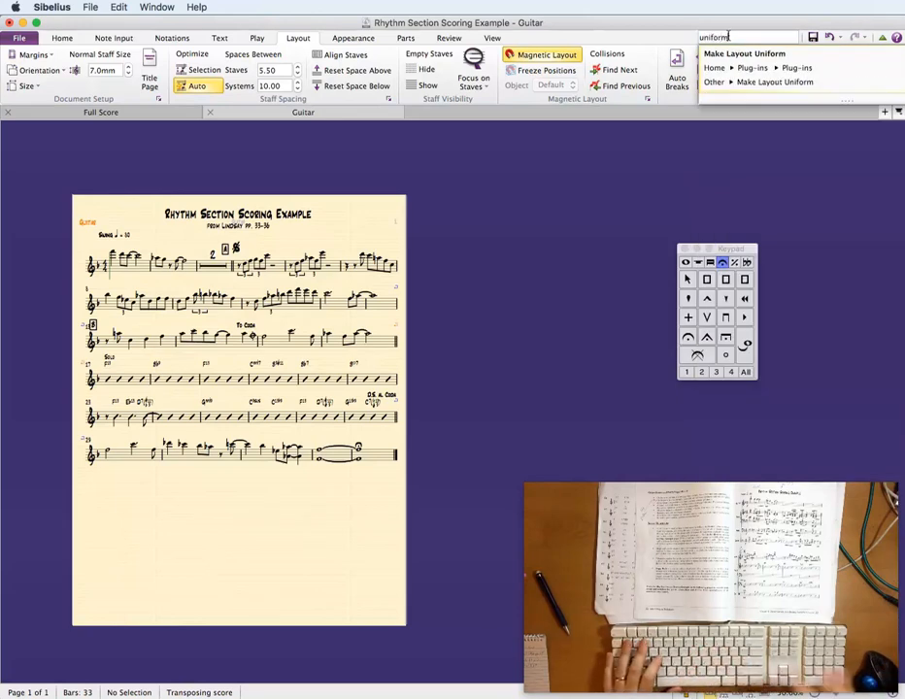
click(740, 82)
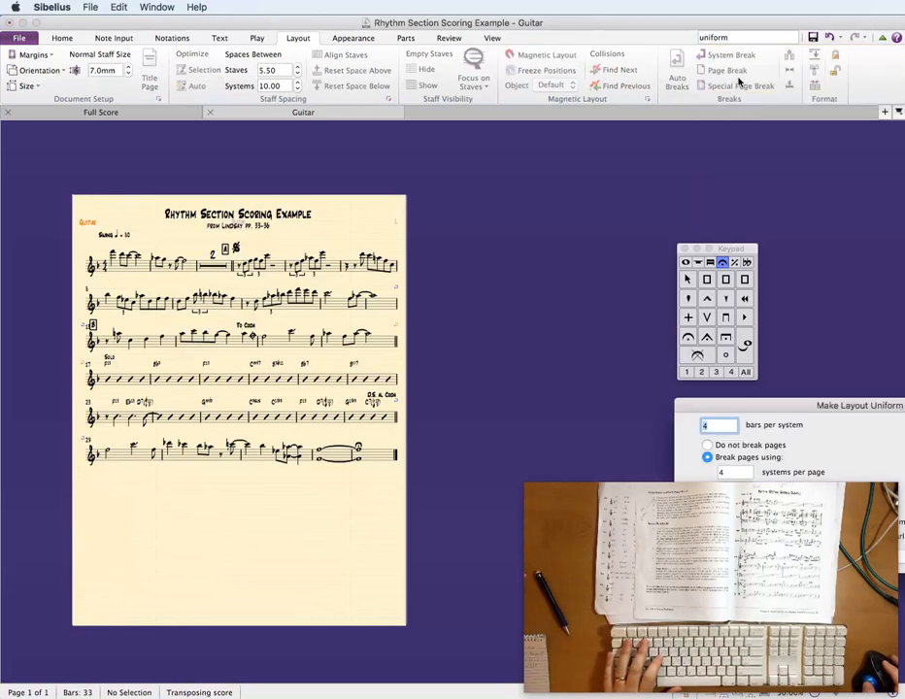
drag(804, 406, 335, 186)
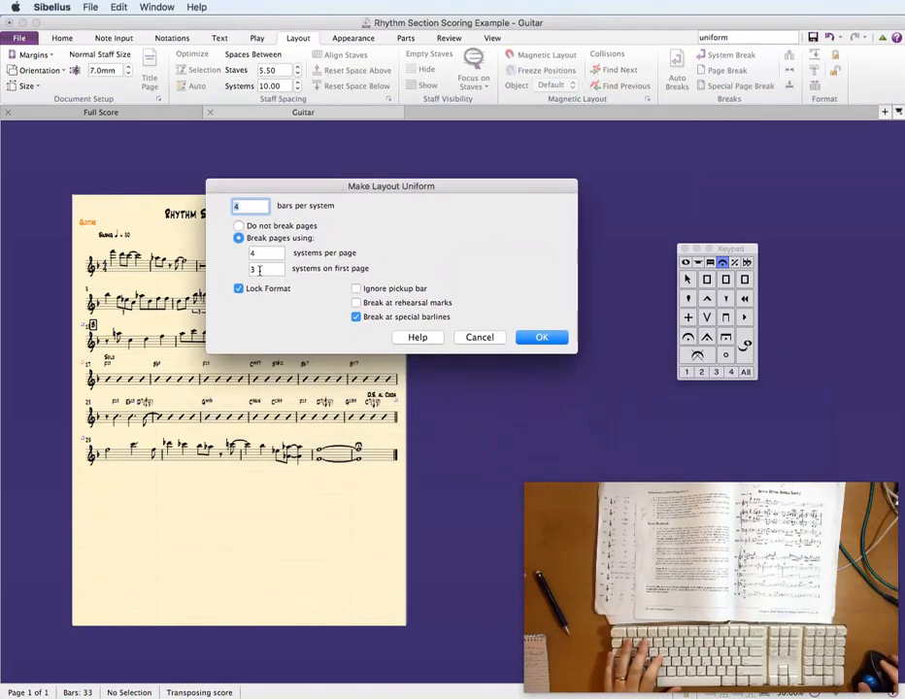
double_click(259, 270)
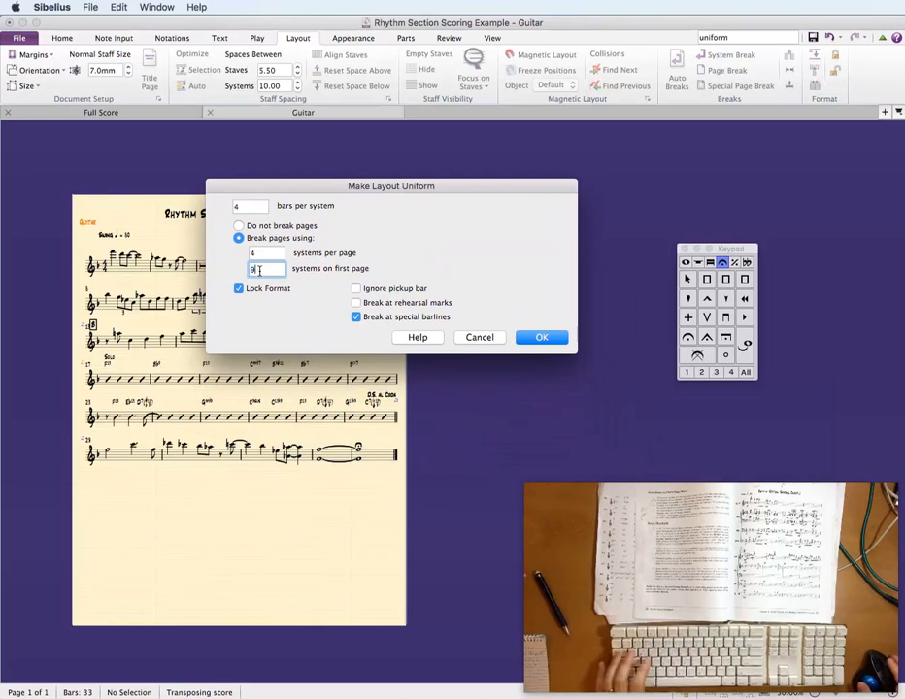
text(9)
drag(278, 188, 320, 76)
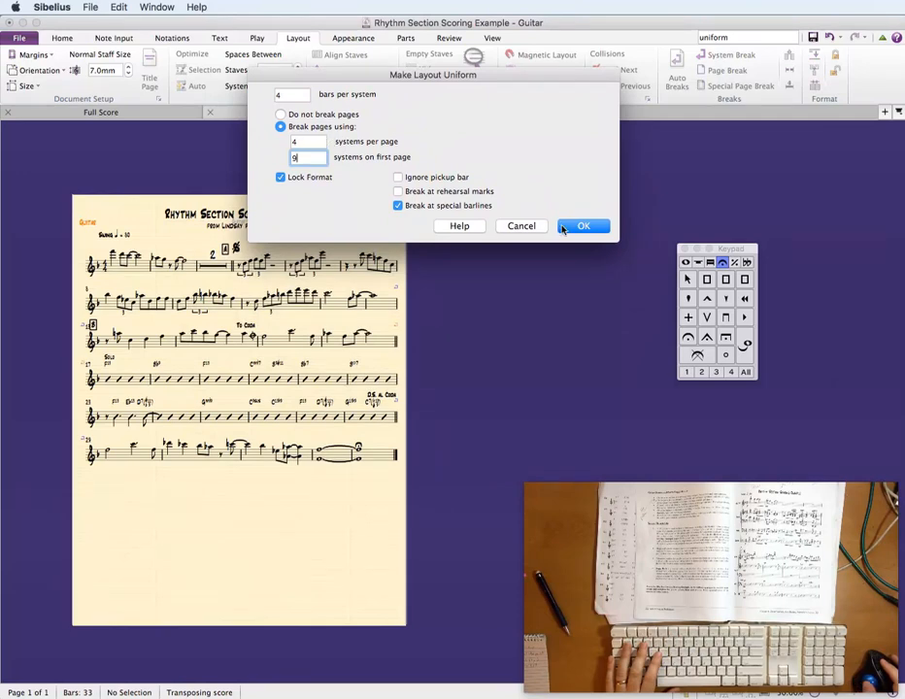
key(Return)
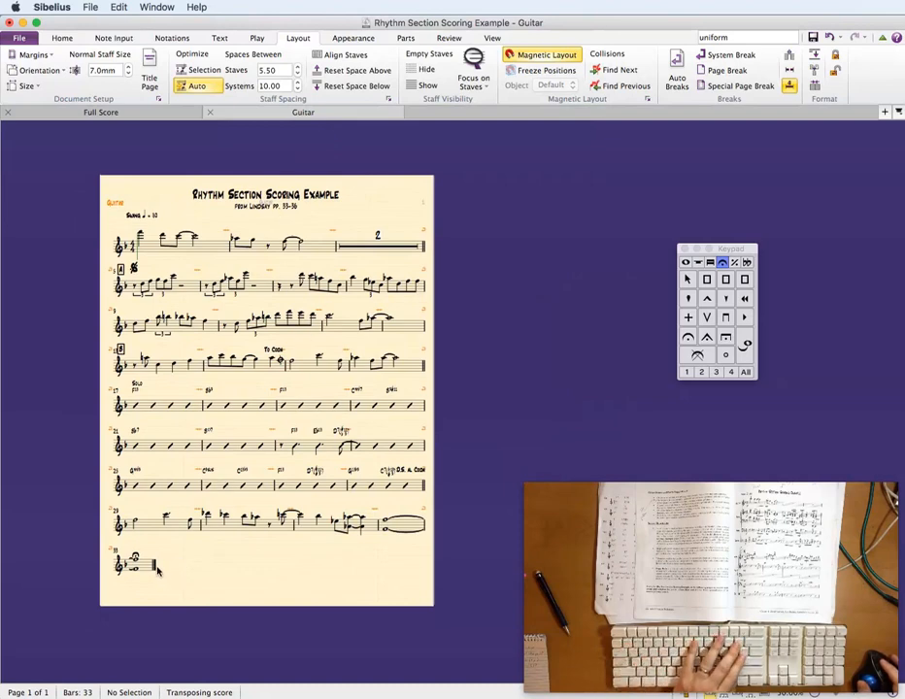
Lengthen the Guitar part's last system at bar 33 so its final barline lines up with the end of bar 29 above.
drag(158, 569, 226, 572)
key(Escape)
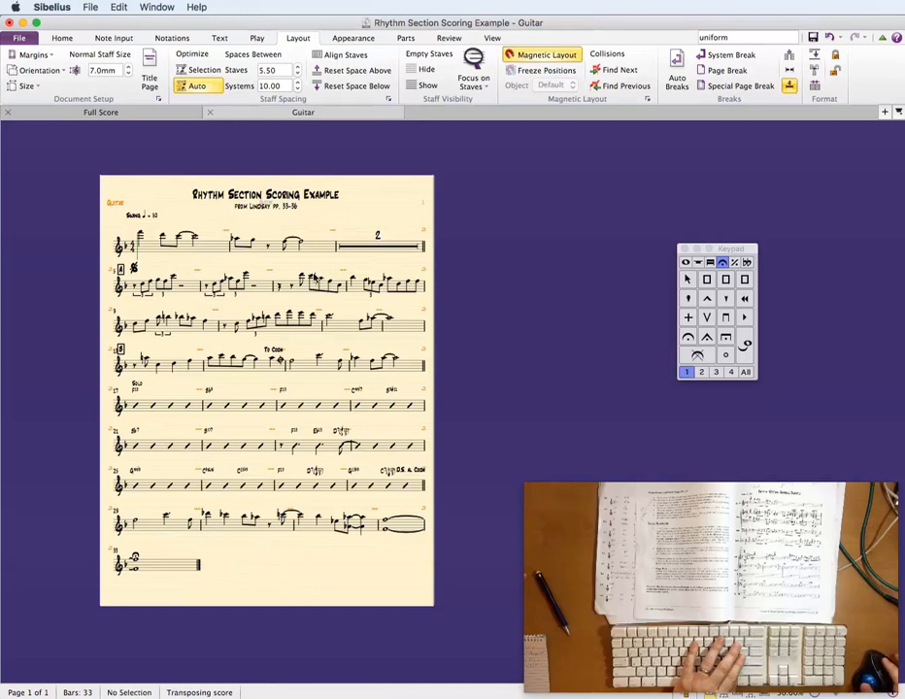
Raise the To Coda text and coda sign above bar 14 clear of the notes.
key(super+equal)
key(super+equal)
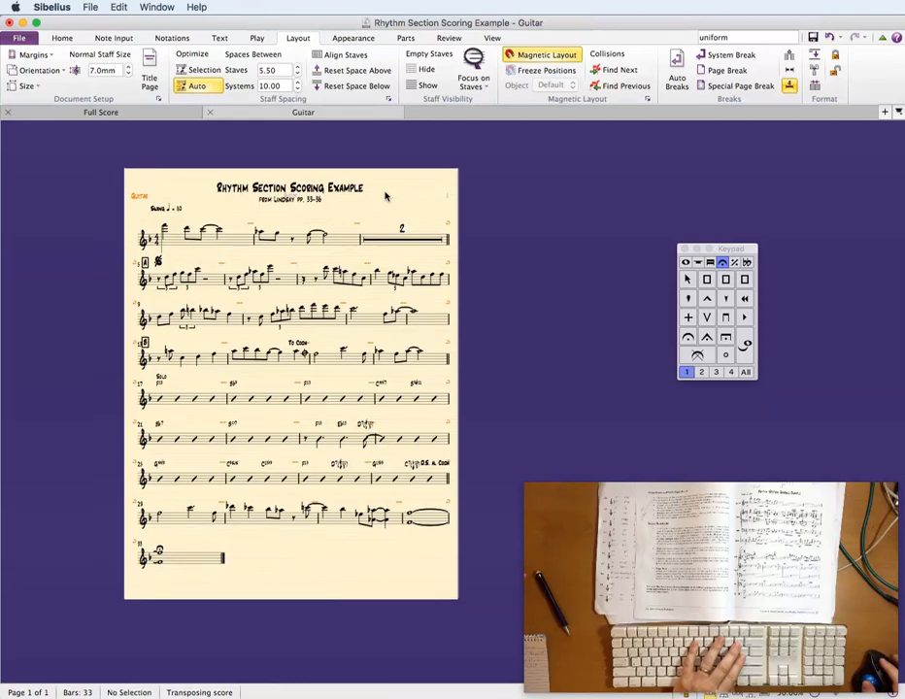
key(super+minus)
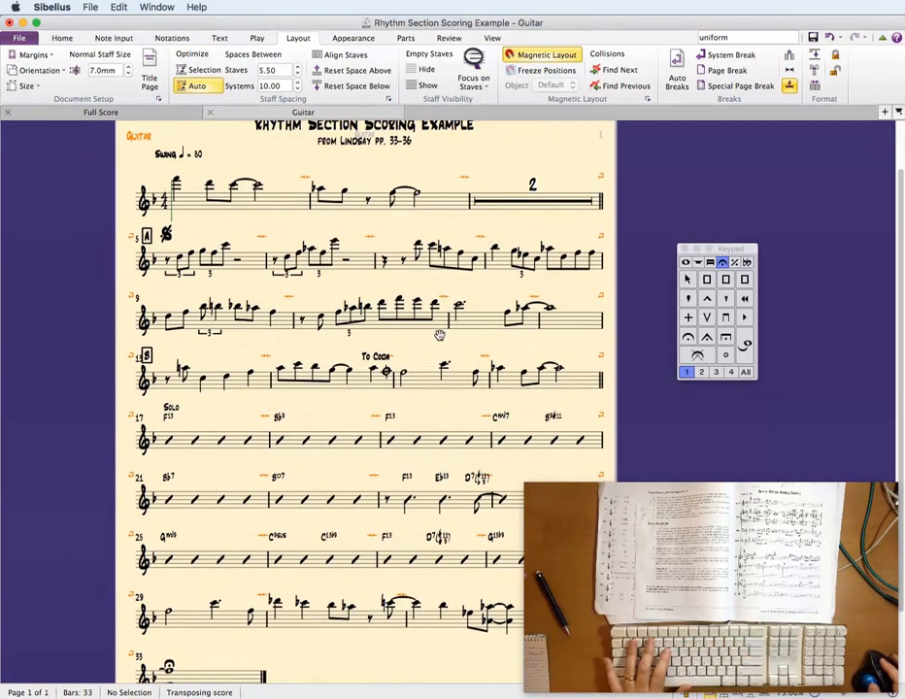
click(378, 346)
key(Escape)
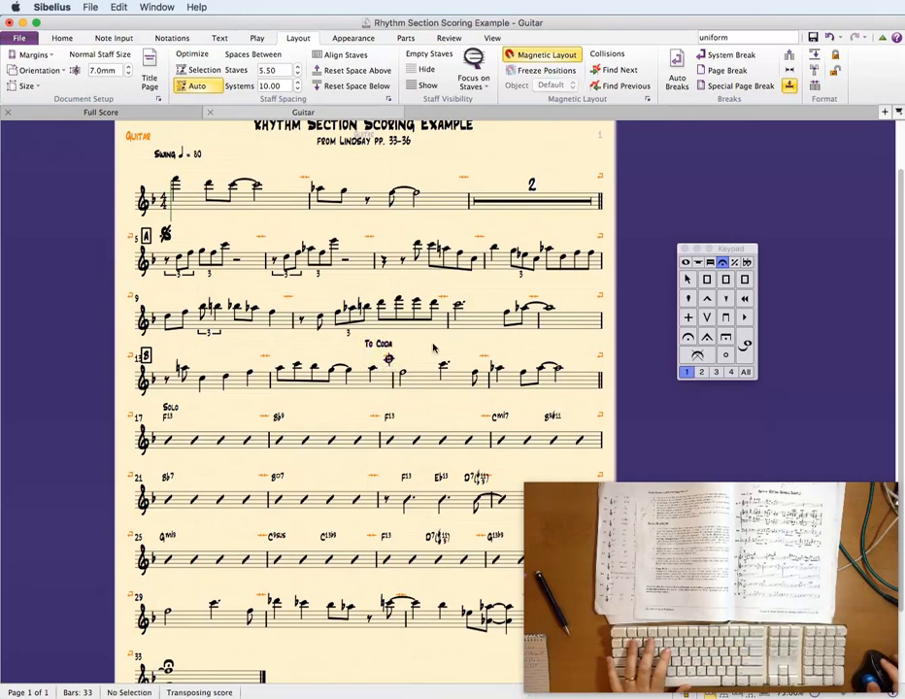
Move rehearsal mark B up clear of bar number 13 and raise rehearsal mark A slightly at bar 5.
scroll(151, 357, down, 1)
click(148, 339)
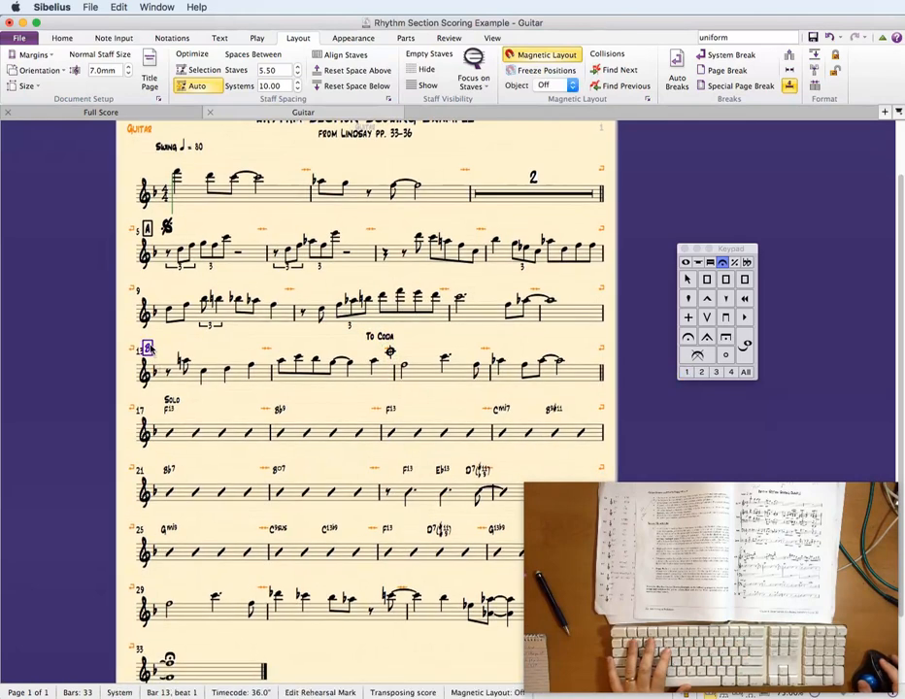
key(Escape)
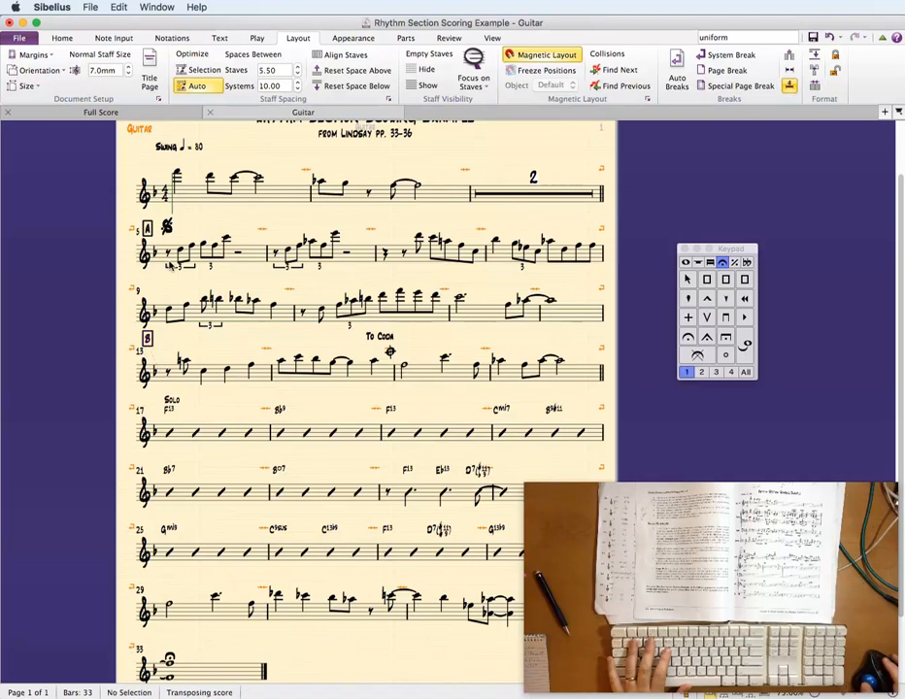
click(148, 227)
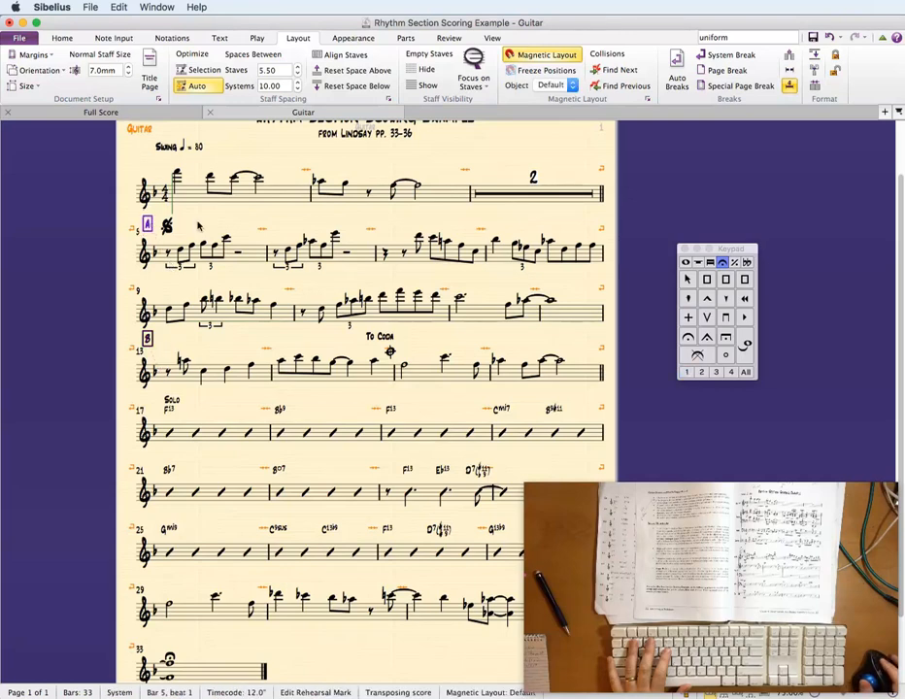
mouse_move(198, 227)
mouse_down()
mouse_move(191, 239)
mouse_move(183, 231)
mouse_up()
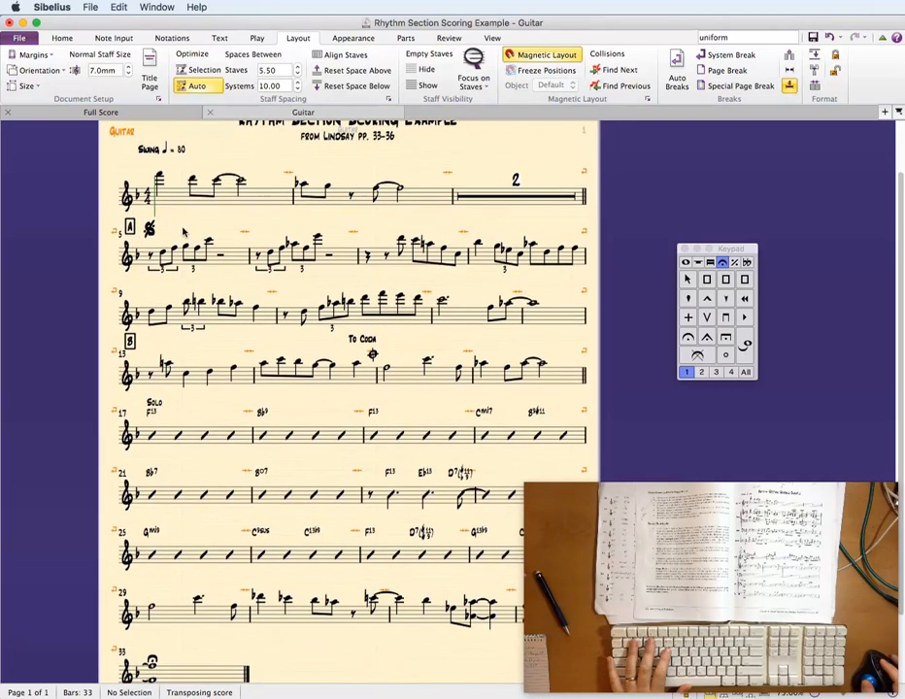
key(super+minus)
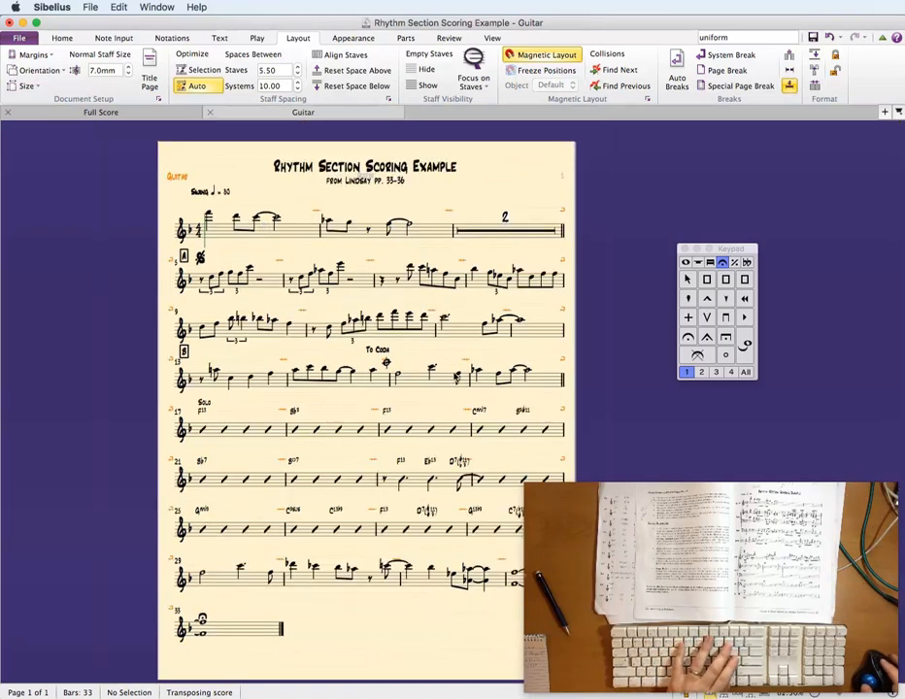
scroll(334, 260, right, 5)
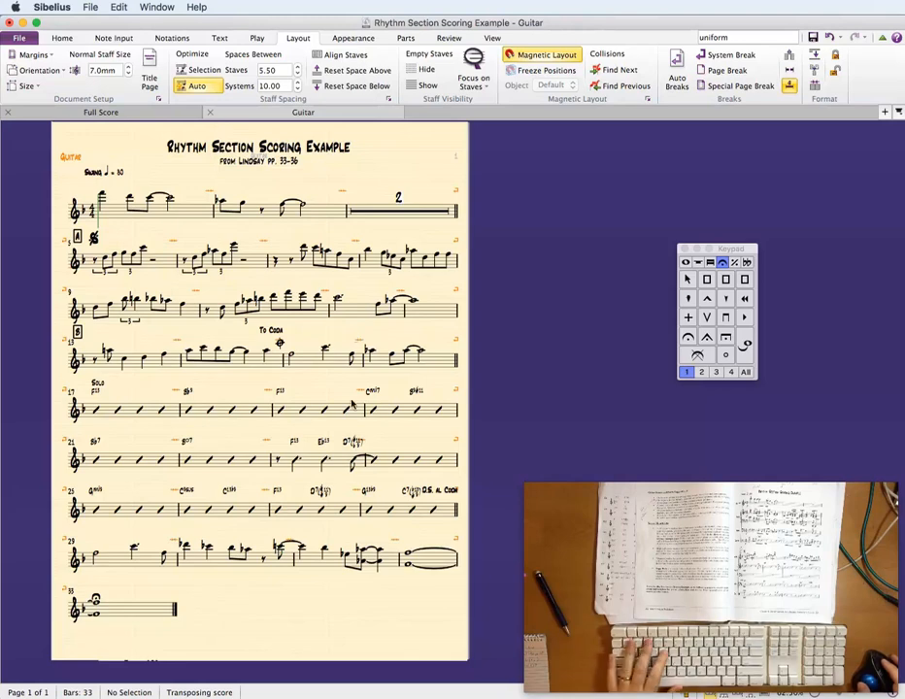
scroll(535, 360, up, 1)
scroll(535, 359, down, 1)
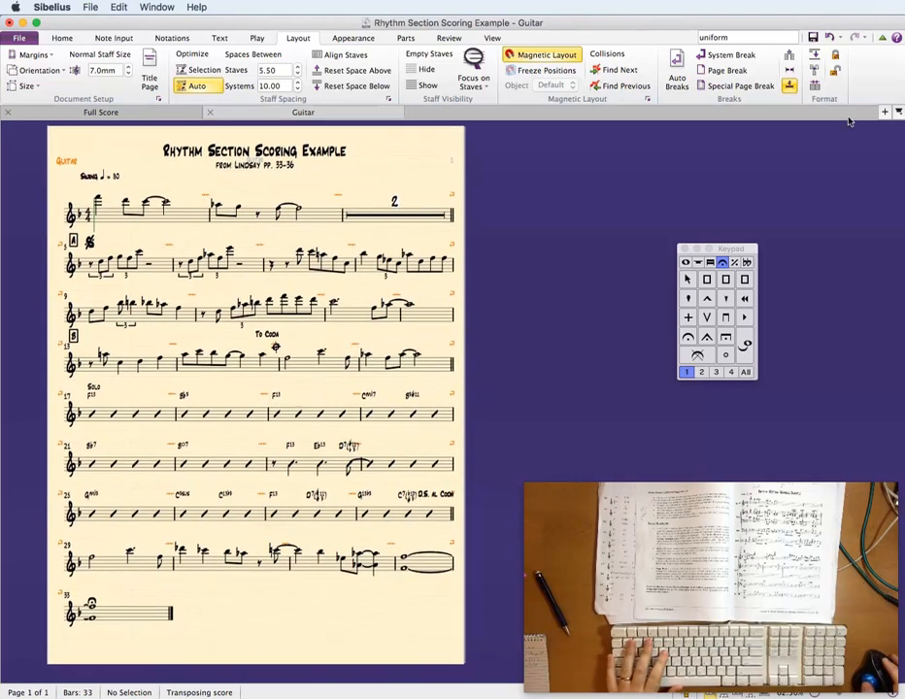
Open the Bass part and bring its whole page into view.
click(884, 112)
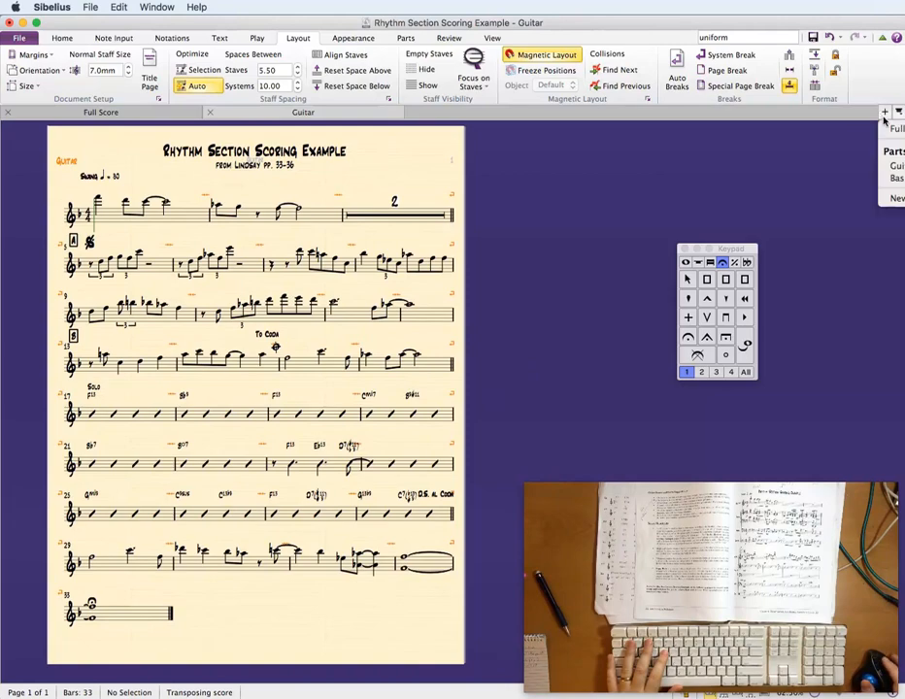
click(889, 182)
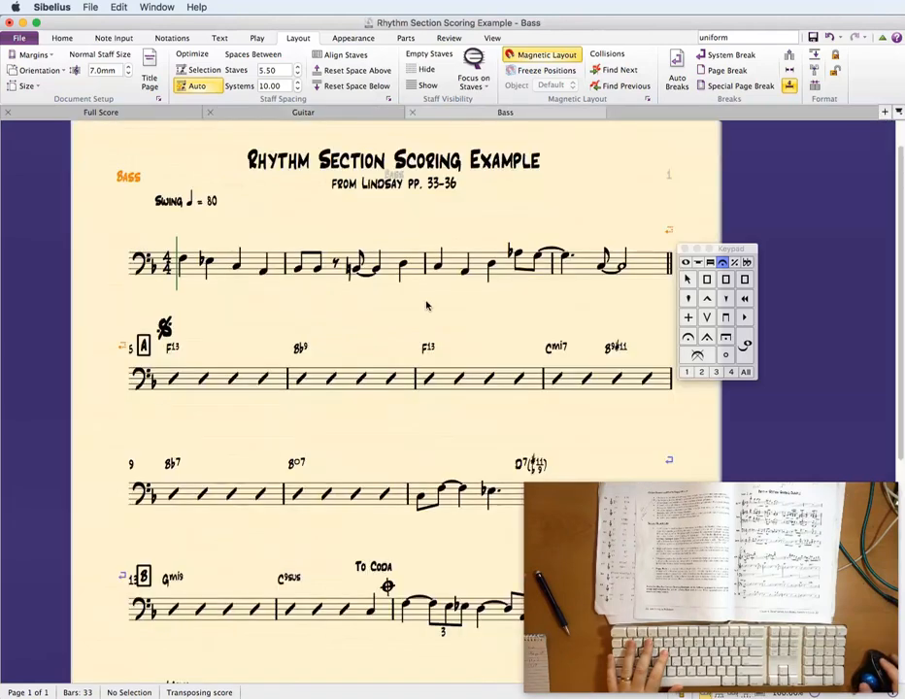
key(super+minus)
key(super+minus)
key(super+minus)
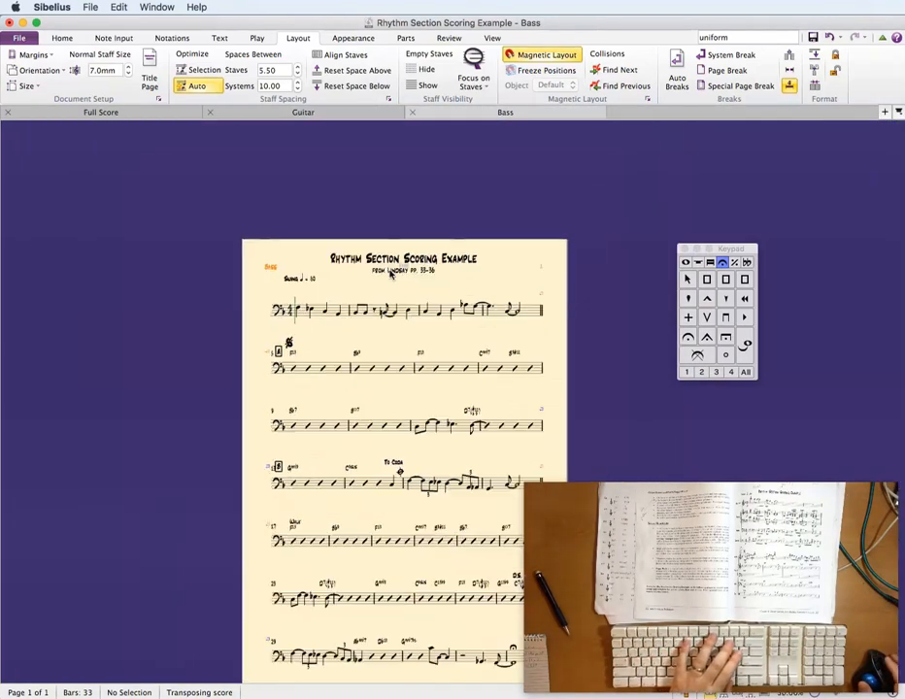
drag(278, 249, 166, 171)
key(alt+super+2)
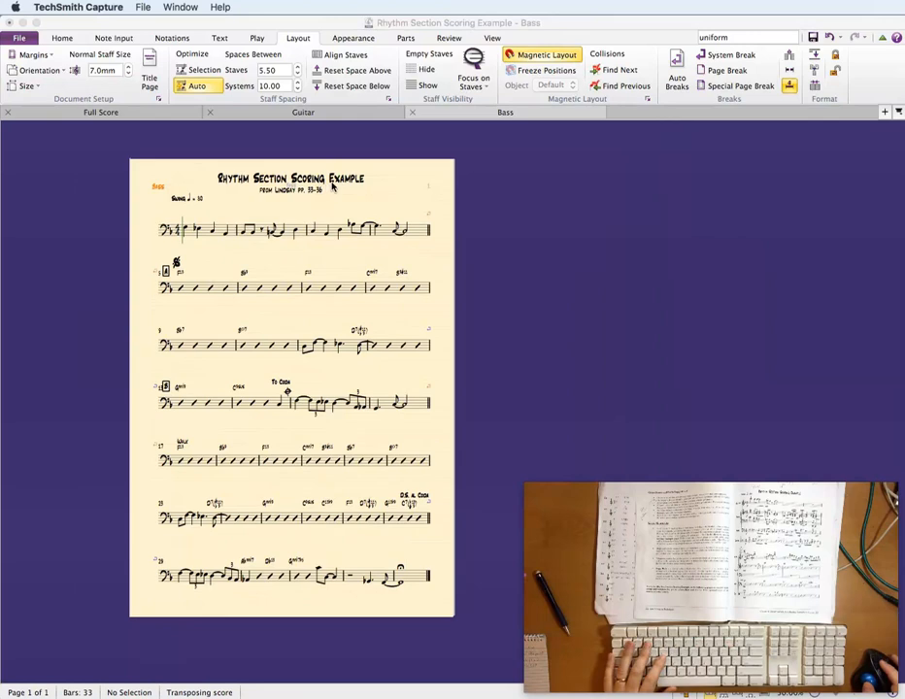
click(359, 114)
key(ctrl+Tab)
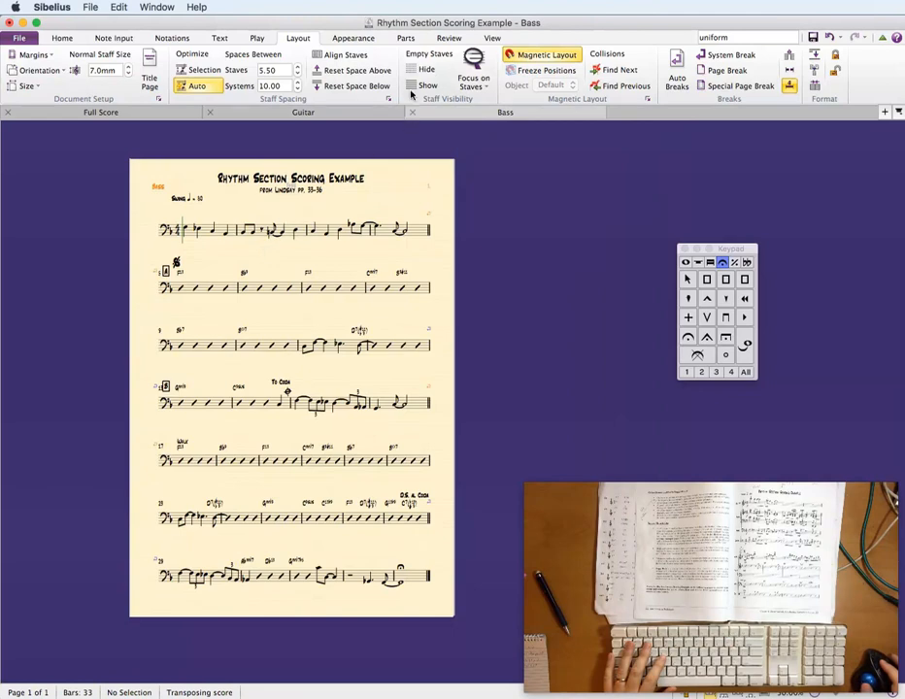
Copy the part layout from the Guitar part to the Bass part and confirm the copy.
click(405, 39)
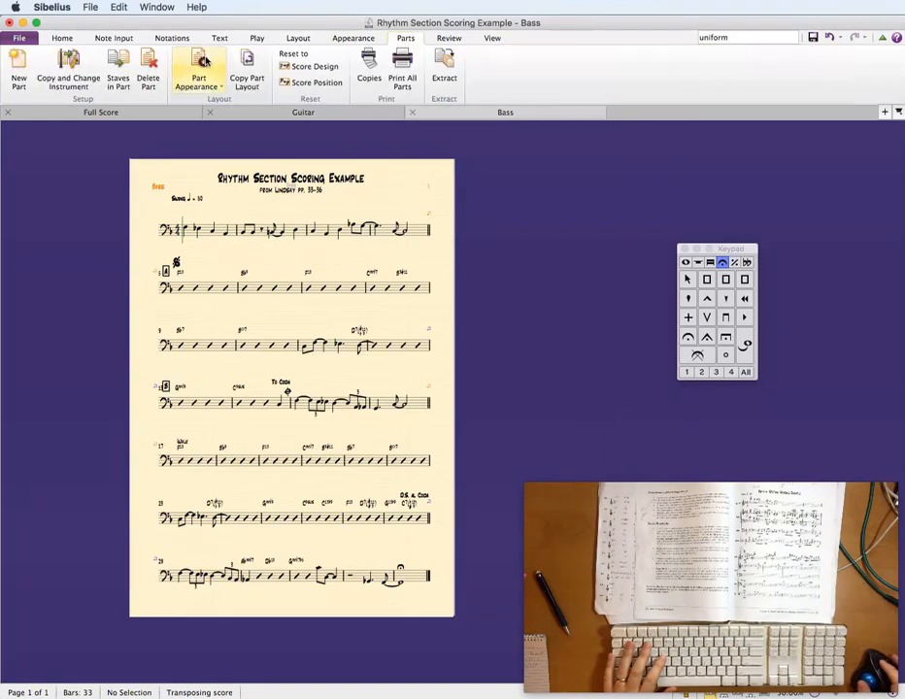
click(246, 68)
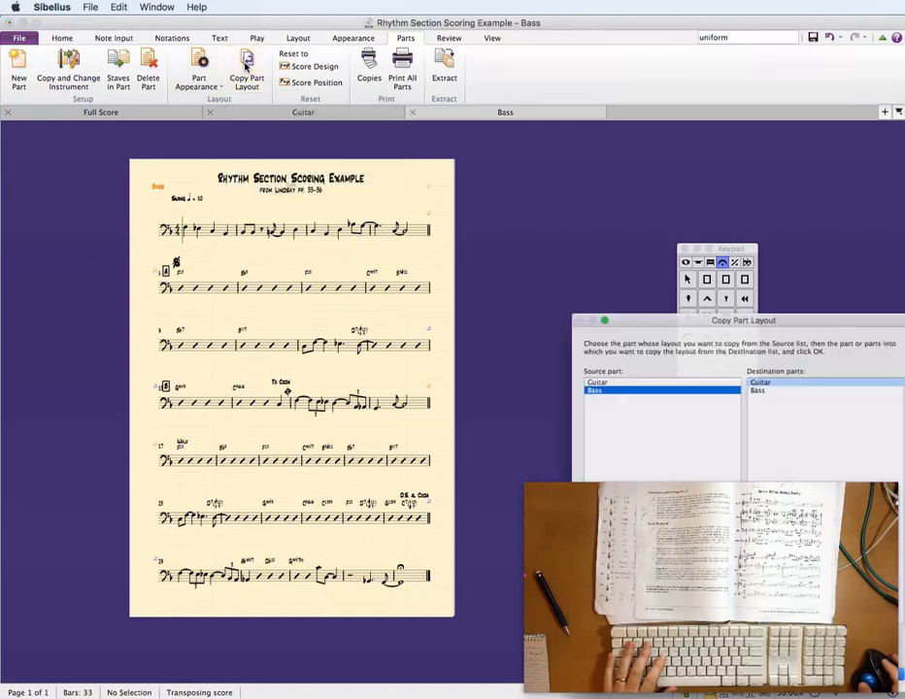
drag(697, 304, 263, 115)
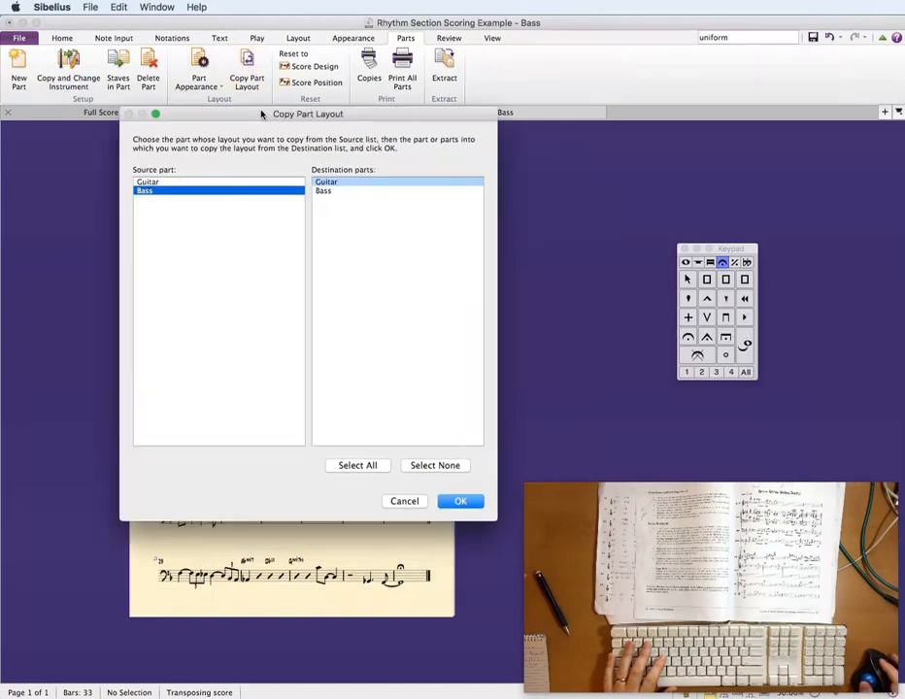
click(179, 183)
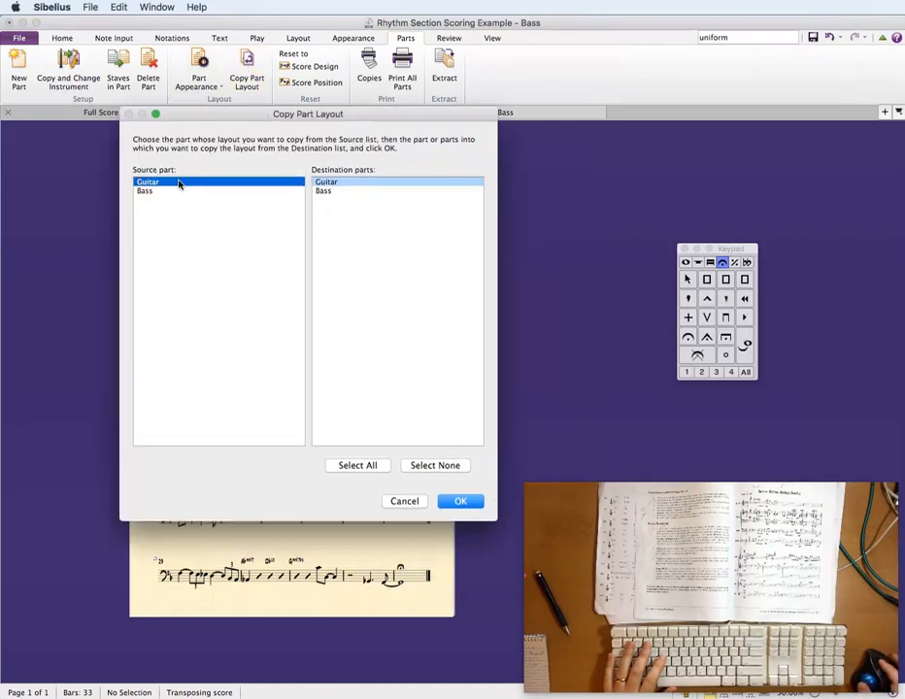
click(327, 193)
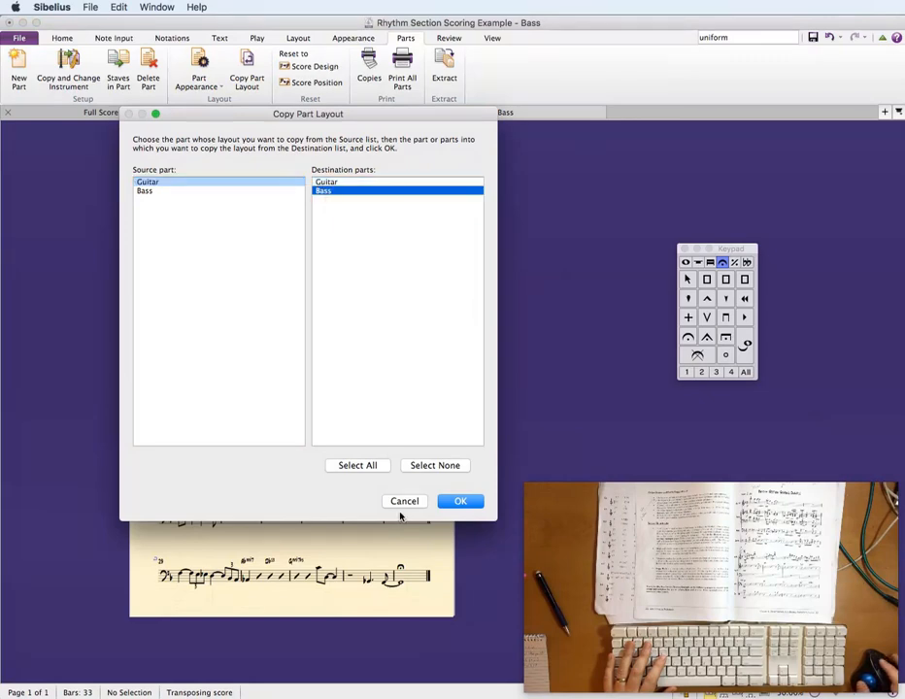
click(452, 502)
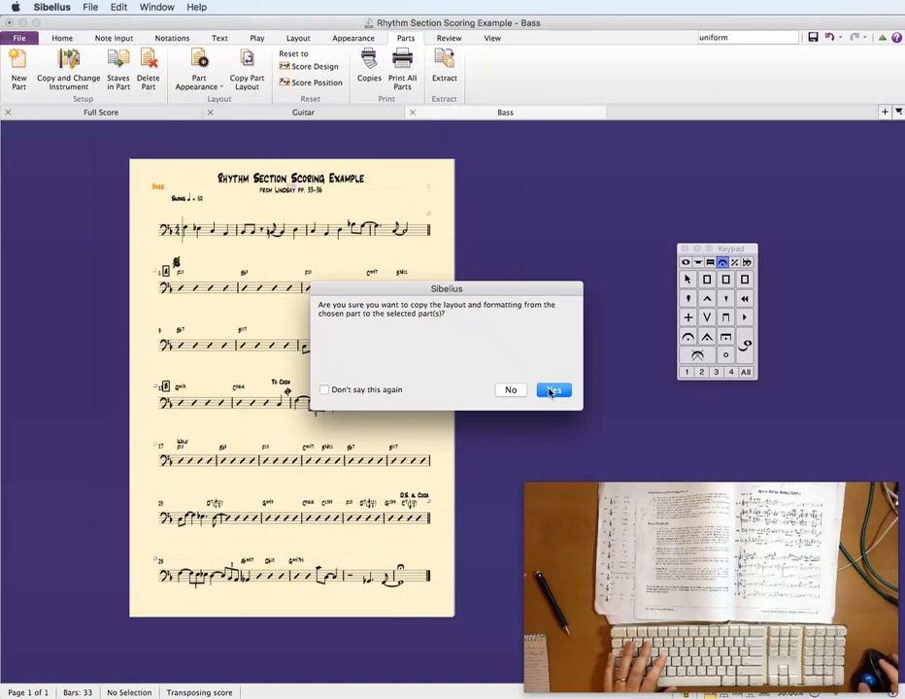
click(553, 390)
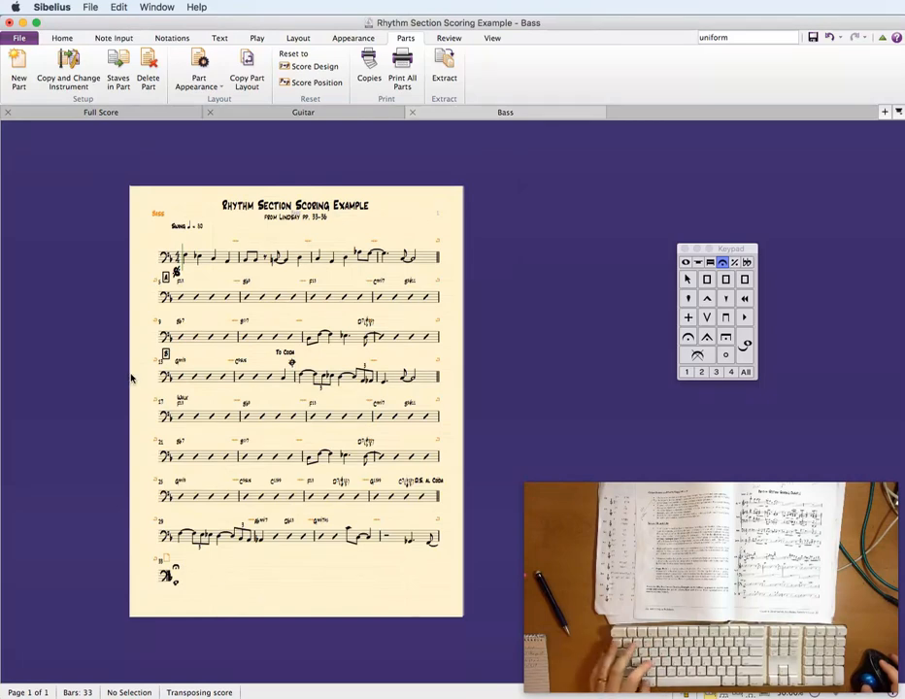
Set the Bass part's left and right page margins to 5 mm in Document Setup.
key(super+d)
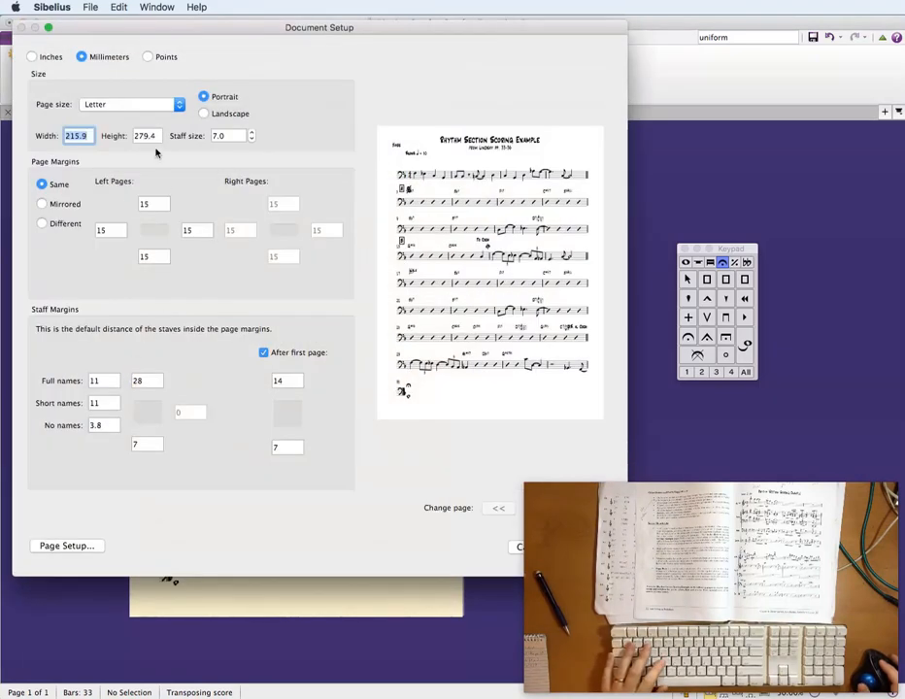
click(153, 107)
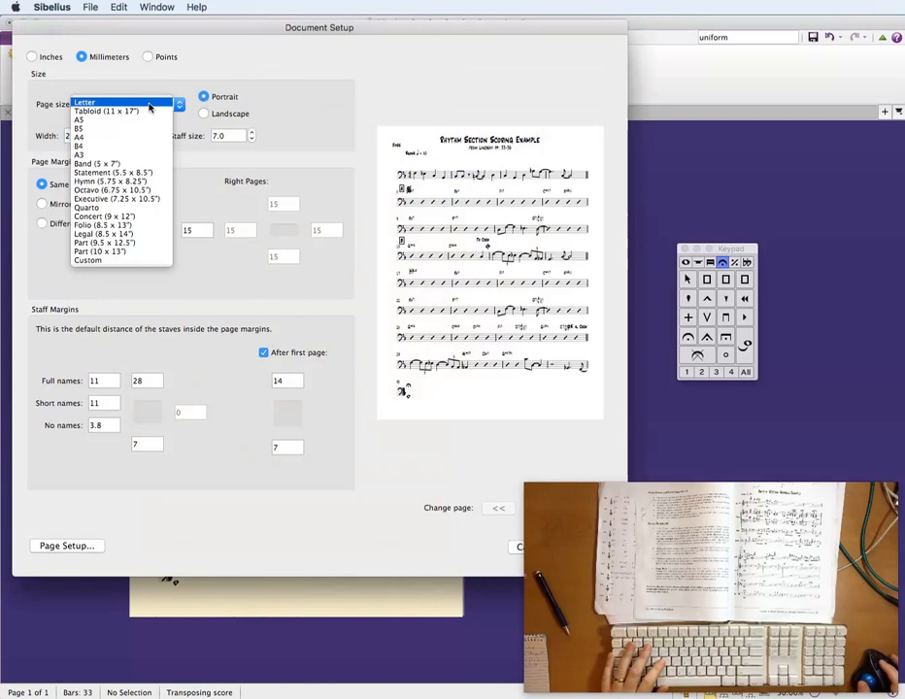
click(327, 87)
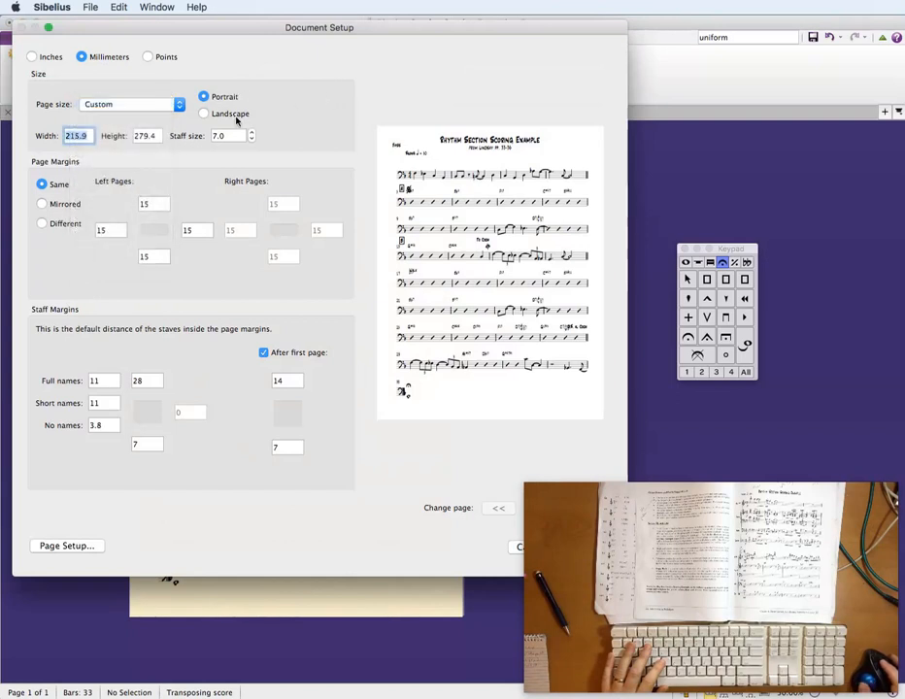
double_click(110, 229)
text(5)
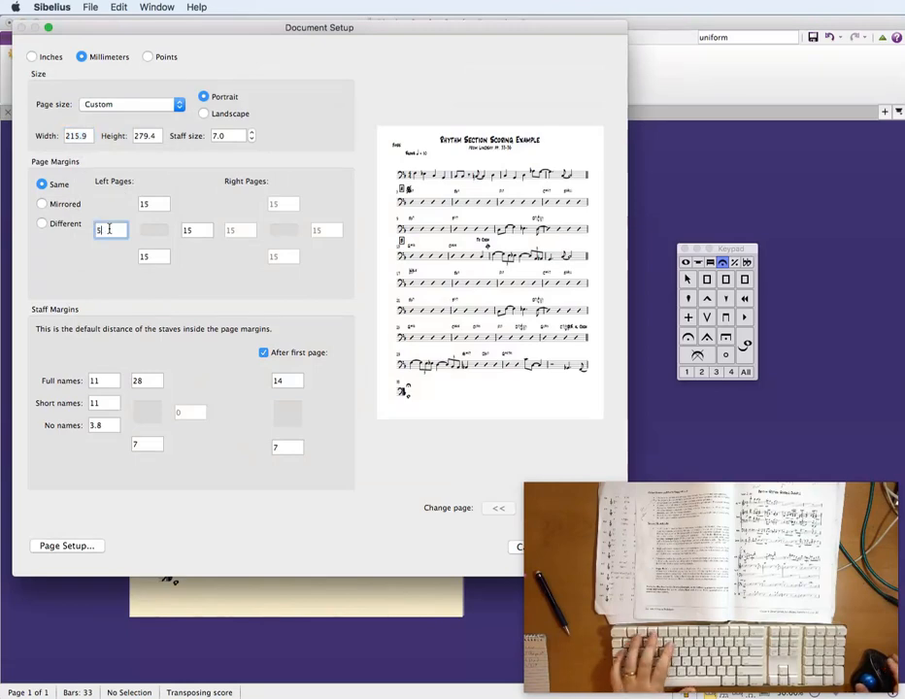
key(Tab)
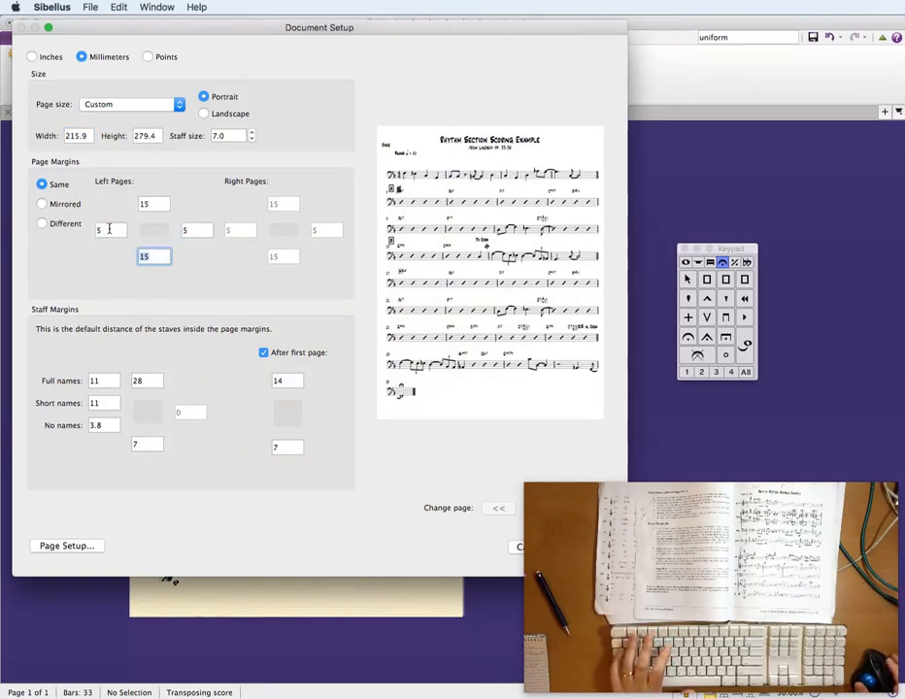
key(Return)
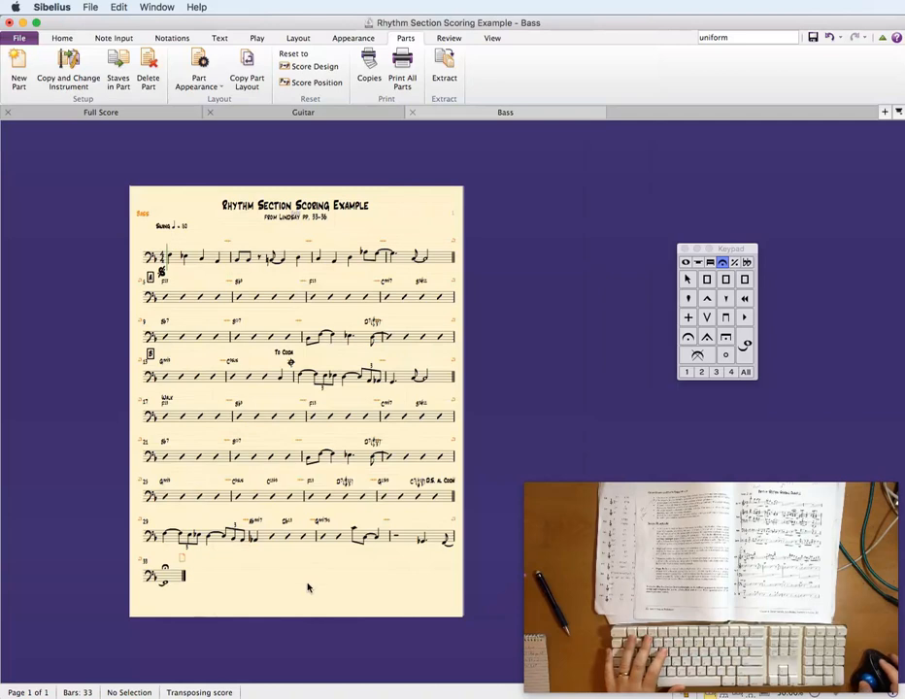
scroll(314, 563, down, 2)
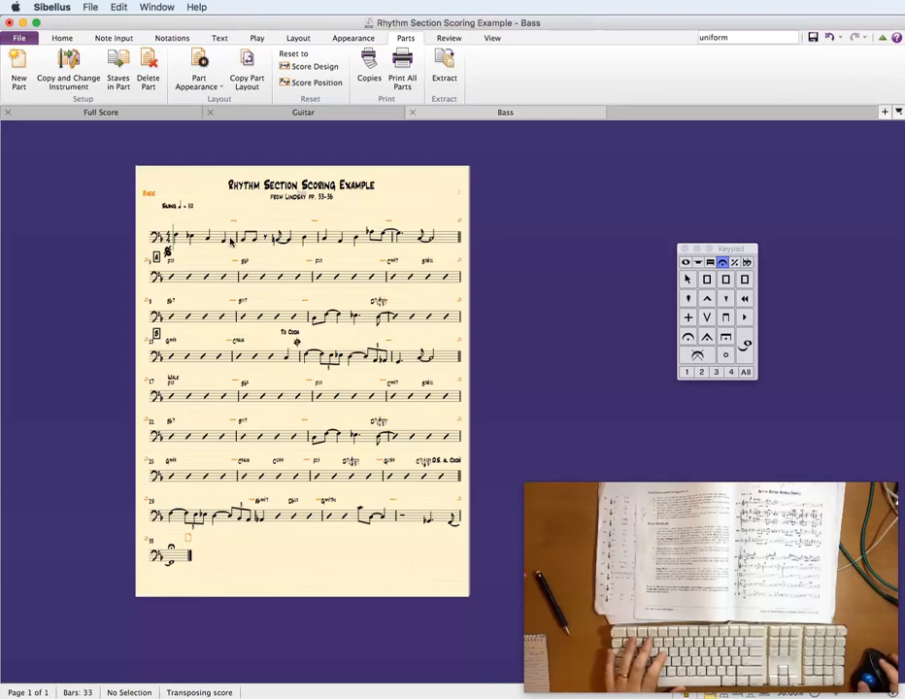
In the full score, add a coda sign above bar 29 as Repeat (D.C./D.S./To Coda) system text.
click(131, 115)
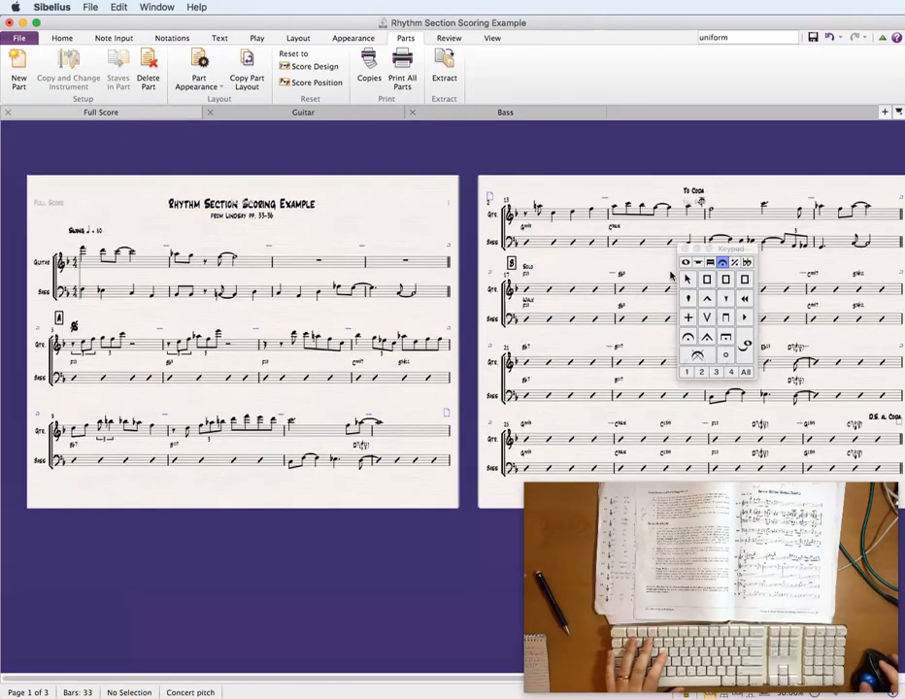
drag(730, 201, 562, 170)
drag(374, 179, 108, 193)
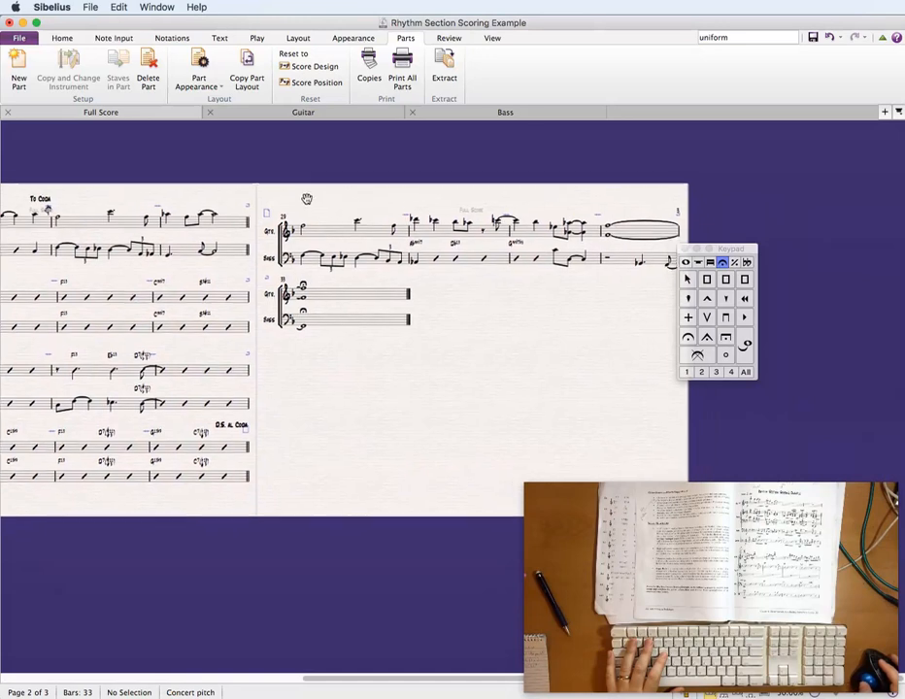
scroll(303, 202, down, 1)
scroll(303, 202, right, 2)
right_click(59, 180)
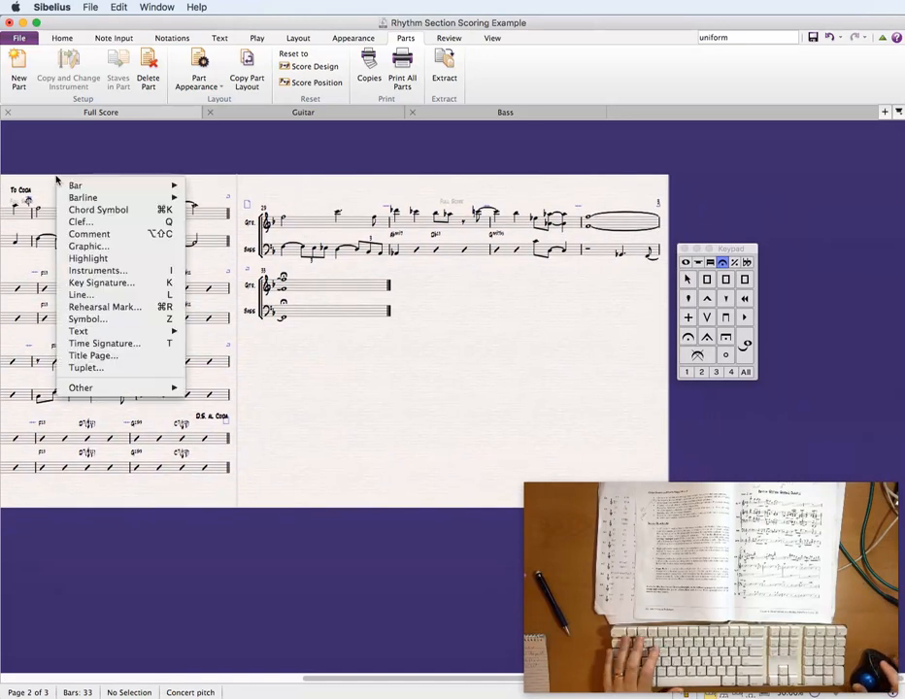
mouse_move(67, 331)
mouse_move(302, 473)
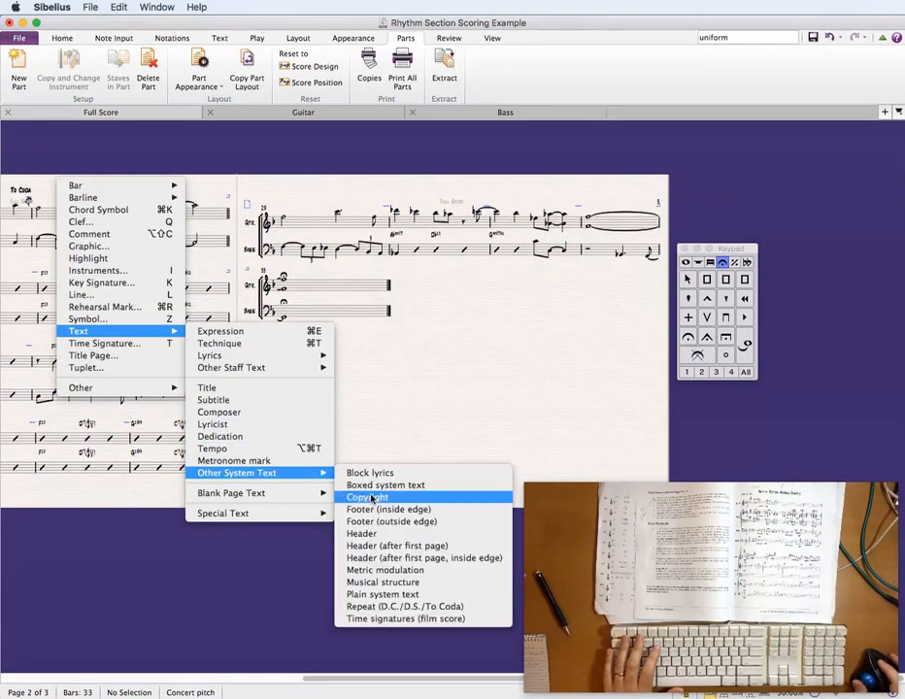
click(466, 606)
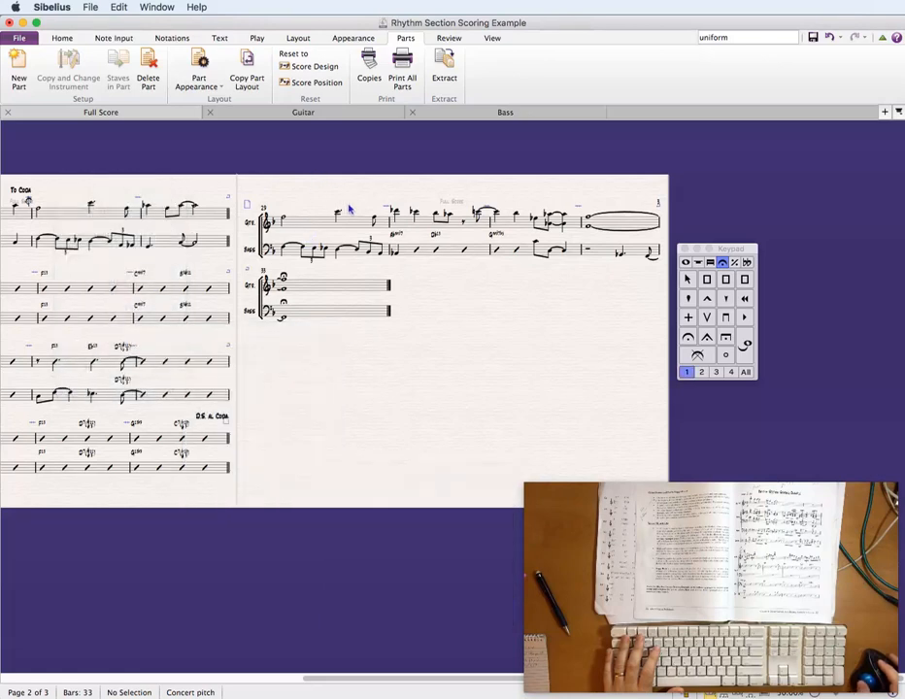
click(276, 204)
right_click(278, 204)
click(299, 257)
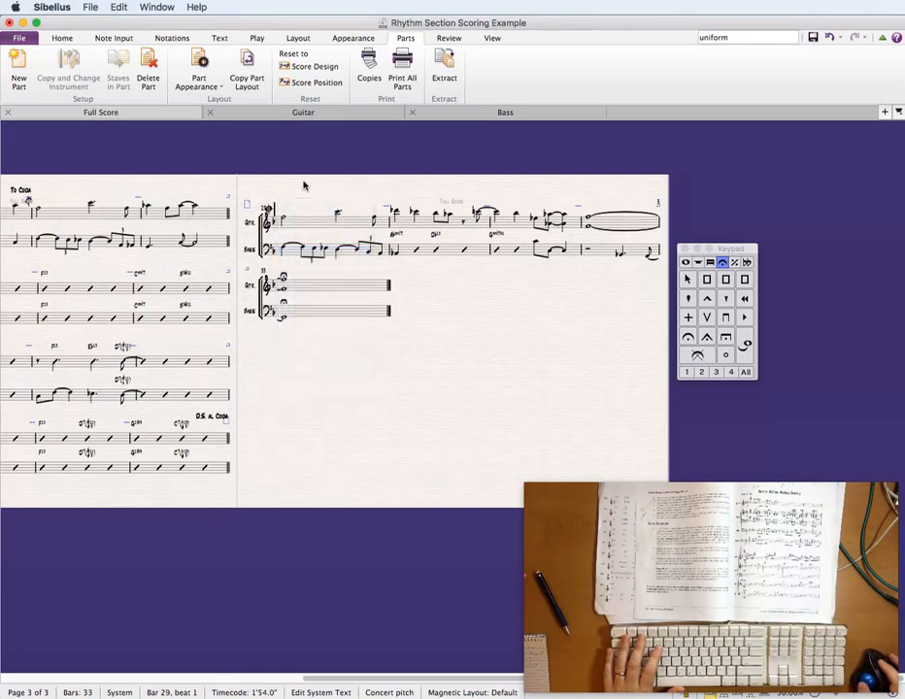
Enlarge the new coda sign above bar 29 by increasing its text size.
click(305, 183)
click(272, 206)
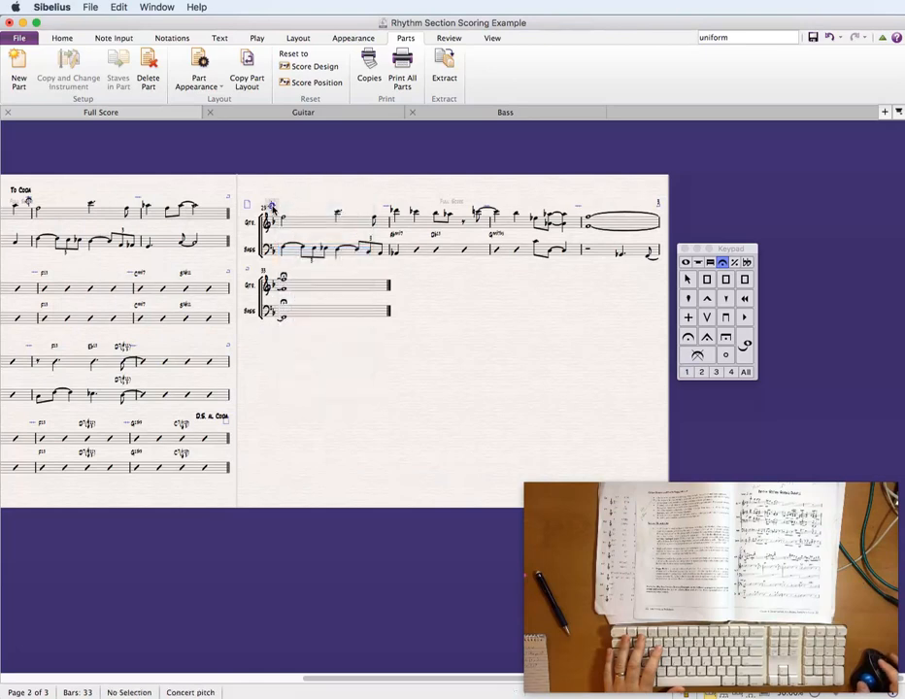
click(217, 39)
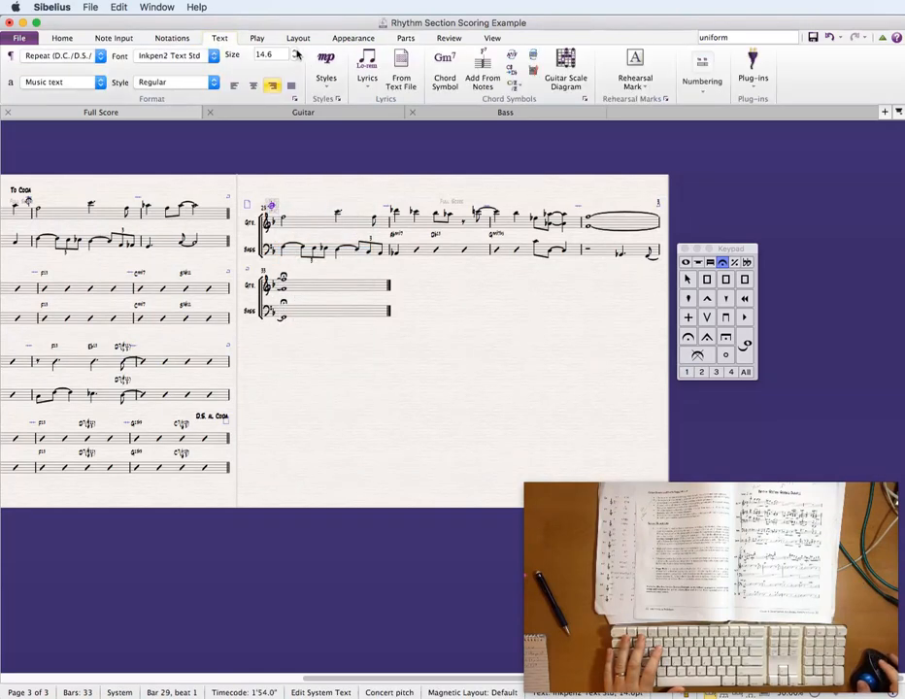
click(300, 186)
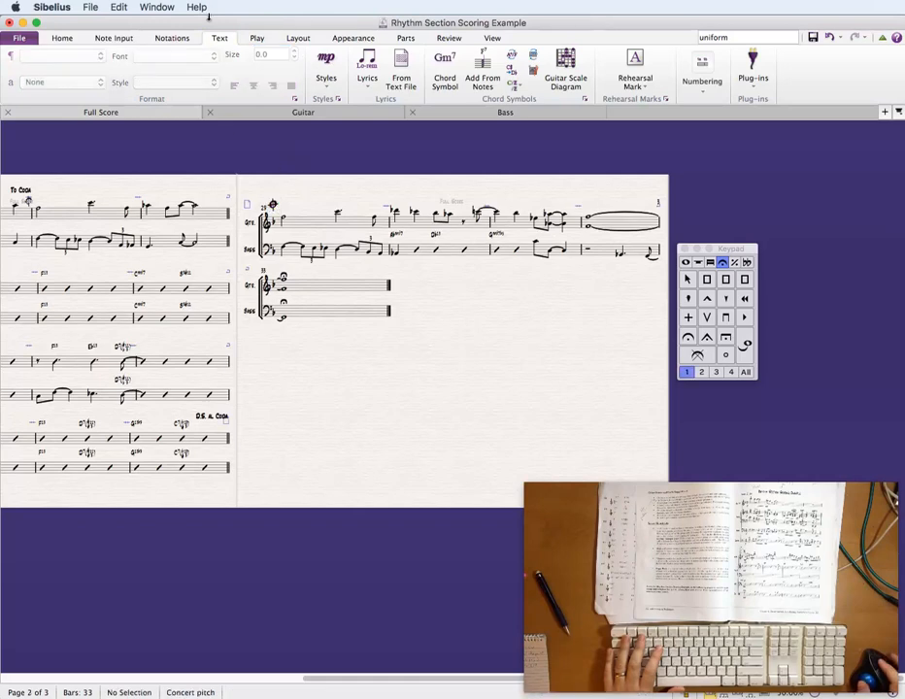
In the Guitar part, move the coda system at bar 29 down to widen the gap below the D.S. al Coda system.
click(348, 112)
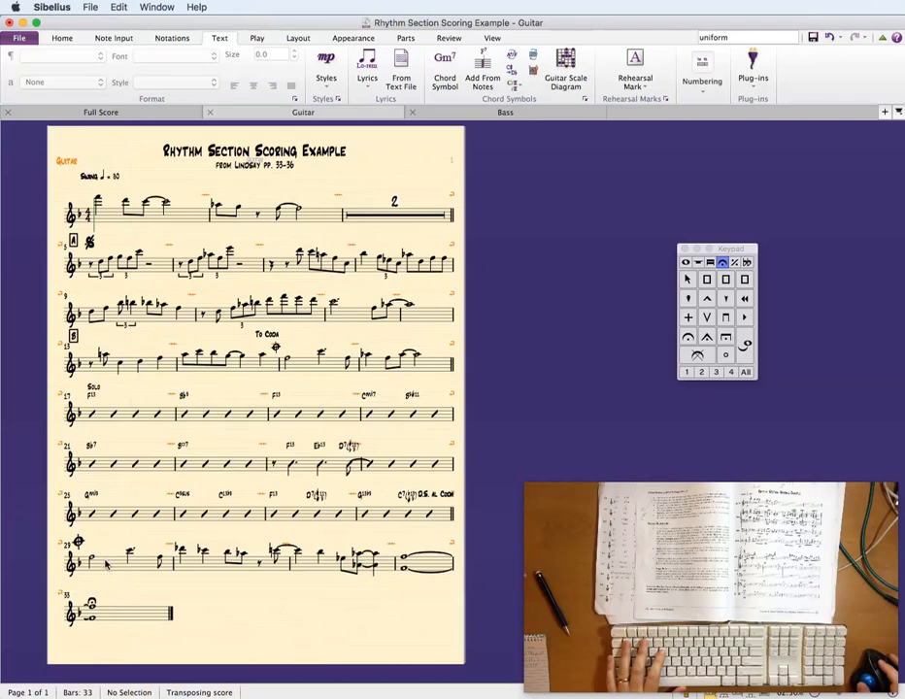
click(107, 563)
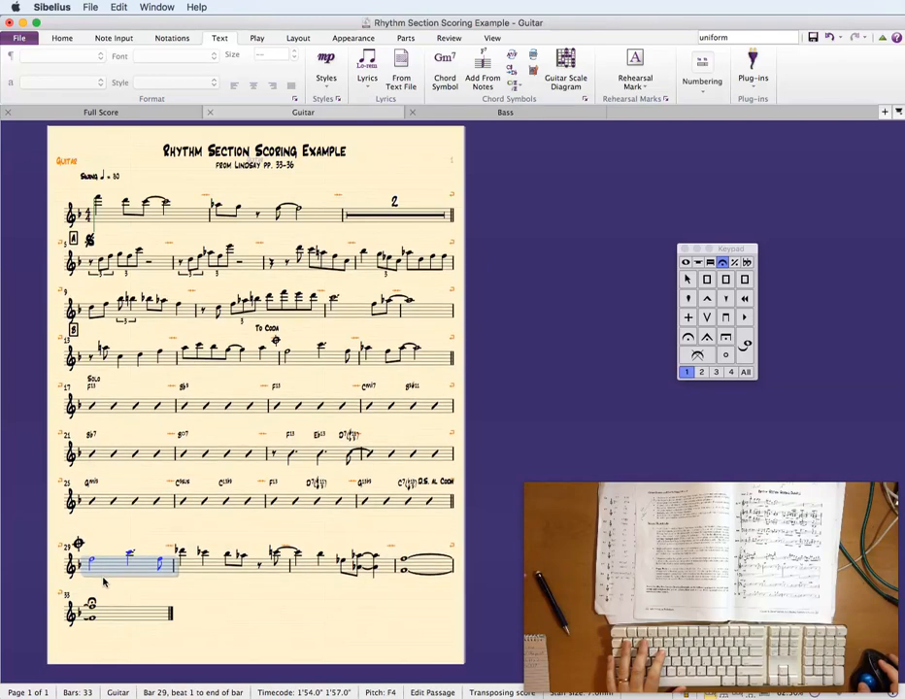
key(Escape)
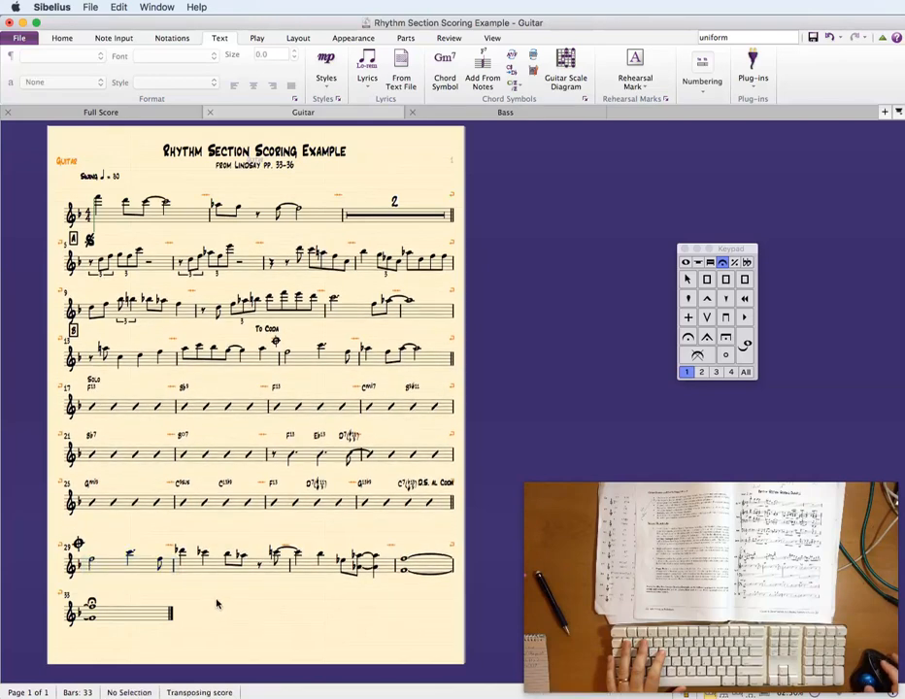
click(101, 562)
key(Escape)
click(367, 503)
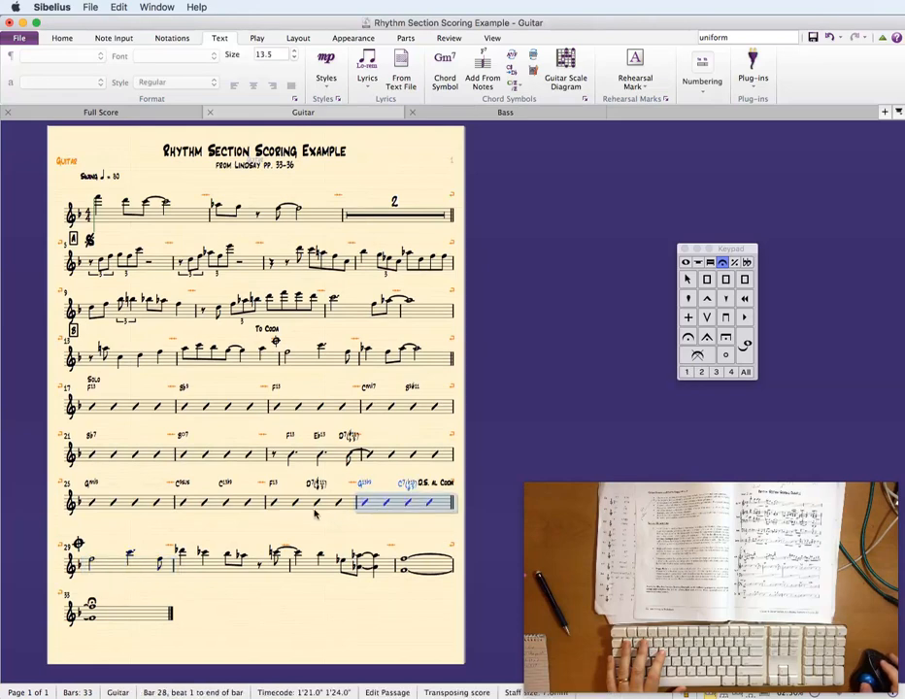
key(Escape)
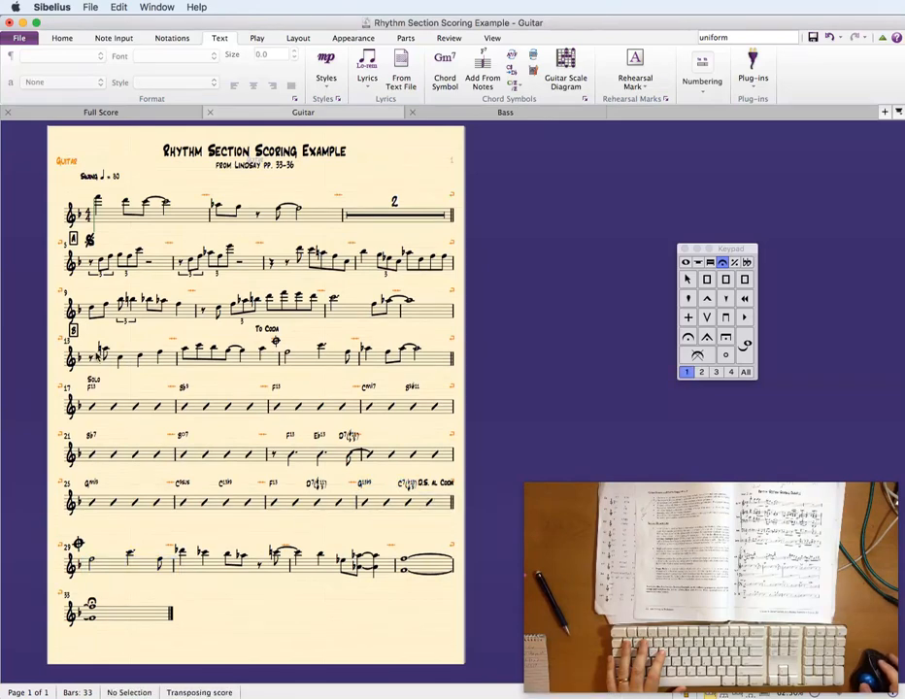
In the Bass part, move the system starting at bar 29 down to set the coda apart from the systems above.
click(565, 113)
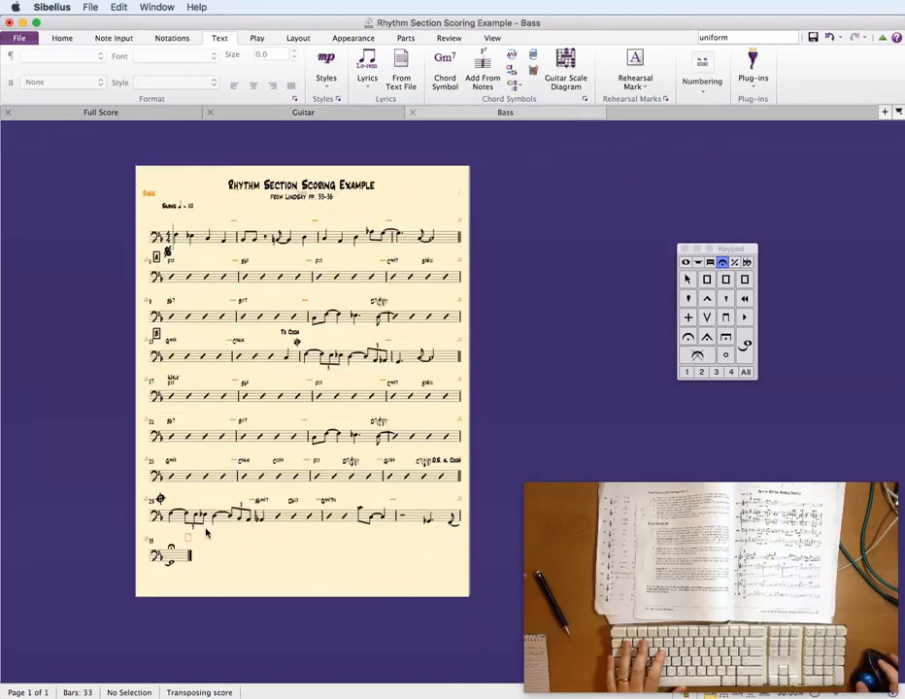
click(291, 518)
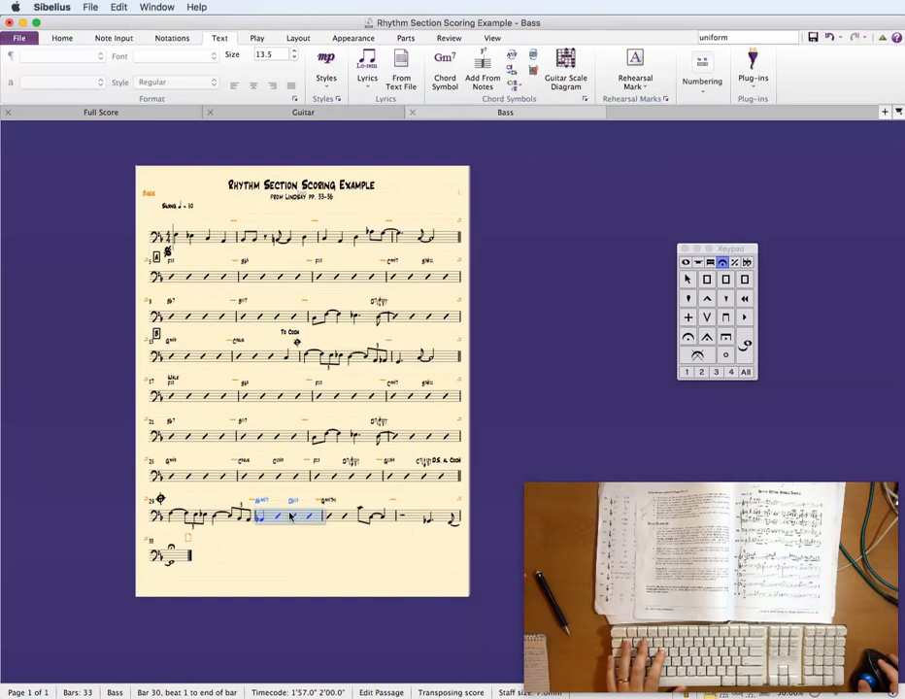
drag(290, 517, 288, 529)
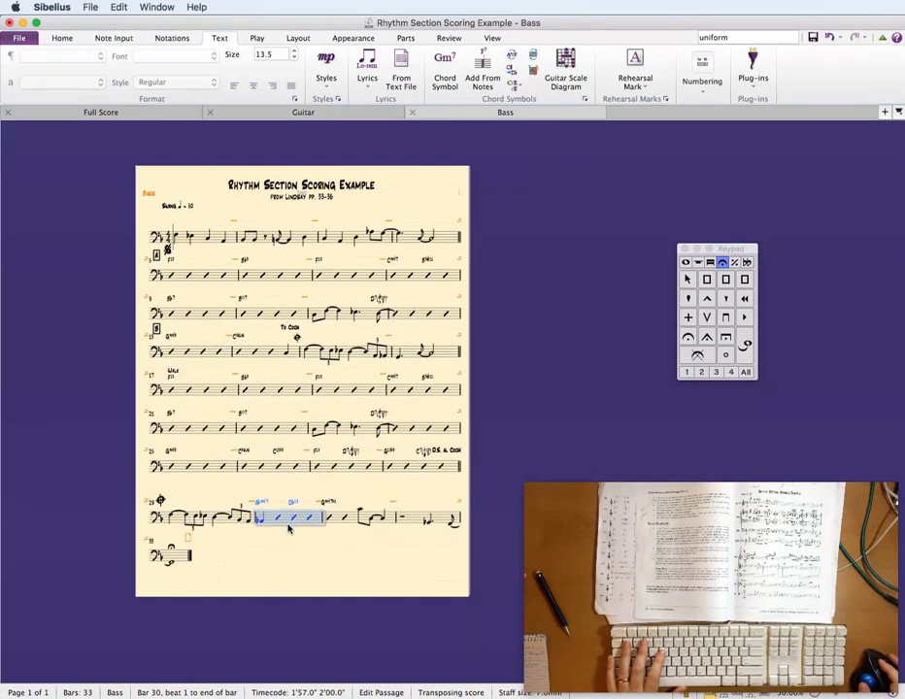
click(178, 505)
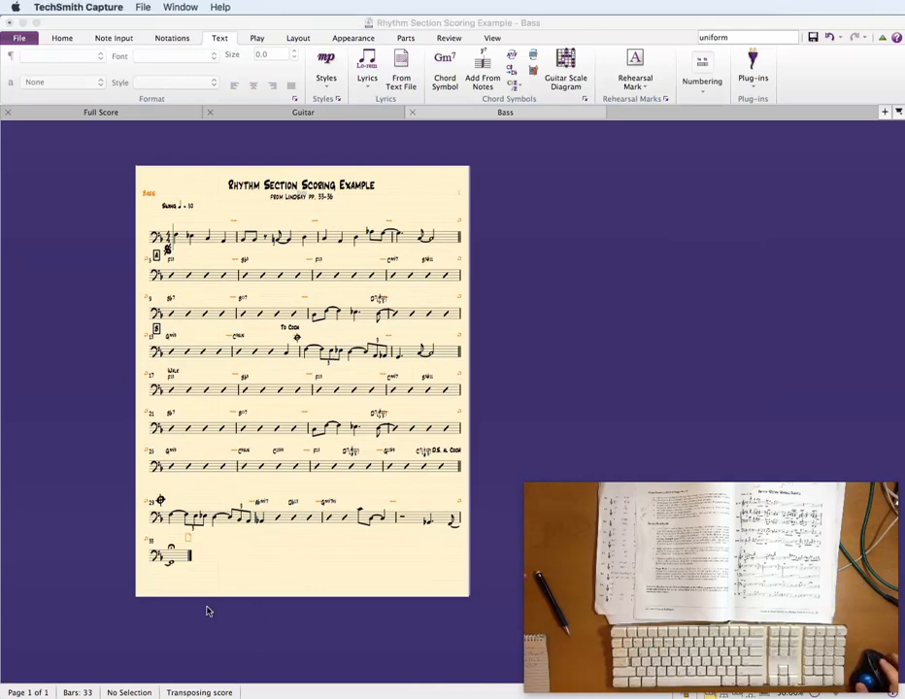
Widen bar 33 at the end of the Bass part by moving its final barline further right.
click(200, 584)
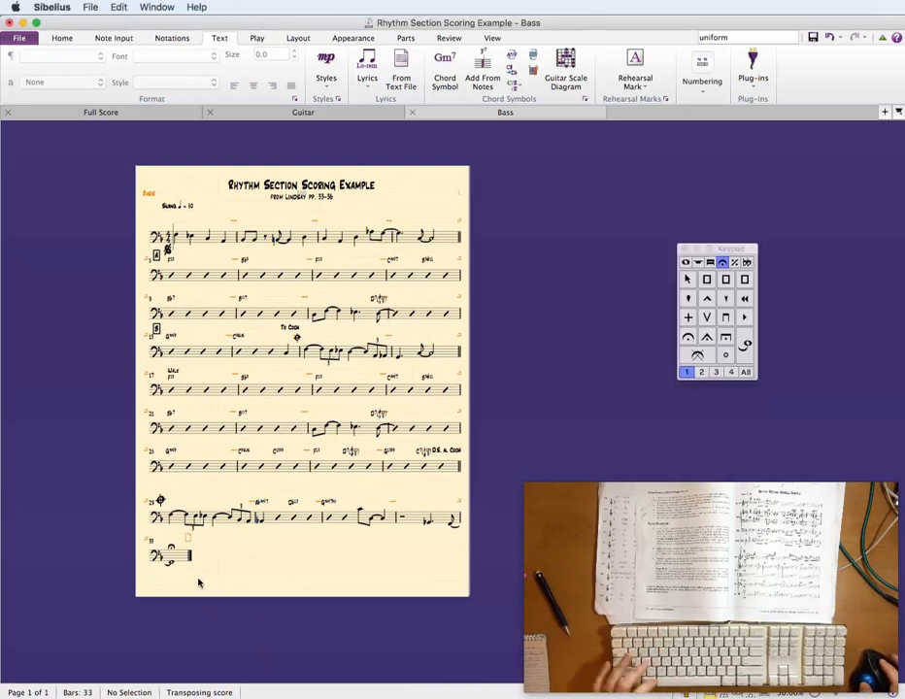
drag(192, 556, 248, 558)
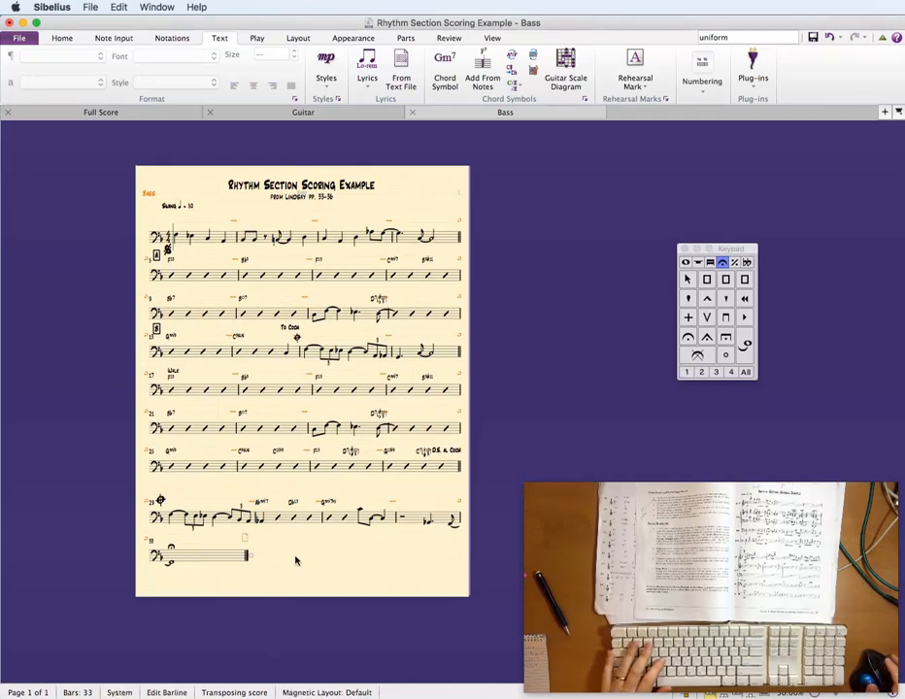
key(Escape)
drag(406, 184, 430, 182)
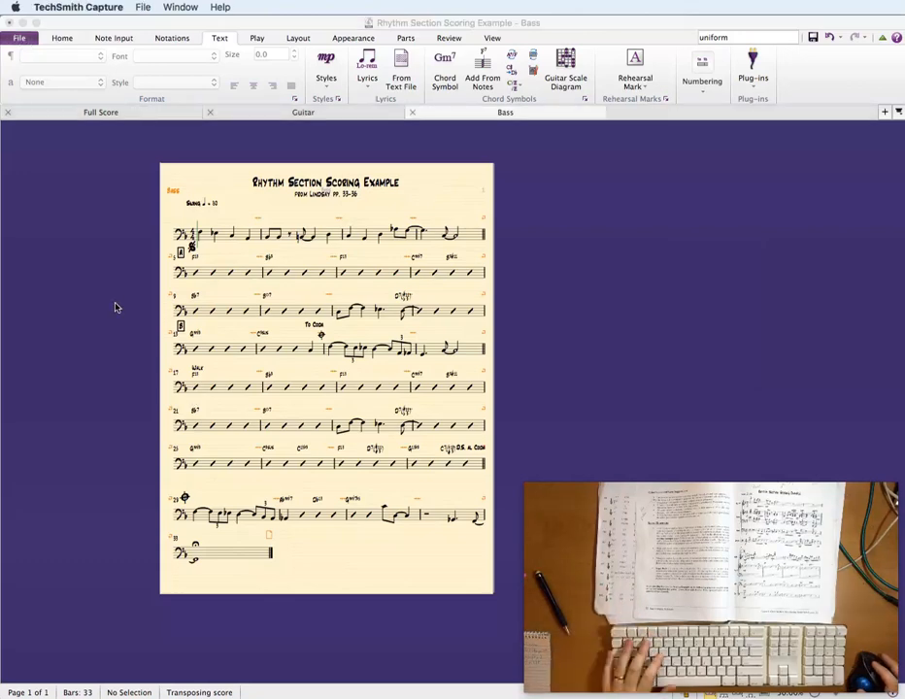
Set up a PDF export containing the score and all parts in one file.
click(19, 39)
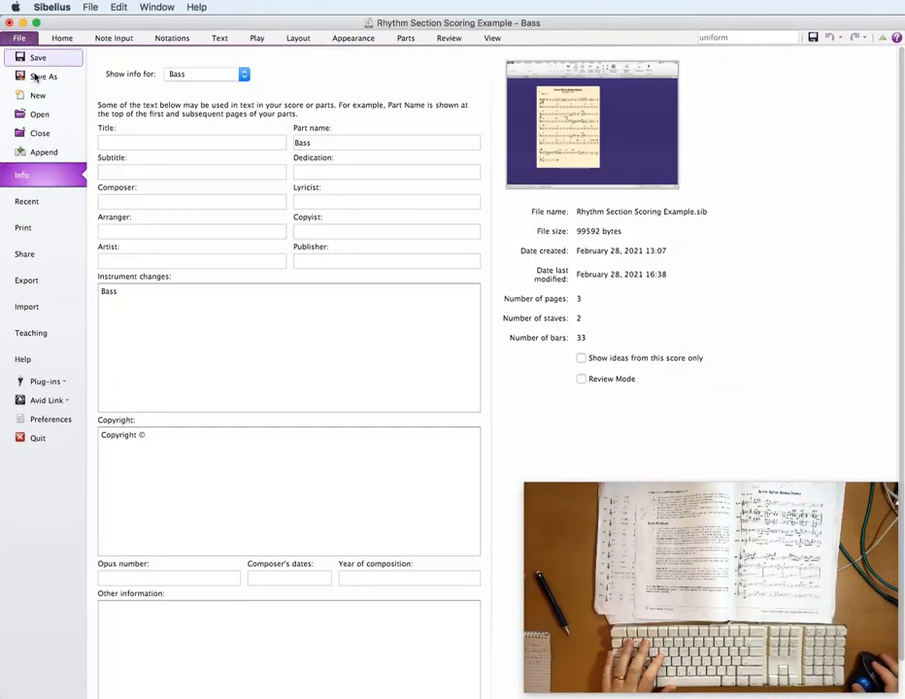
click(28, 283)
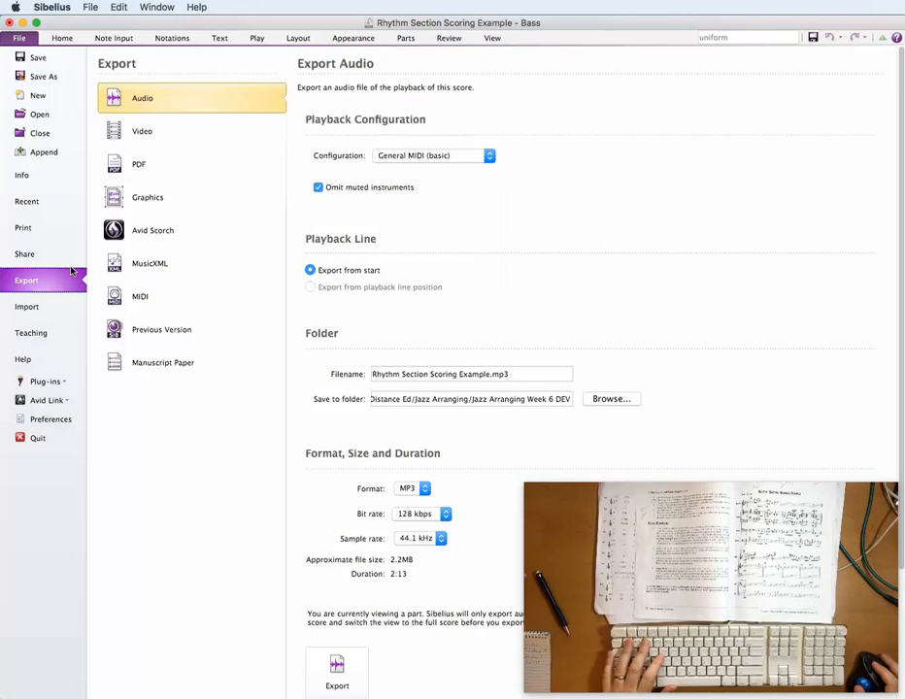
click(130, 165)
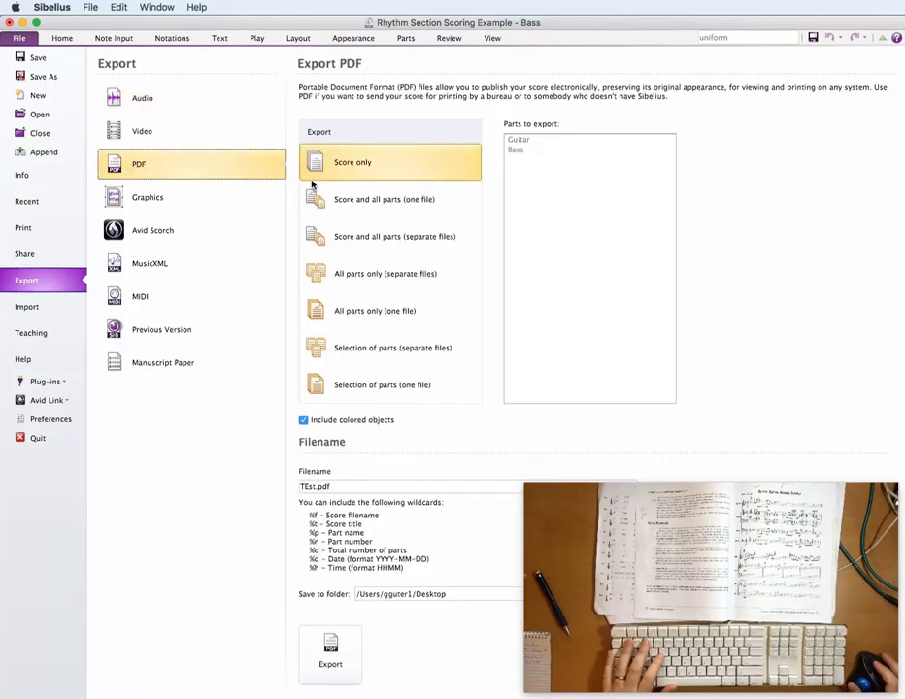
click(370, 204)
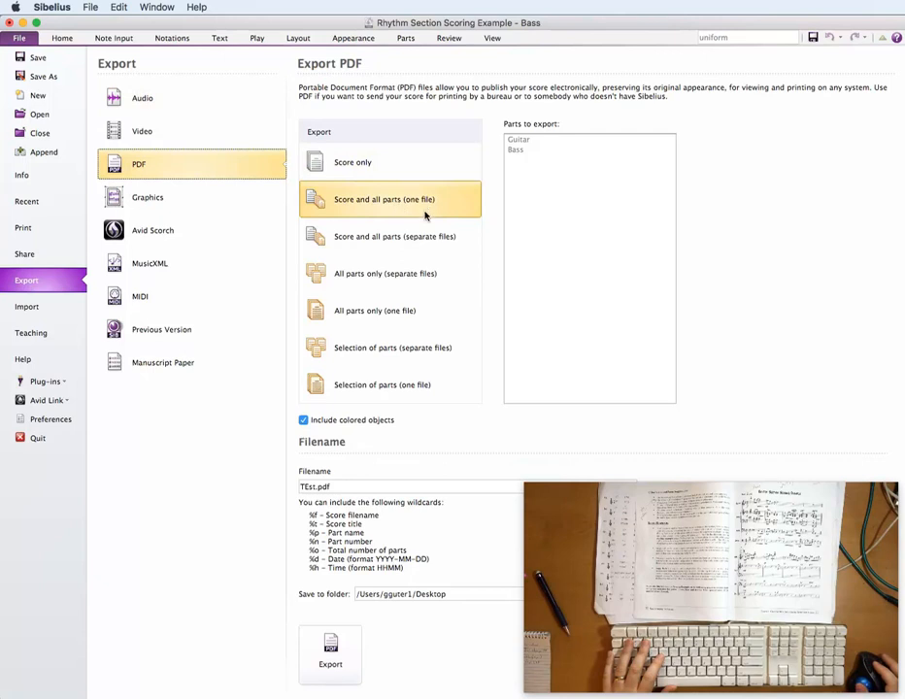
Name the PDF export file Score and Parts.pdf.
double_click(312, 488)
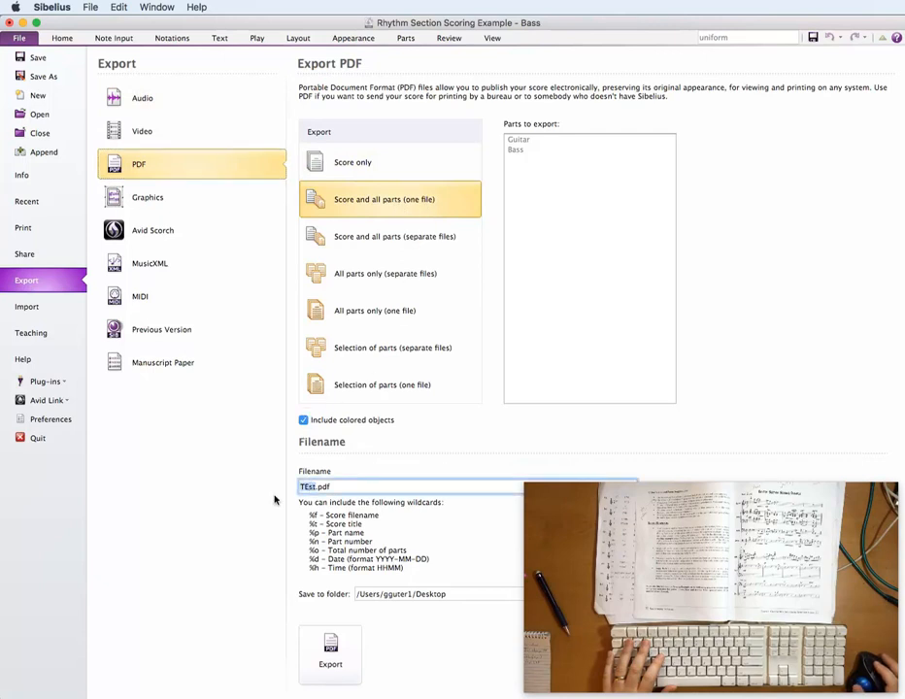
text(Sco)
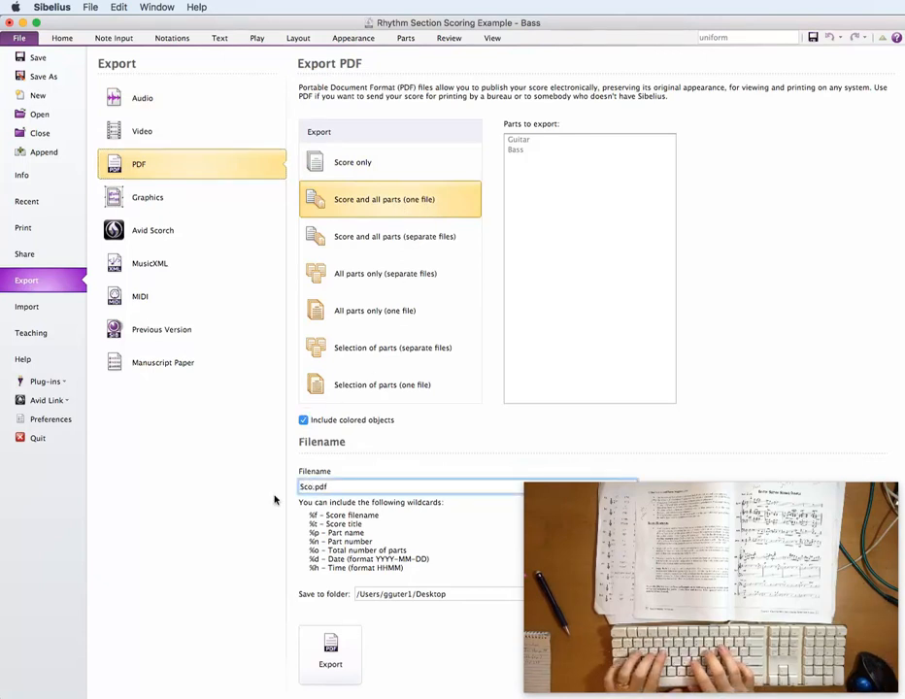
key(BackSpace)
key(BackSpace)
key(BackSpace)
text(Score and Parts)
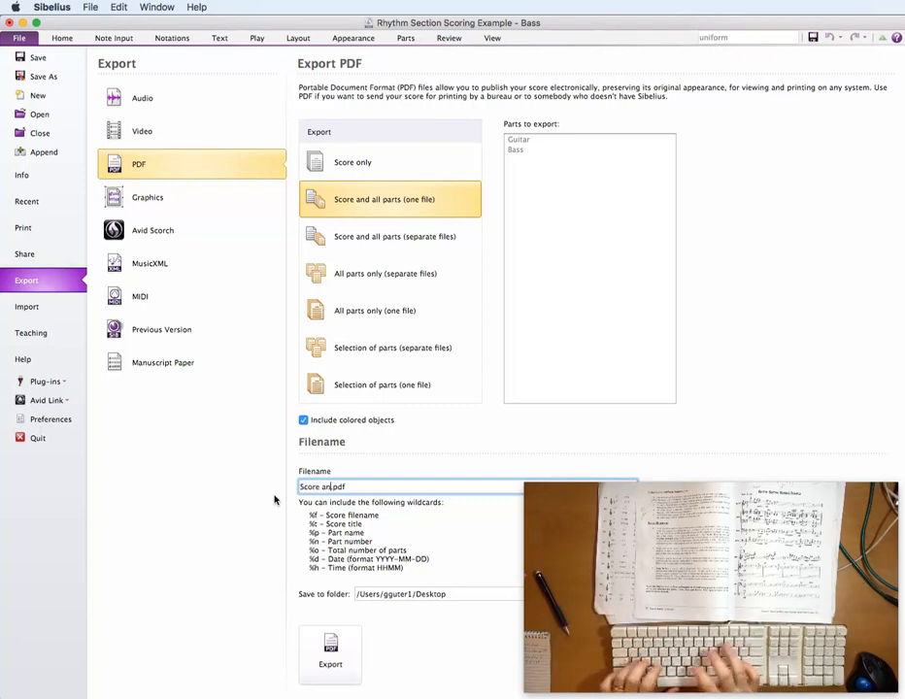
Add the author's surname to the end of the PDF filename and export the score and all parts as one file.
text( GUTER)
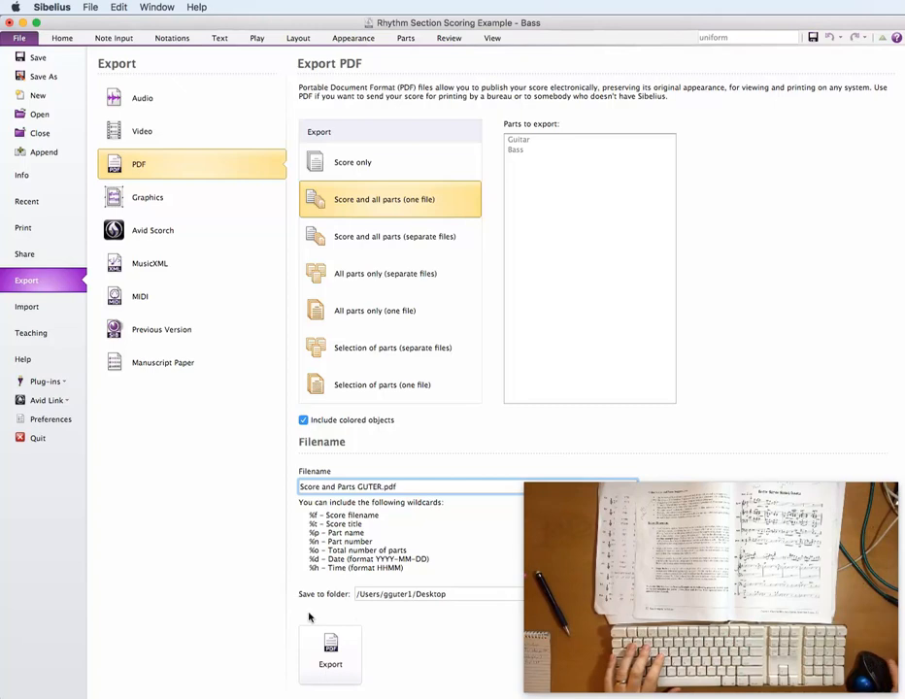
click(347, 644)
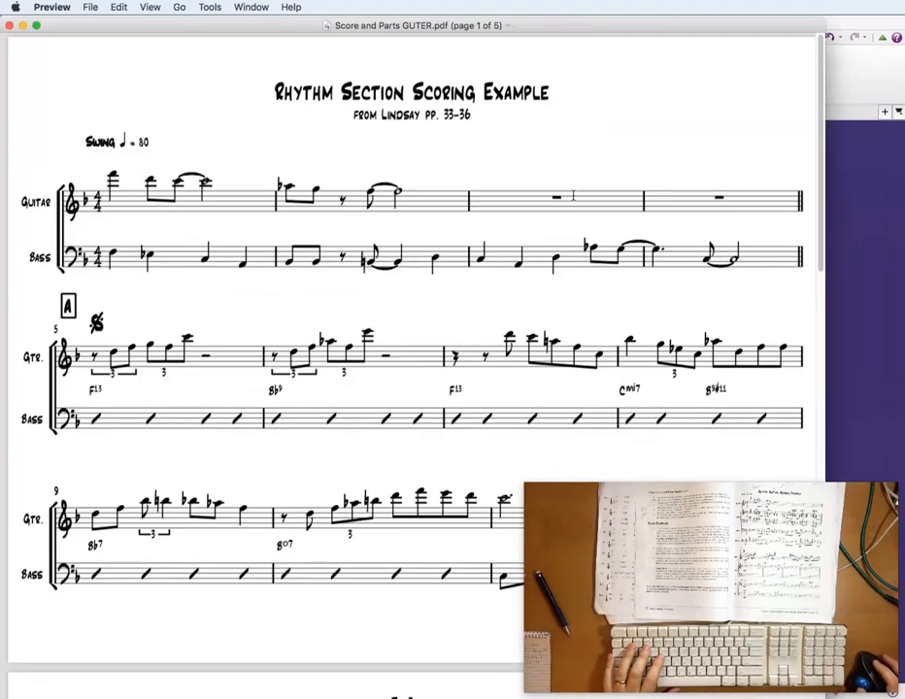
Review the exported PDF in Preview, checking the layout of the full score, the Guitar part and the start of the Bass part.
scroll(247, 152, down, 3)
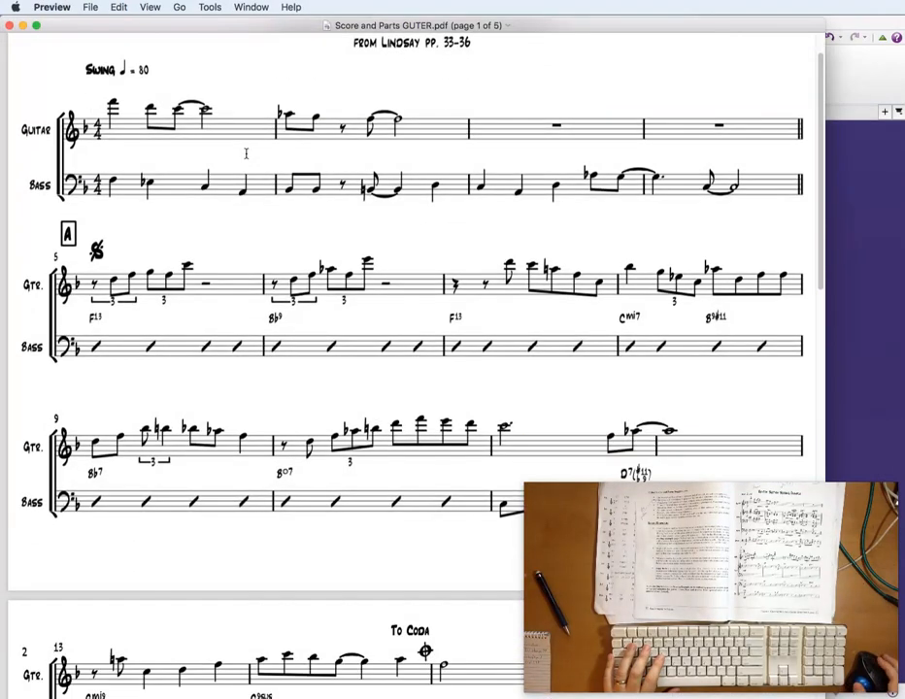
scroll(247, 152, up, 3)
scroll(247, 152, down, 10)
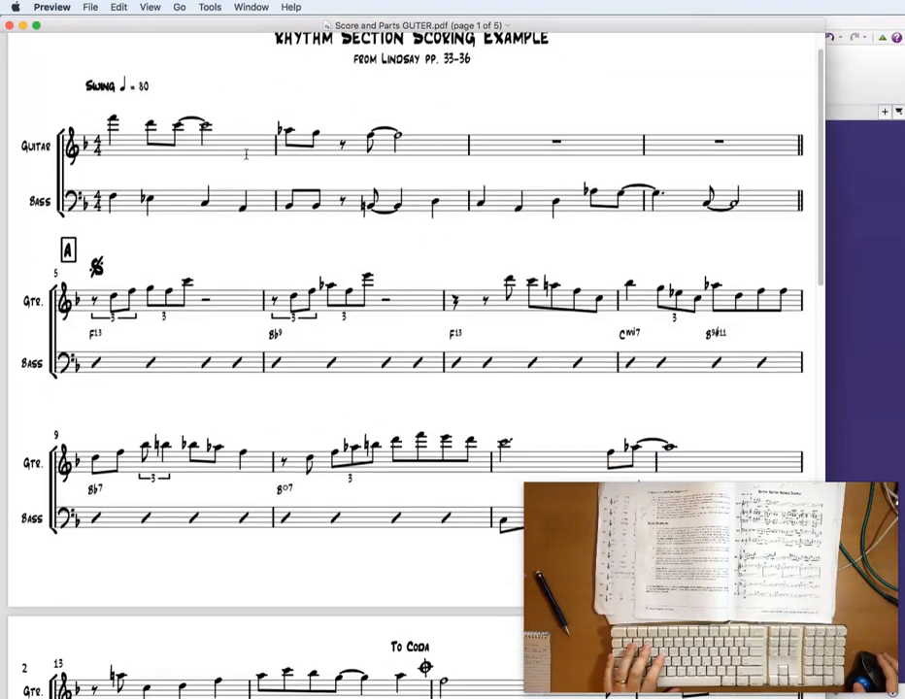
scroll(246, 152, down, 12)
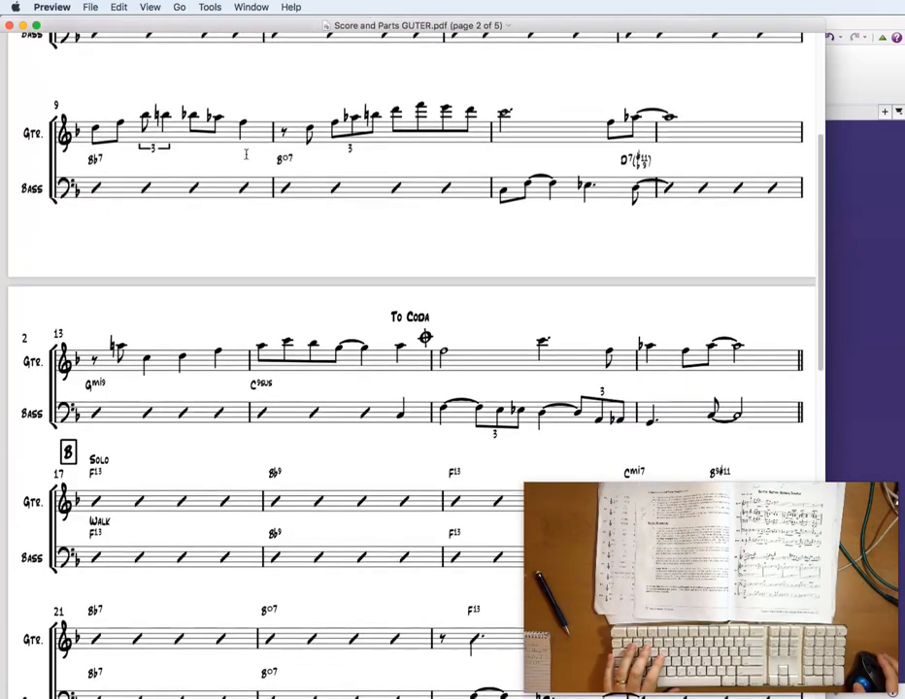
scroll(247, 152, down, 14)
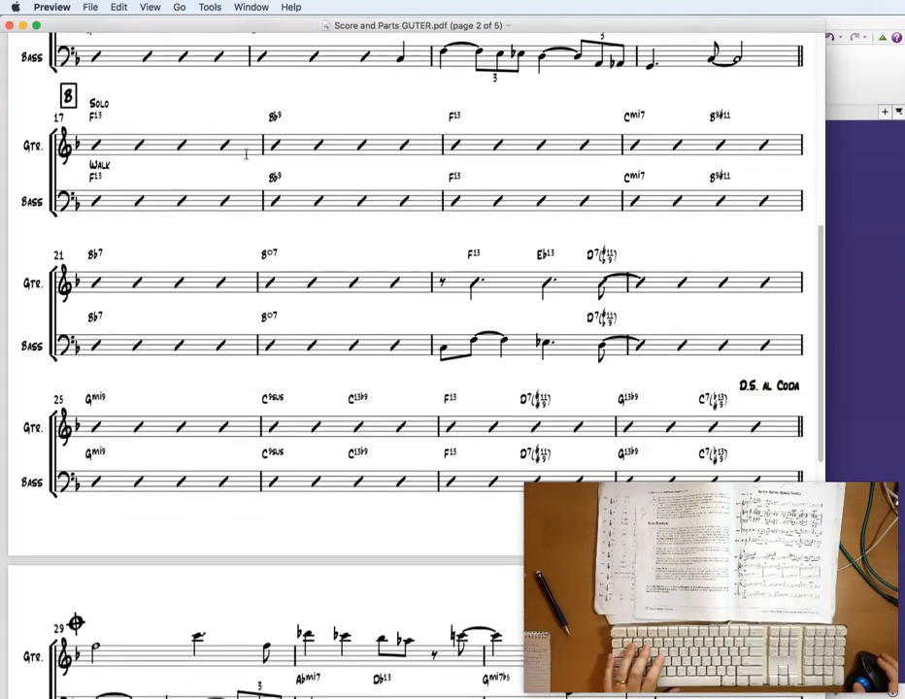
scroll(247, 152, down, 20)
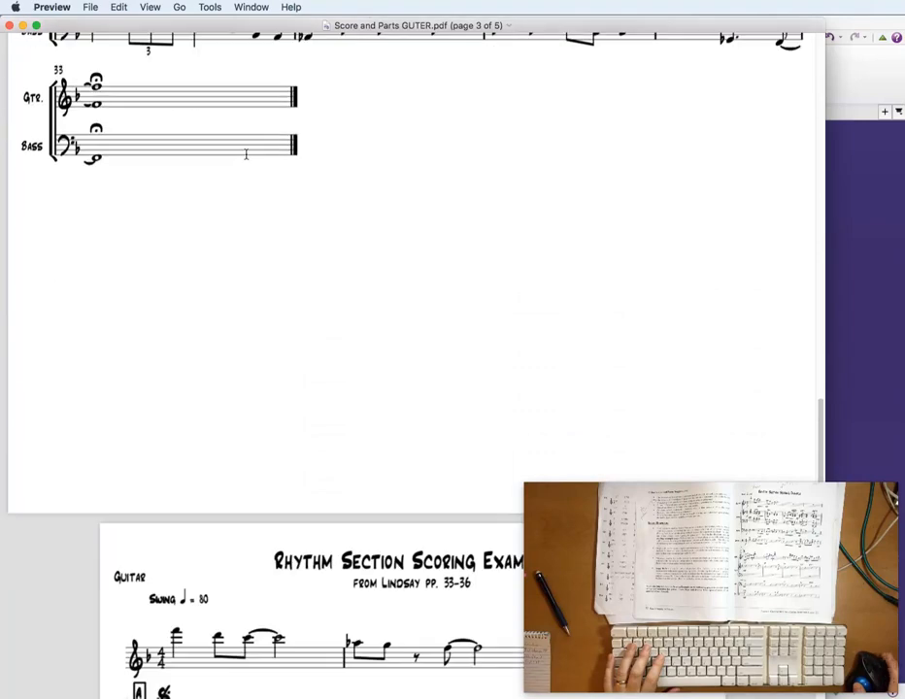
scroll(407, 359, down, 5)
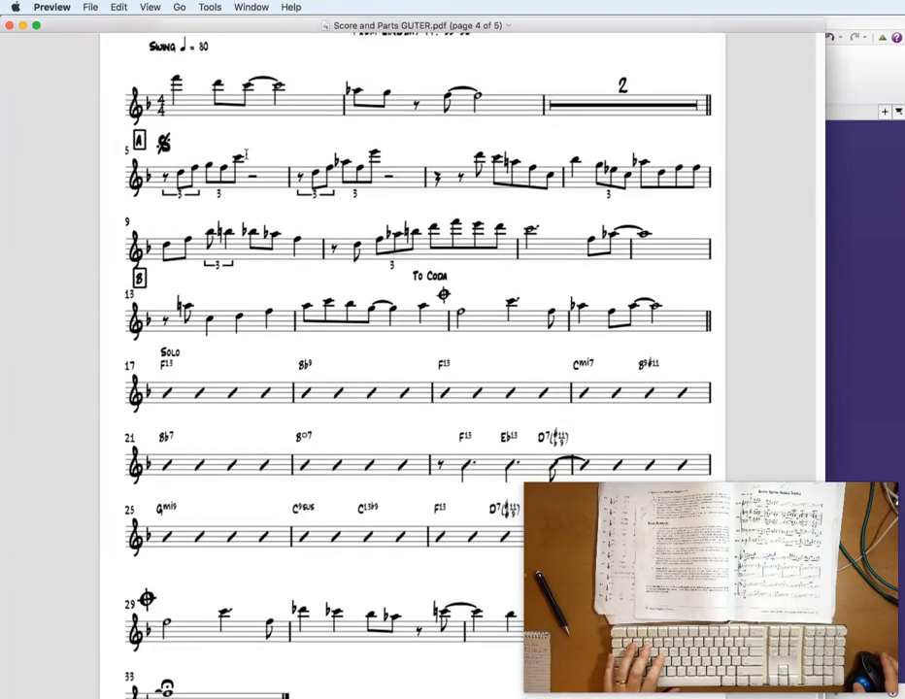
scroll(246, 153, down, 20)
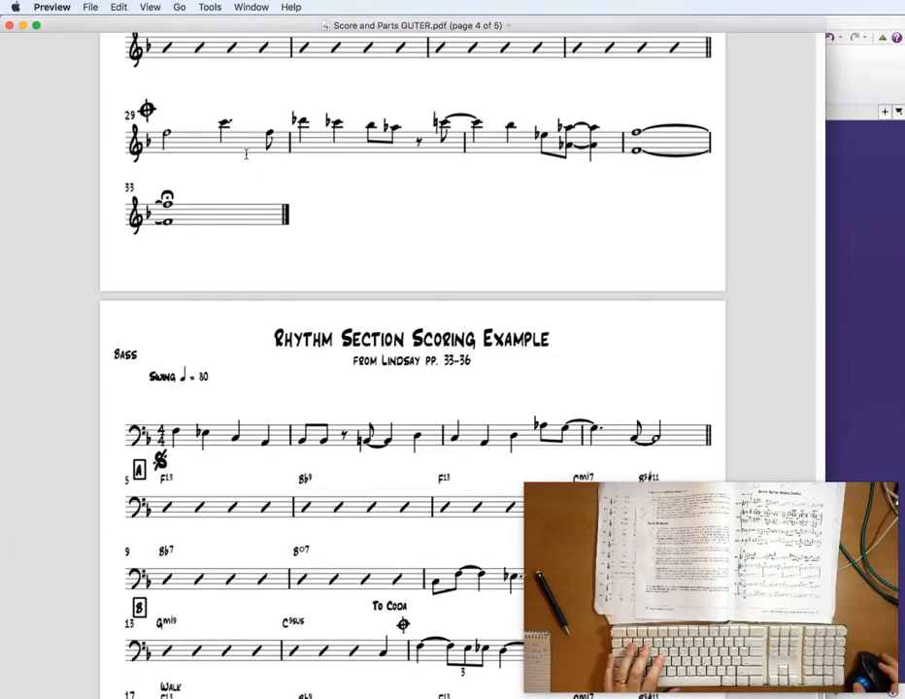